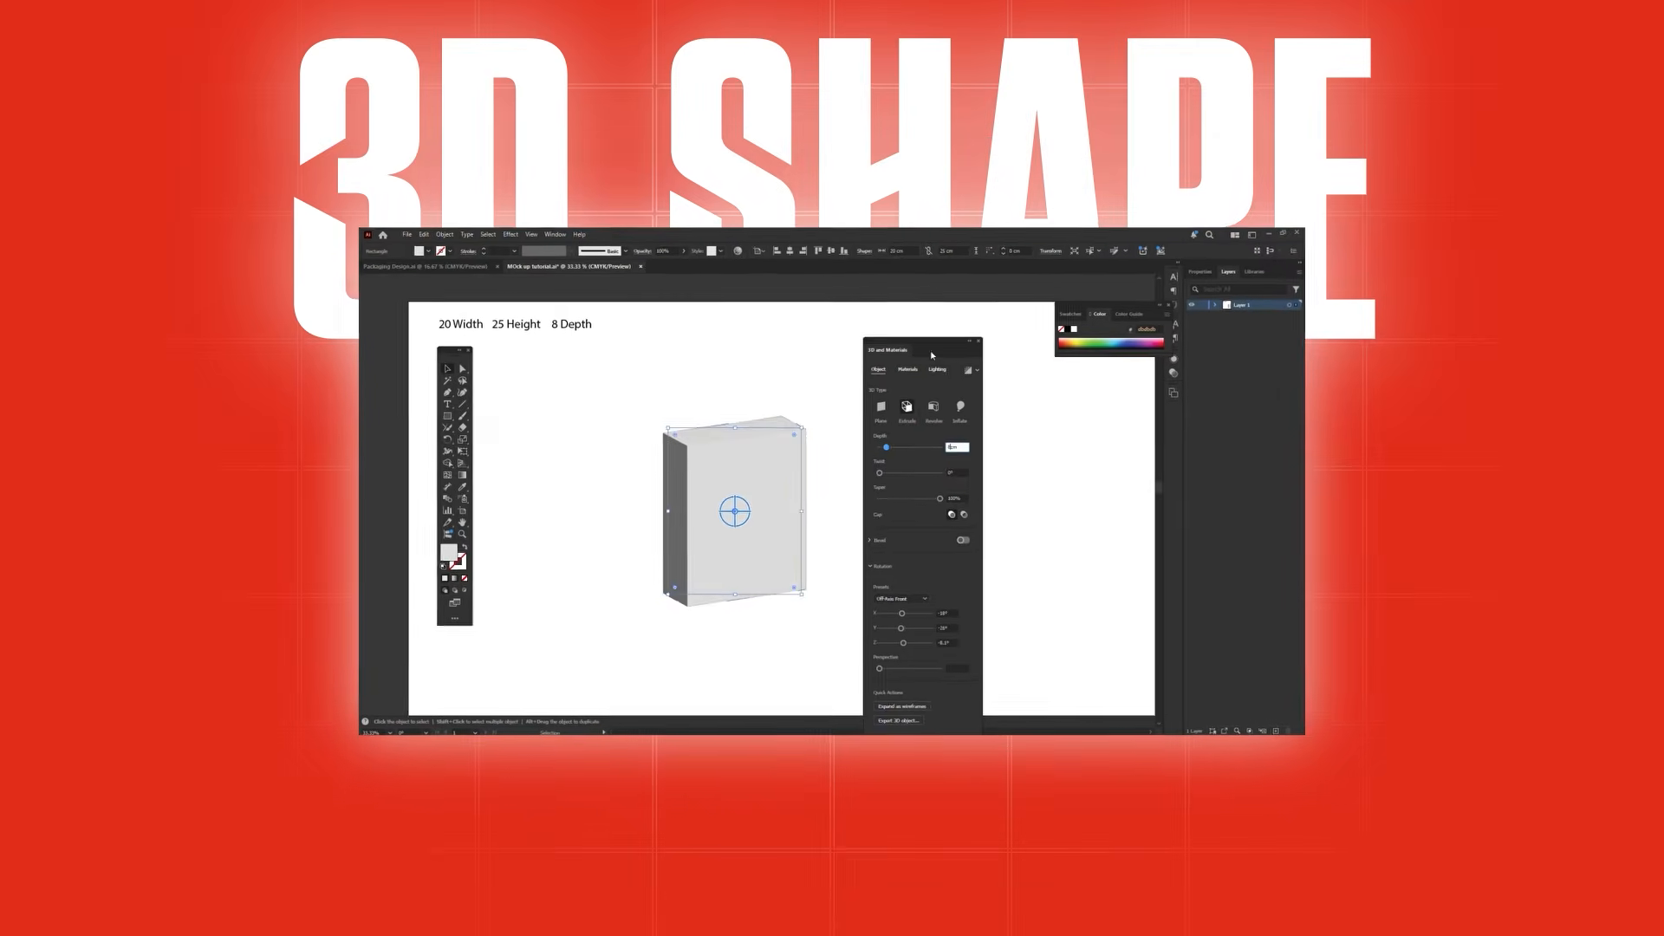
mouse_move(730, 513)
left_mouse_down()
mouse_move(692, 509)
mouse_move(749, 528)
left_mouse_up()
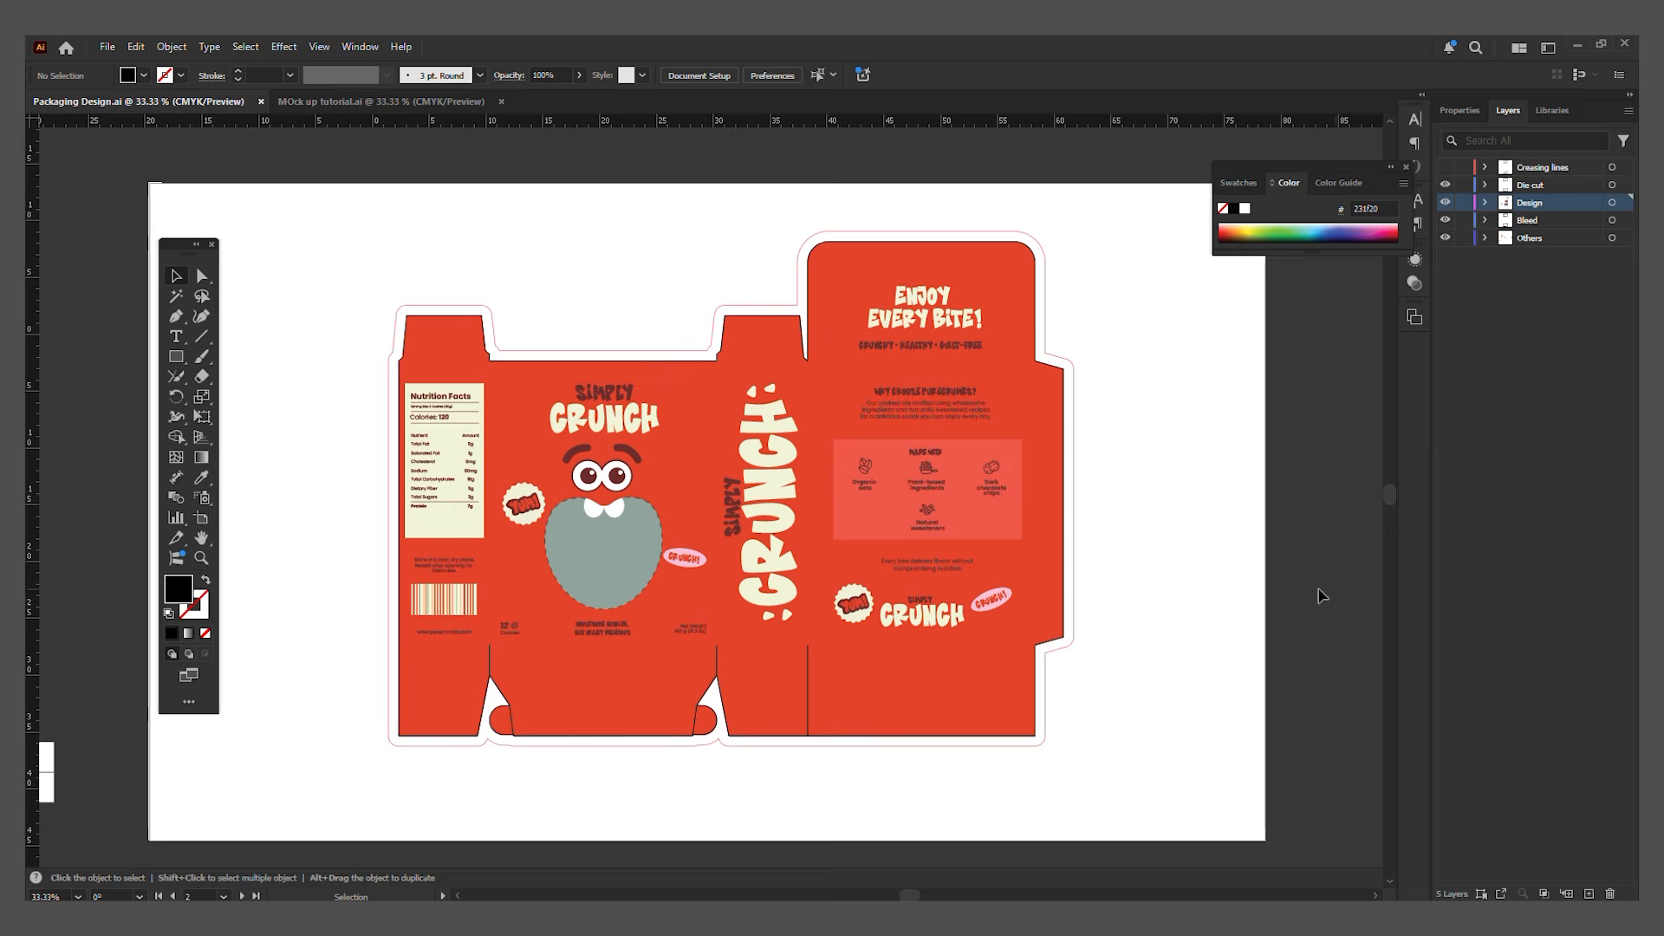
left_click(1445, 203)
left_click(1445, 203)
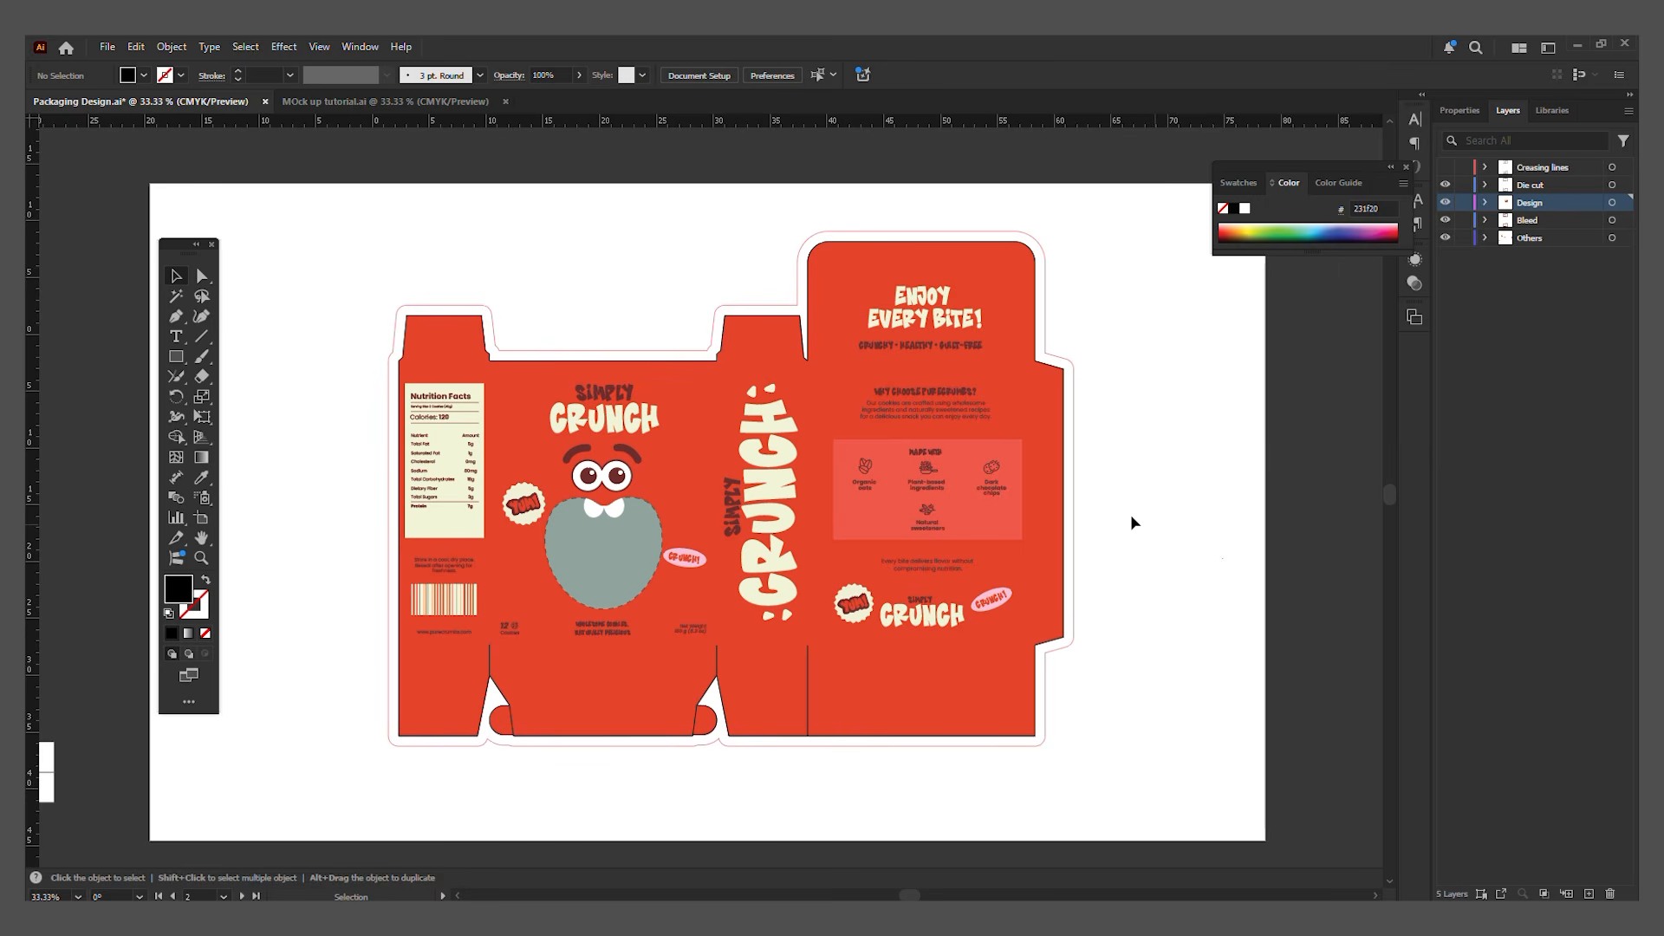
Step: Slice the packaging layout into separate areas for the front, both sides, the back panel and the straight part of the top flap
left_click(176, 548)
left_click(491, 360)
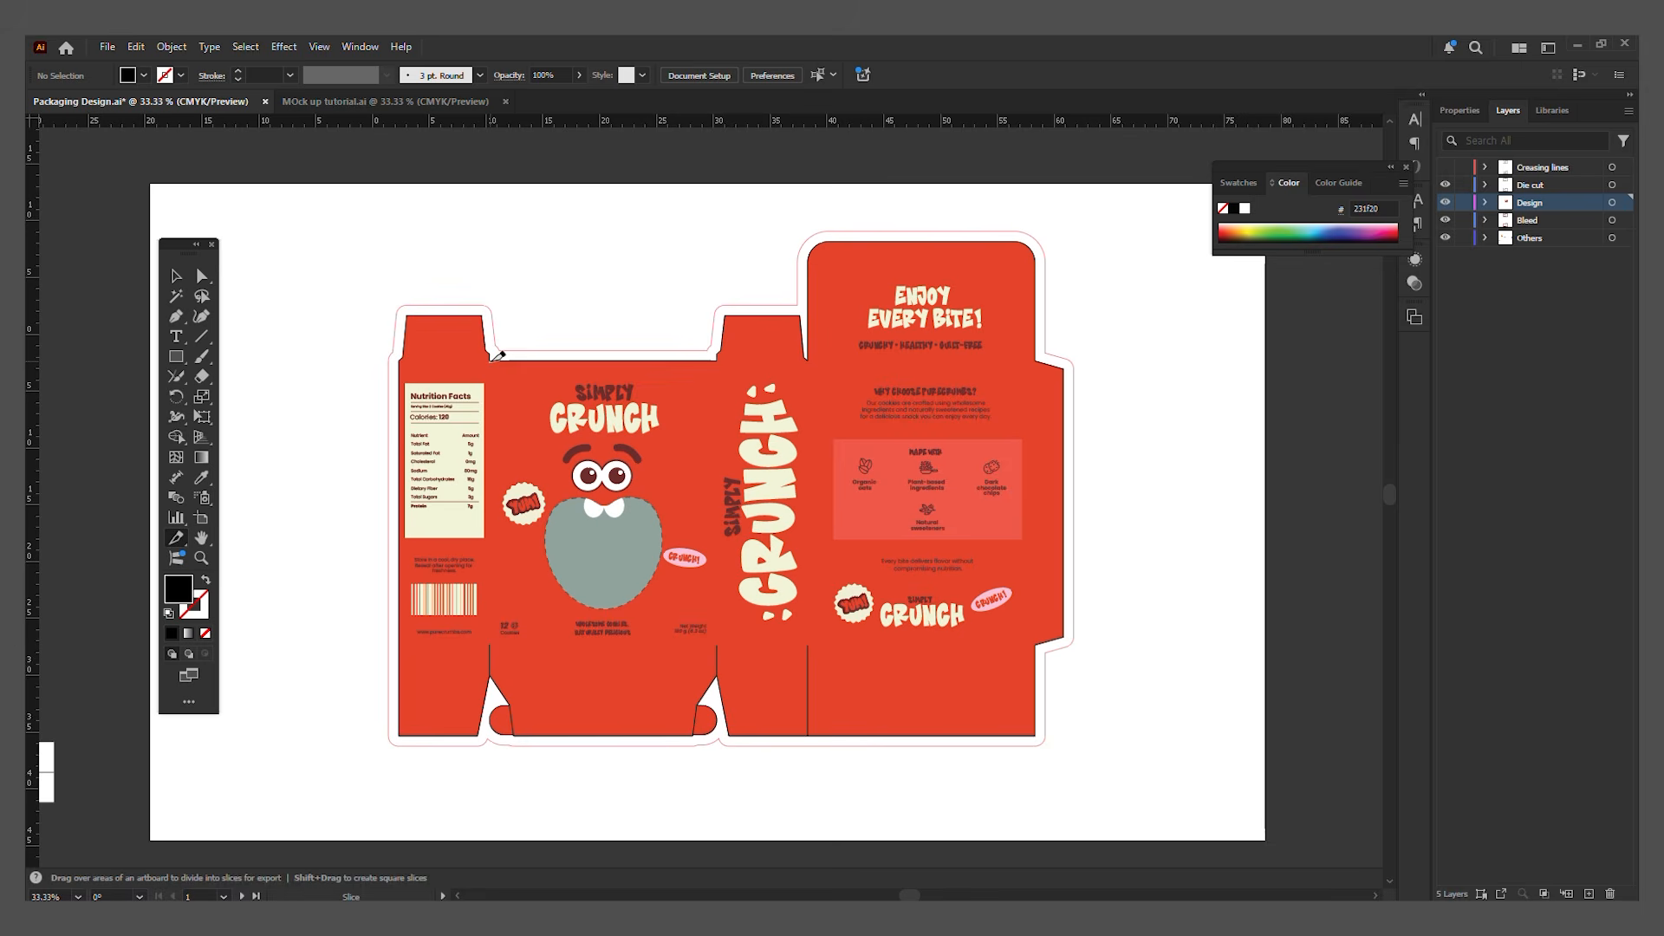
left_click_drag(490, 360, 717, 646)
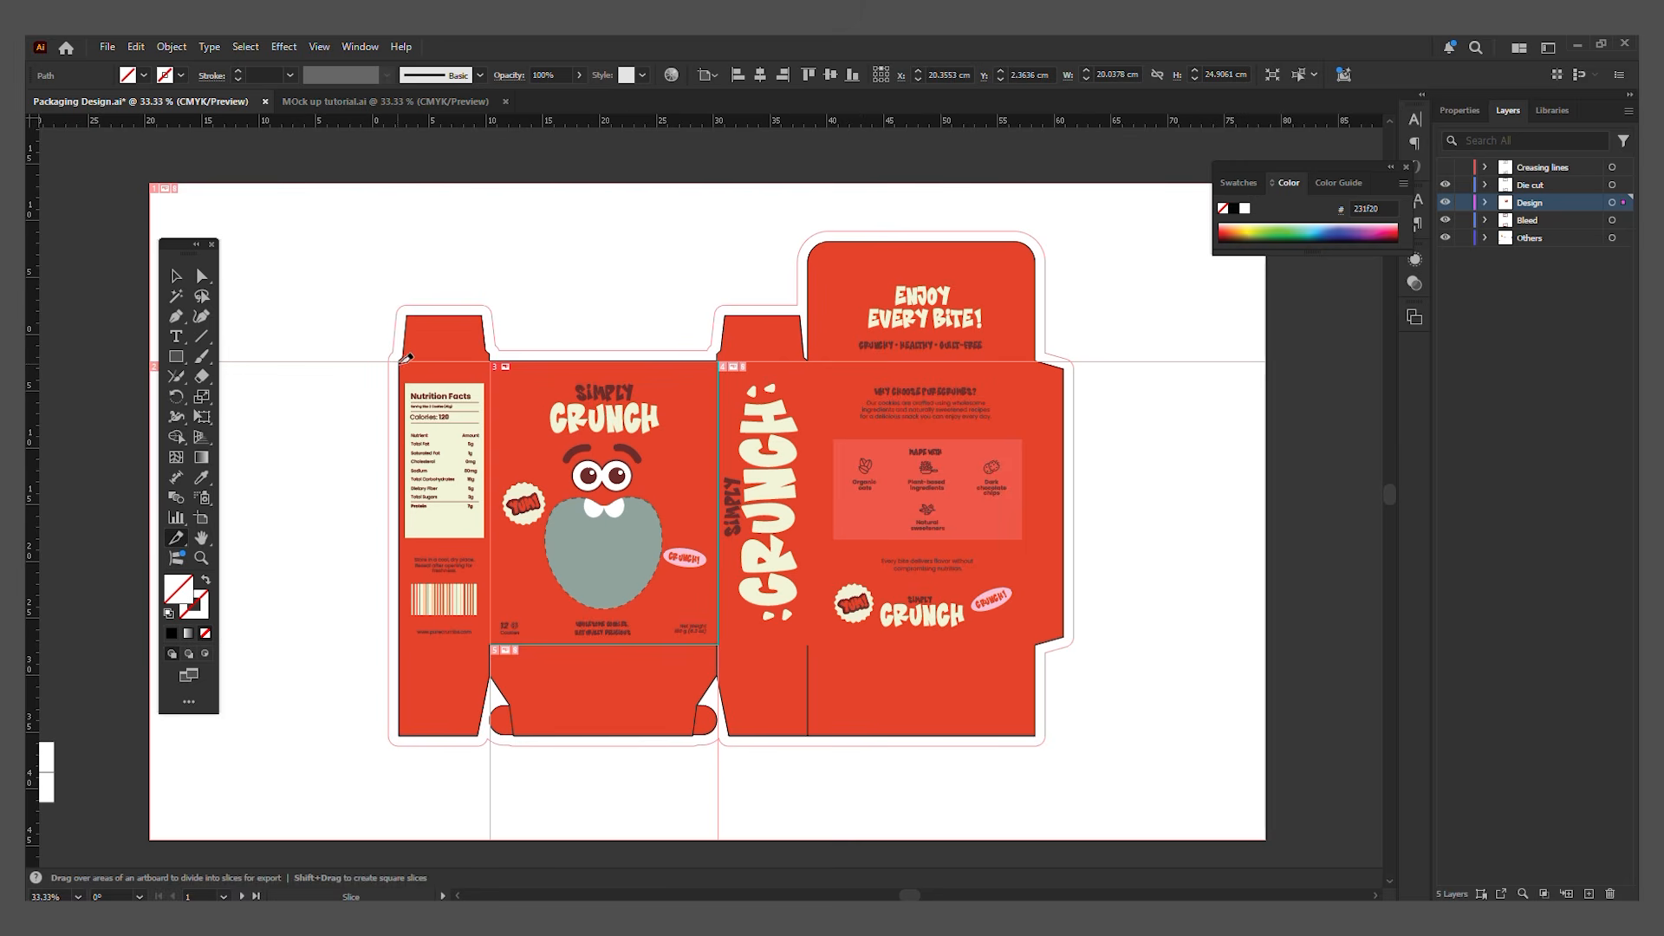
left_click_drag(404, 357, 490, 645)
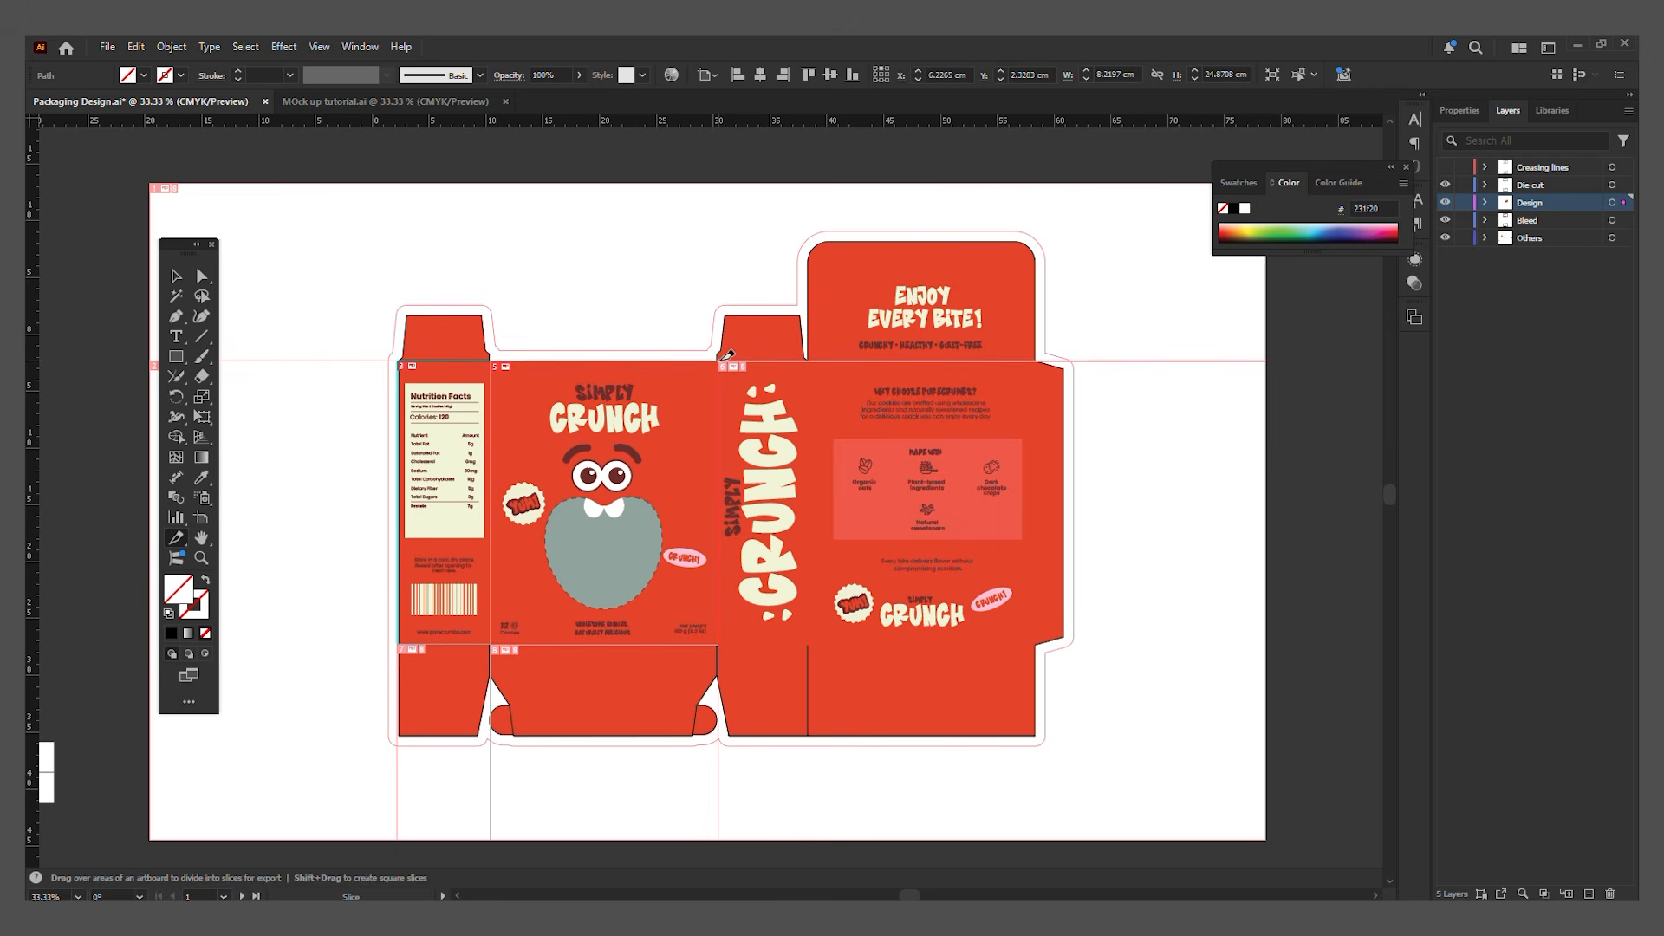
left_click_drag(721, 357, 808, 645)
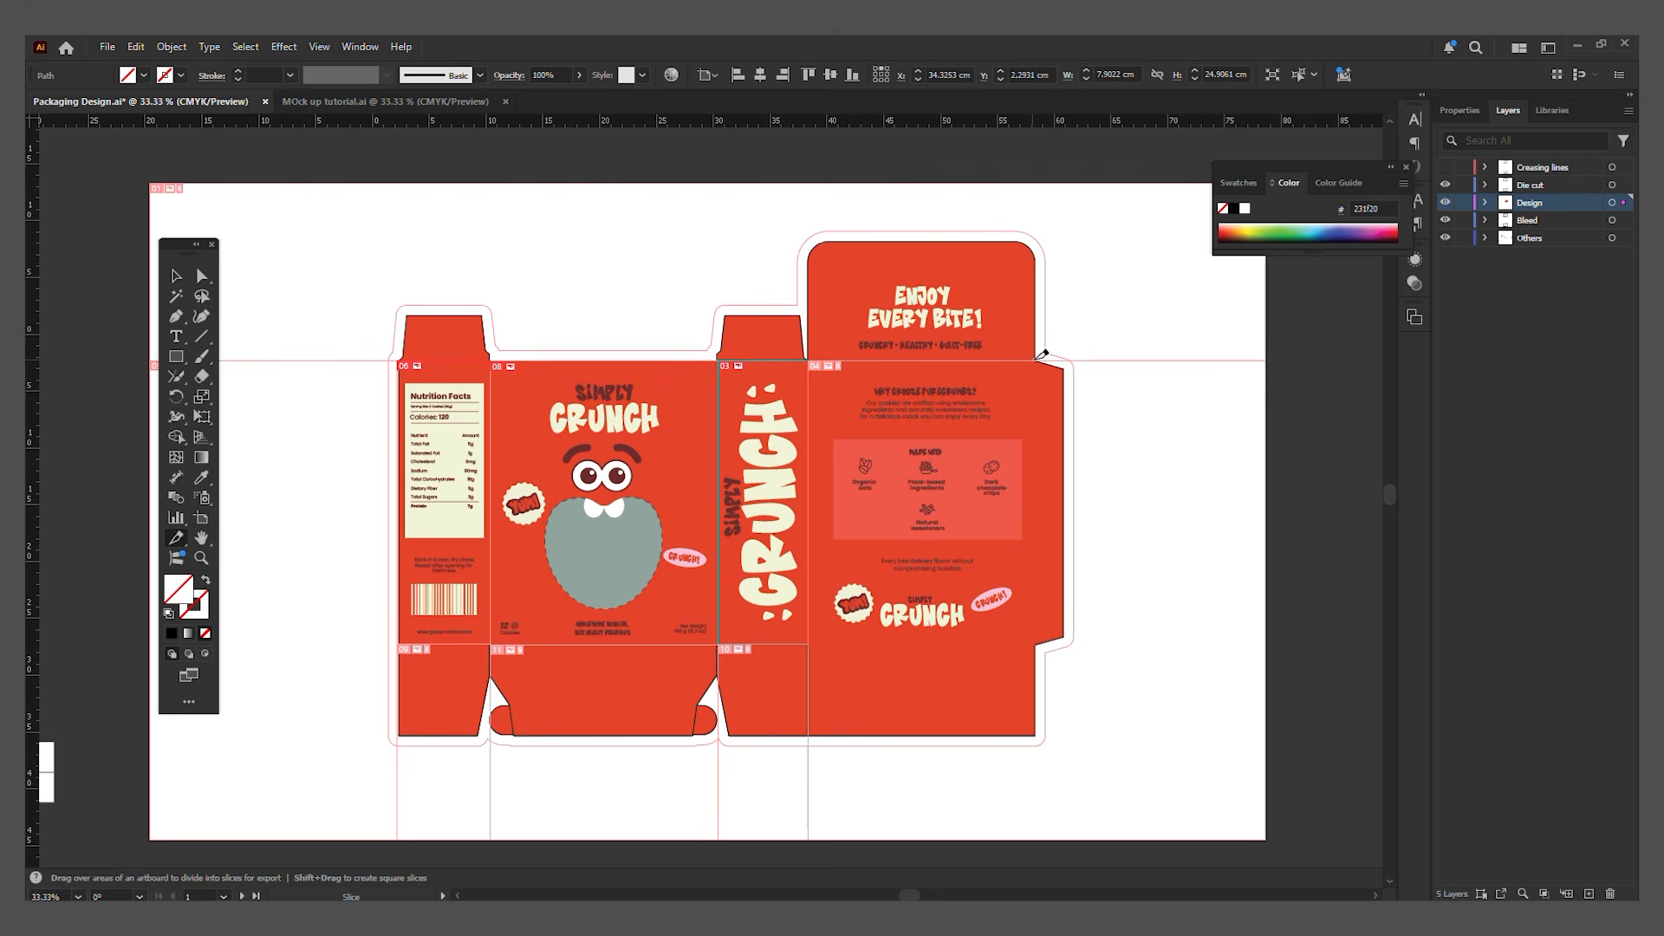
left_click_drag(1036, 360, 807, 645)
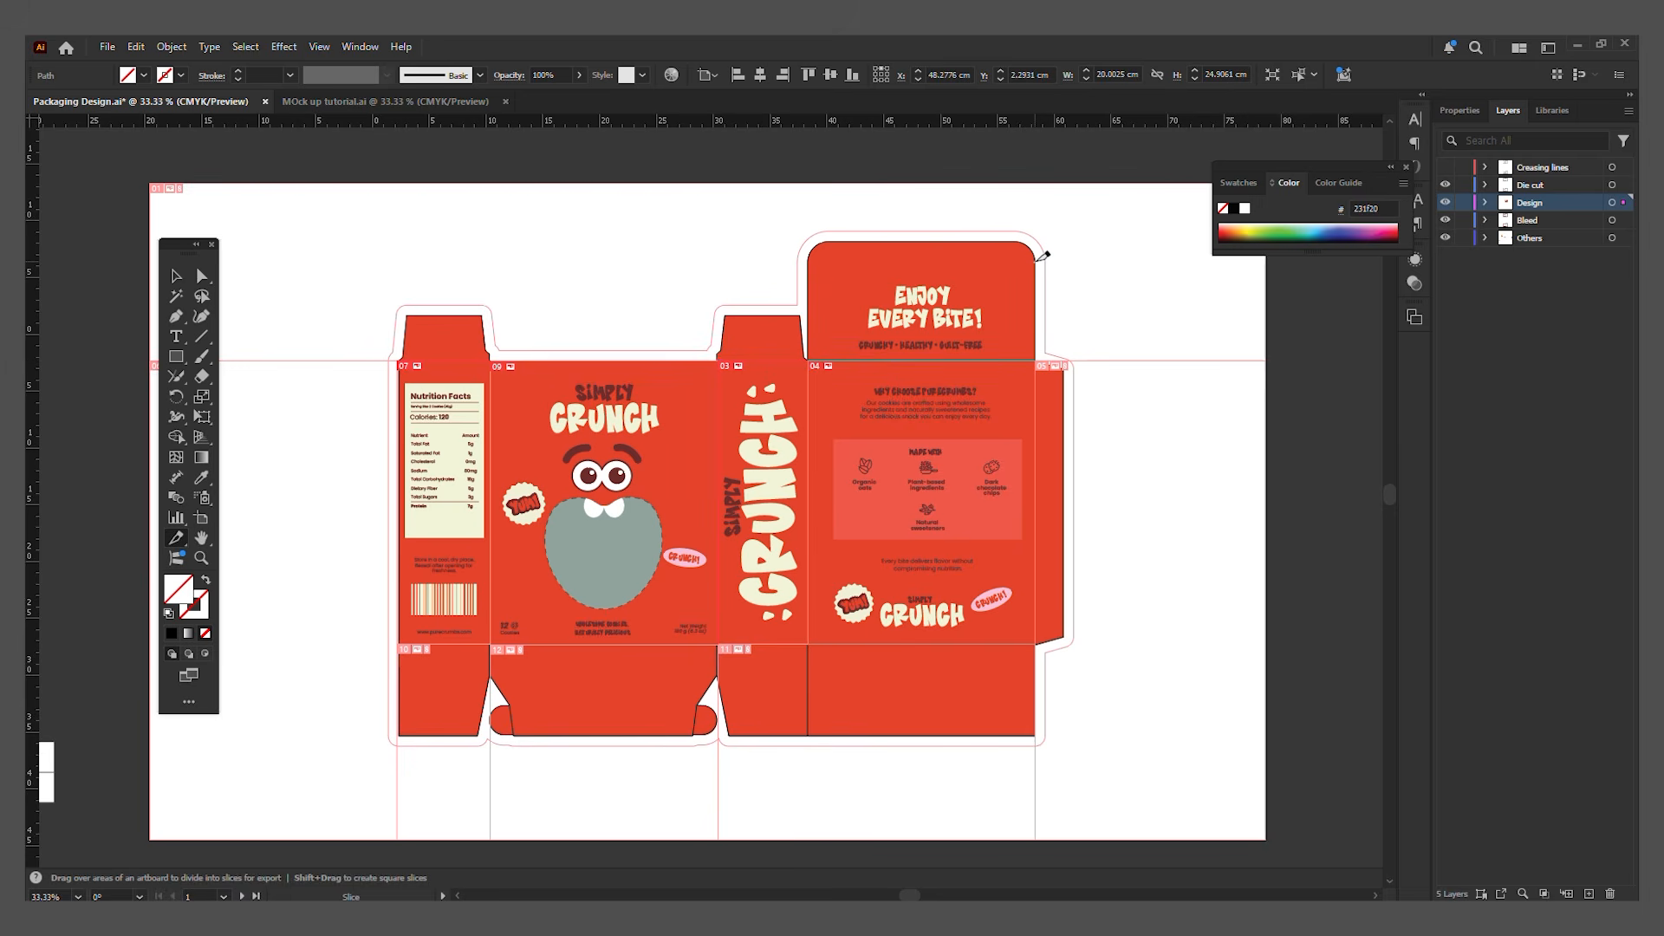
left_click_drag(1037, 260, 808, 361)
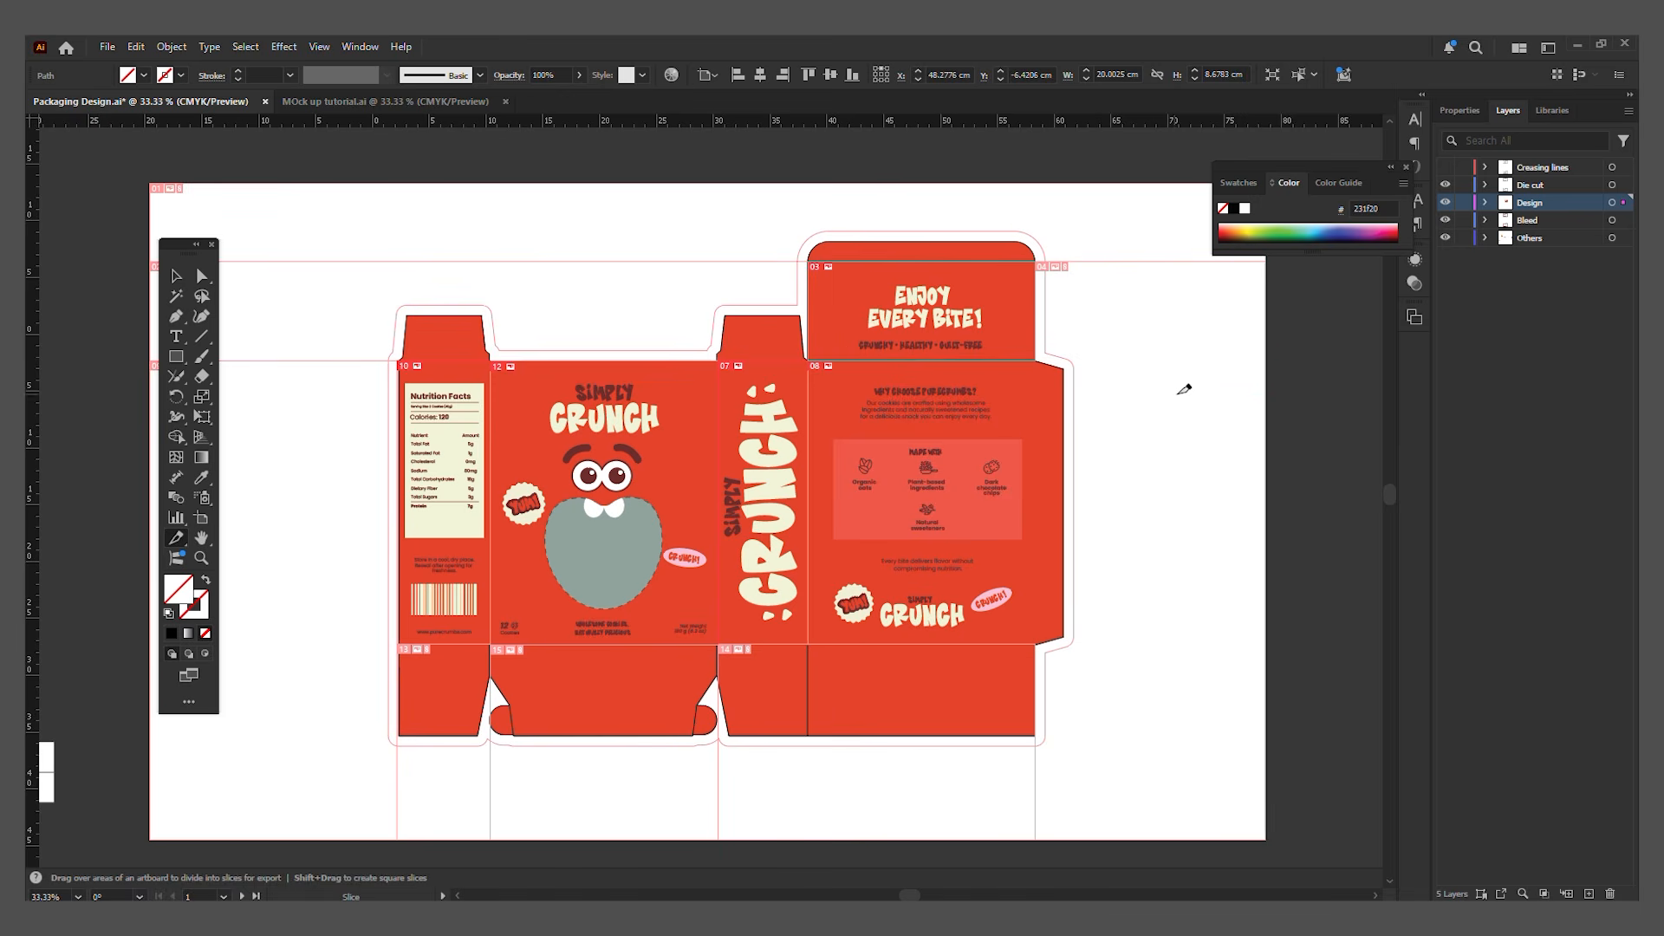
key("v")
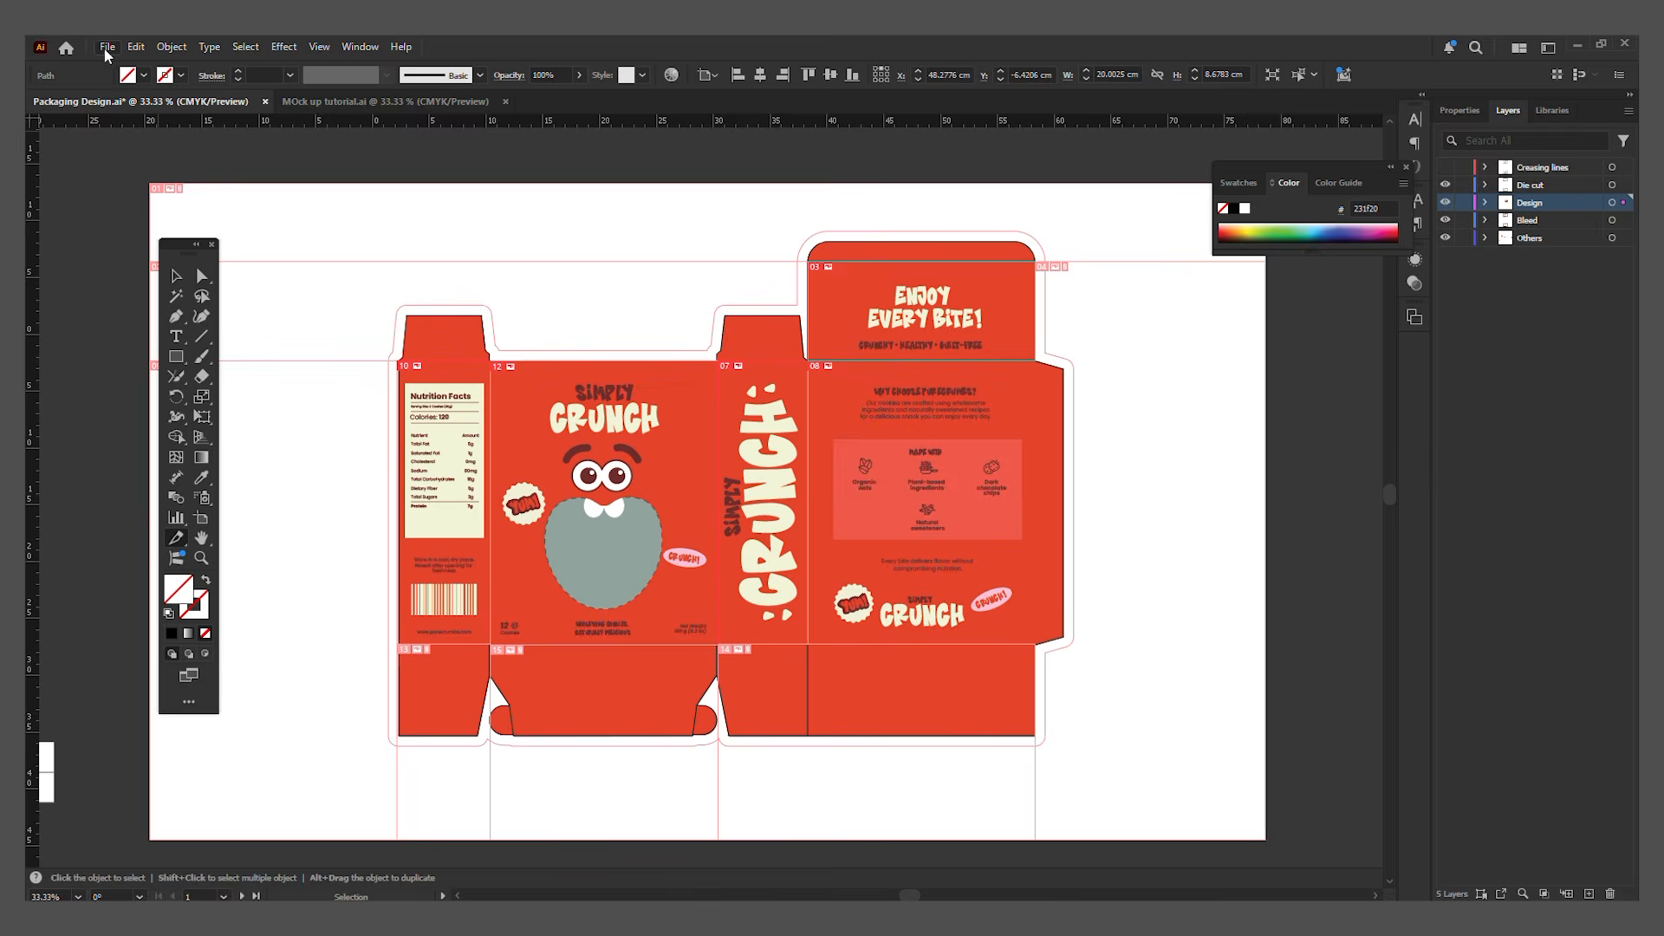
Step: Open the legacy Save for Web export for the sliced packaging design
left_click(107, 46)
mouse_move(255, 438)
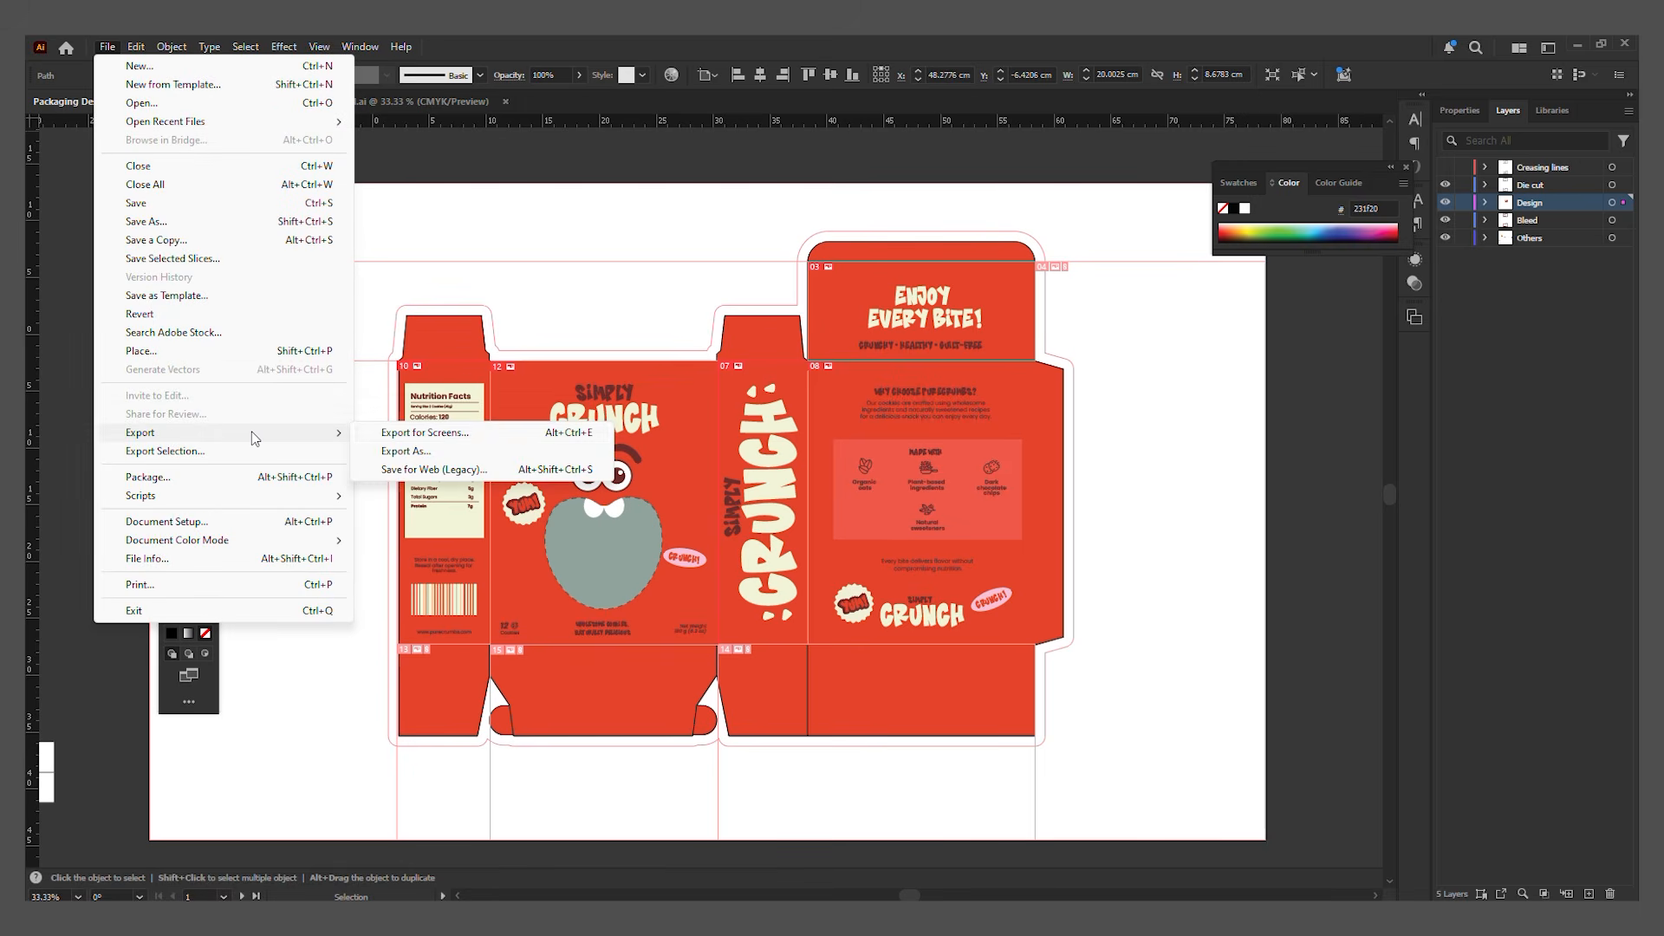
left_click(490, 472)
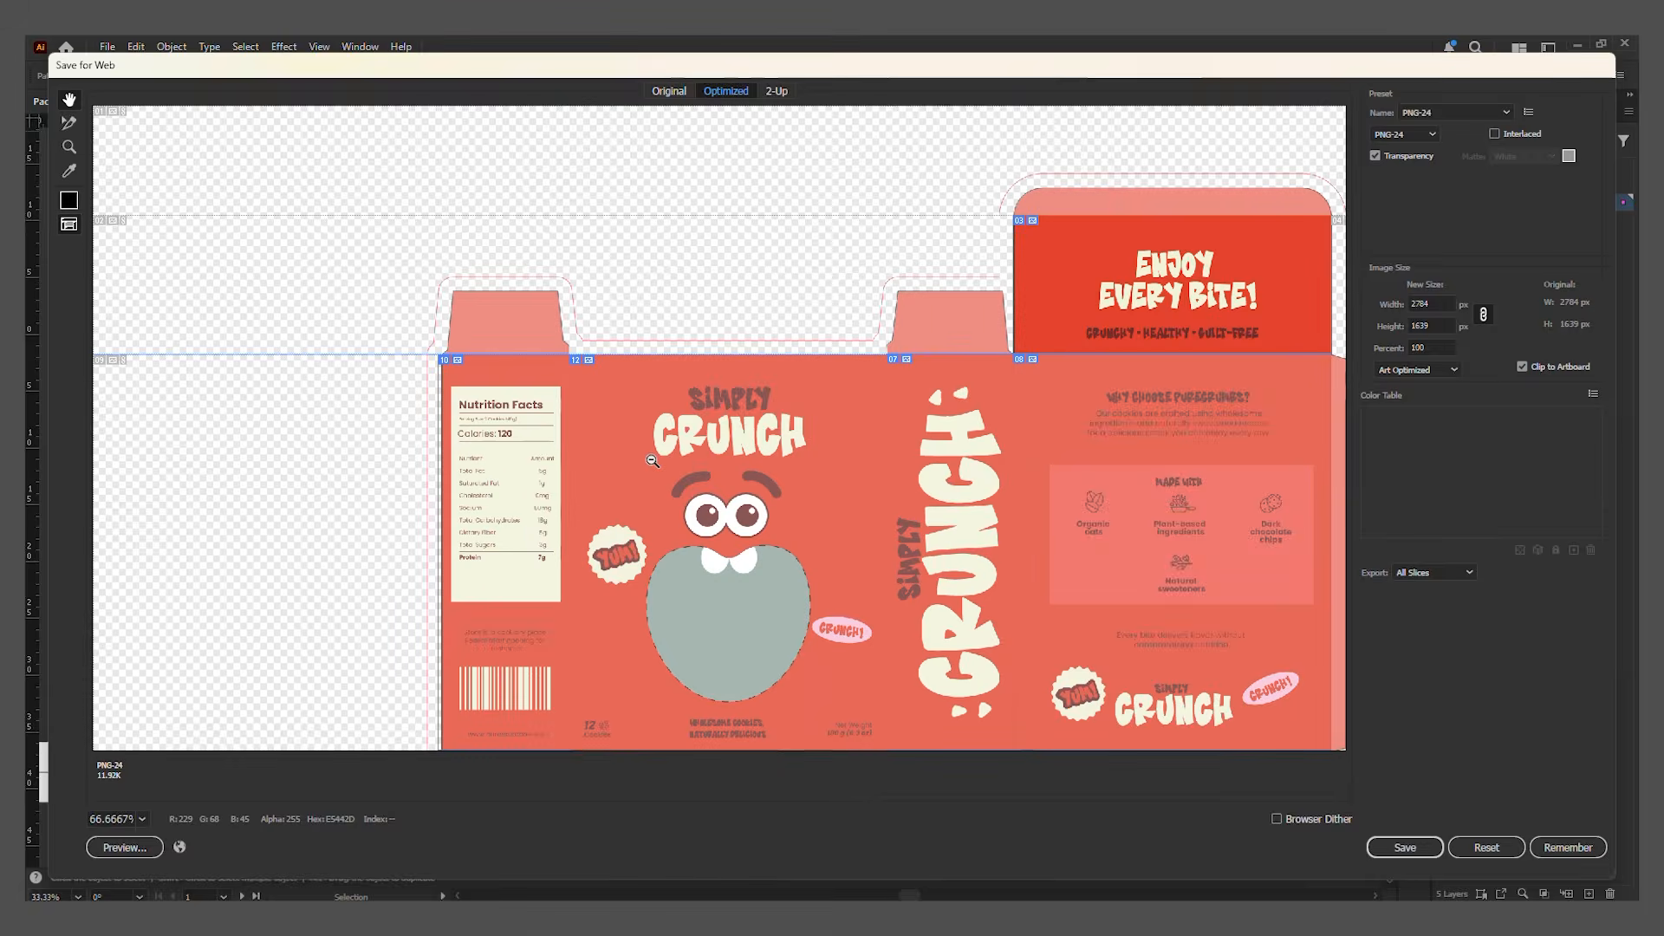
Step: Zoom out the export preview and select the front, side, back and top-flap slices in turn to check them
left_click(653, 461, "alt")
key("c")
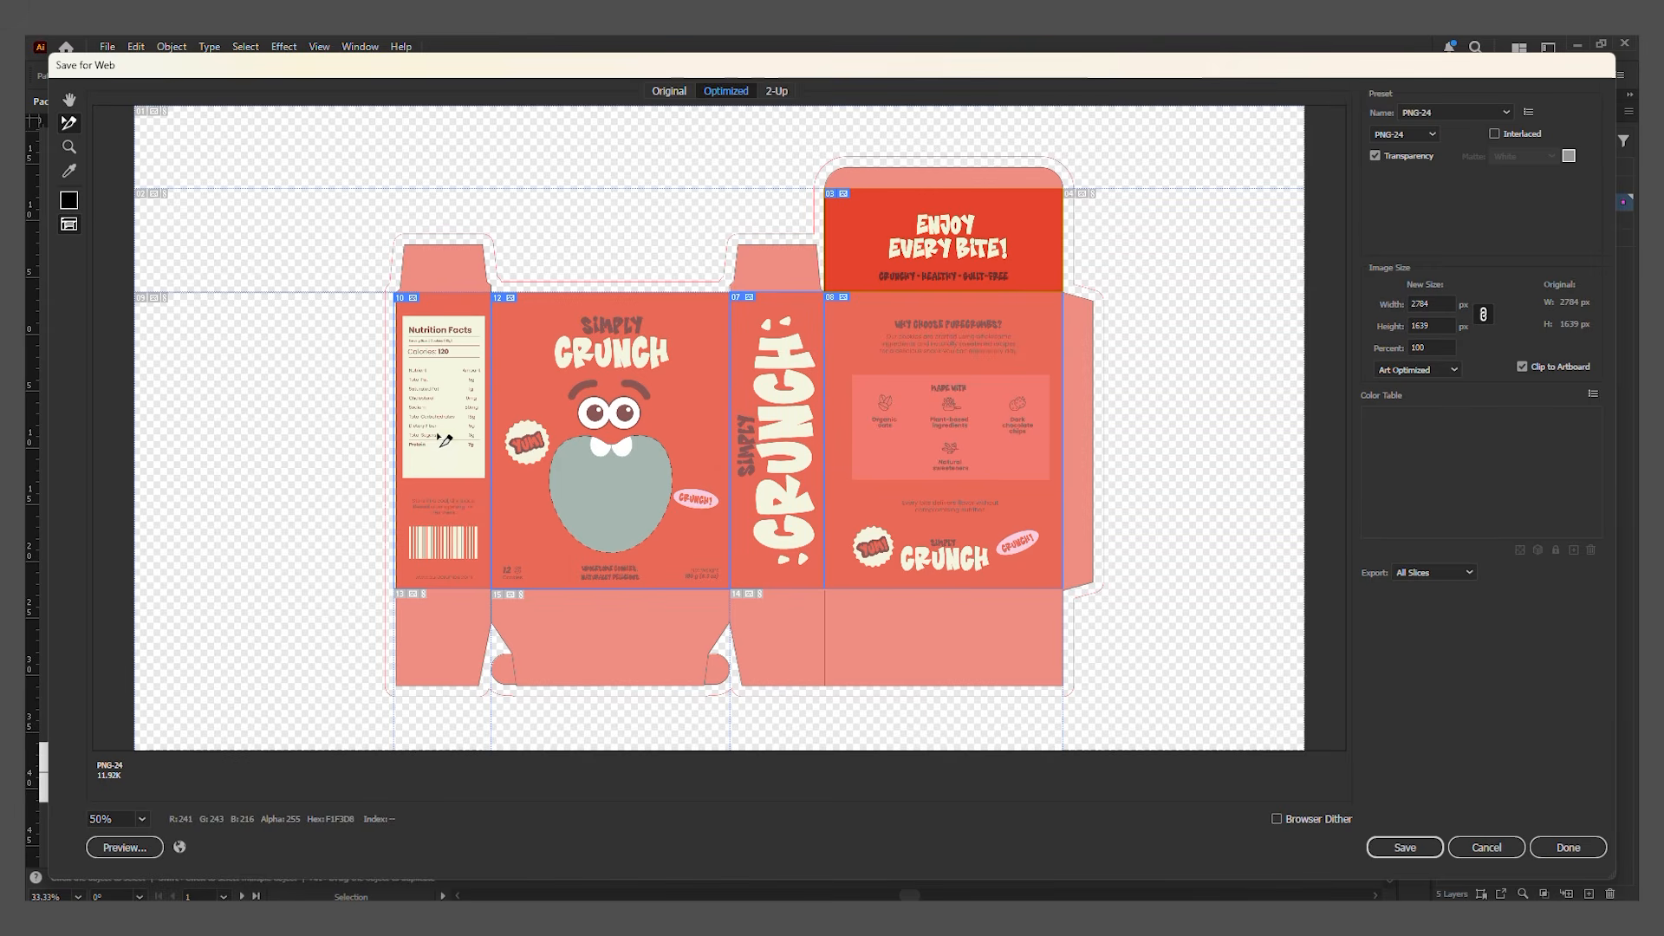
left_click(440, 437)
left_click(604, 433)
left_click(783, 425)
left_click(943, 400)
left_click(938, 271)
left_click(936, 404)
left_click(787, 423)
left_click(594, 411)
left_click(780, 423)
left_click(442, 433)
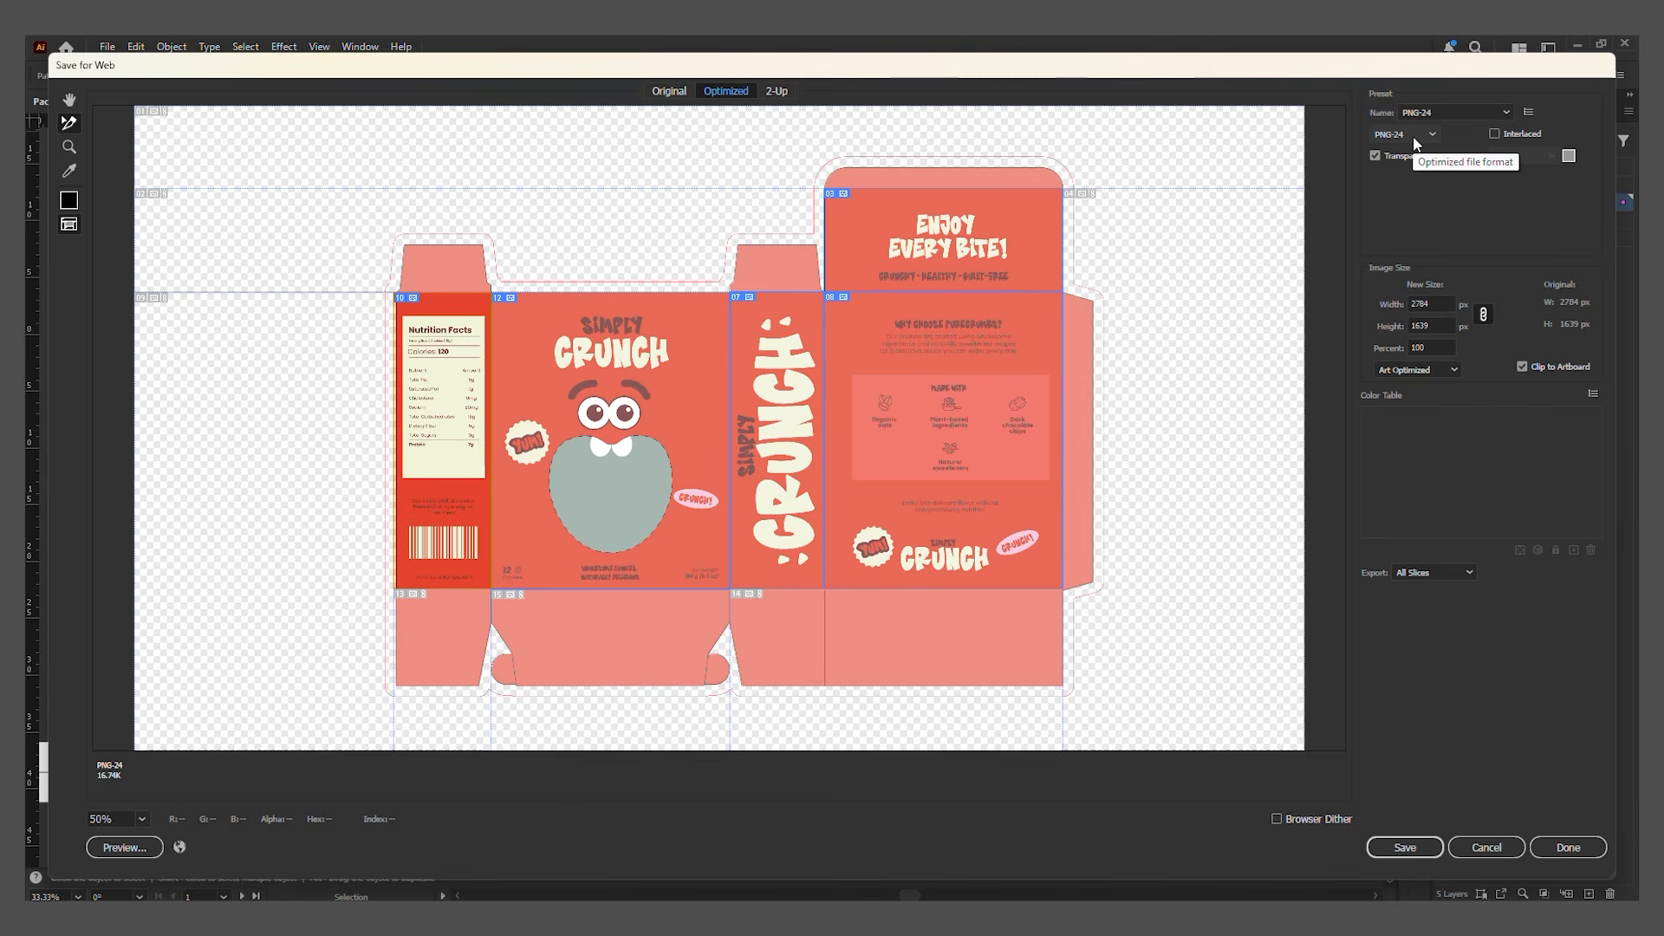
Step: Save all slices as PNG-24 images in a new folder named Slides inside the Packaging design folder
left_click(1406, 853)
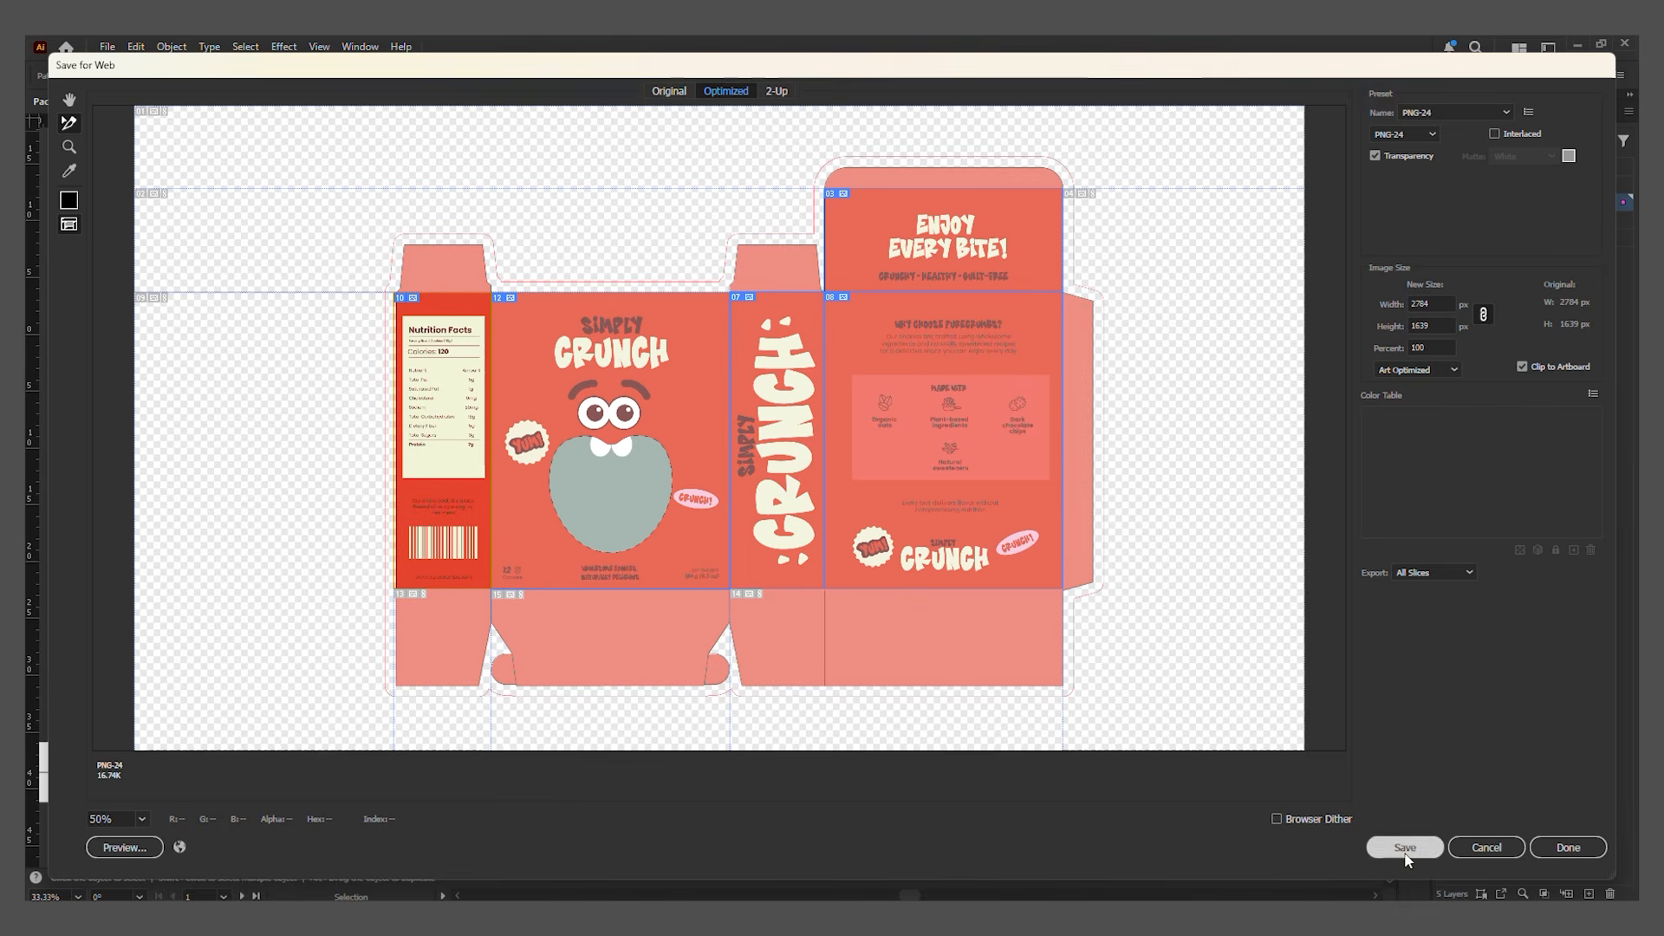
left_click(338, 187)
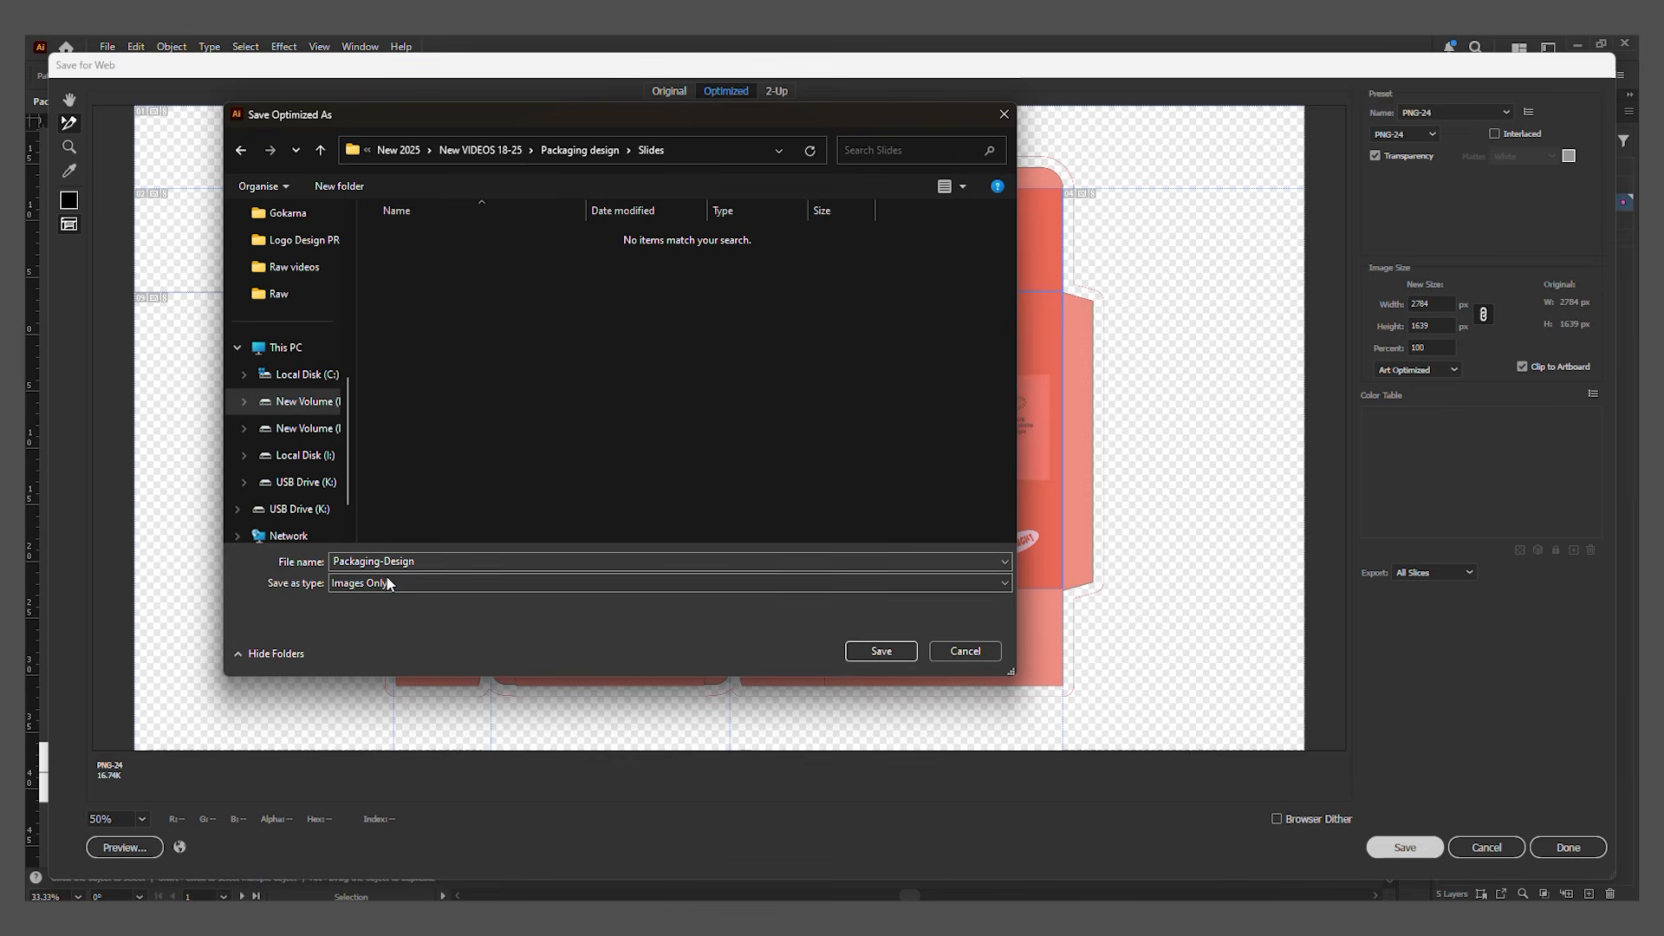
left_click(890, 650)
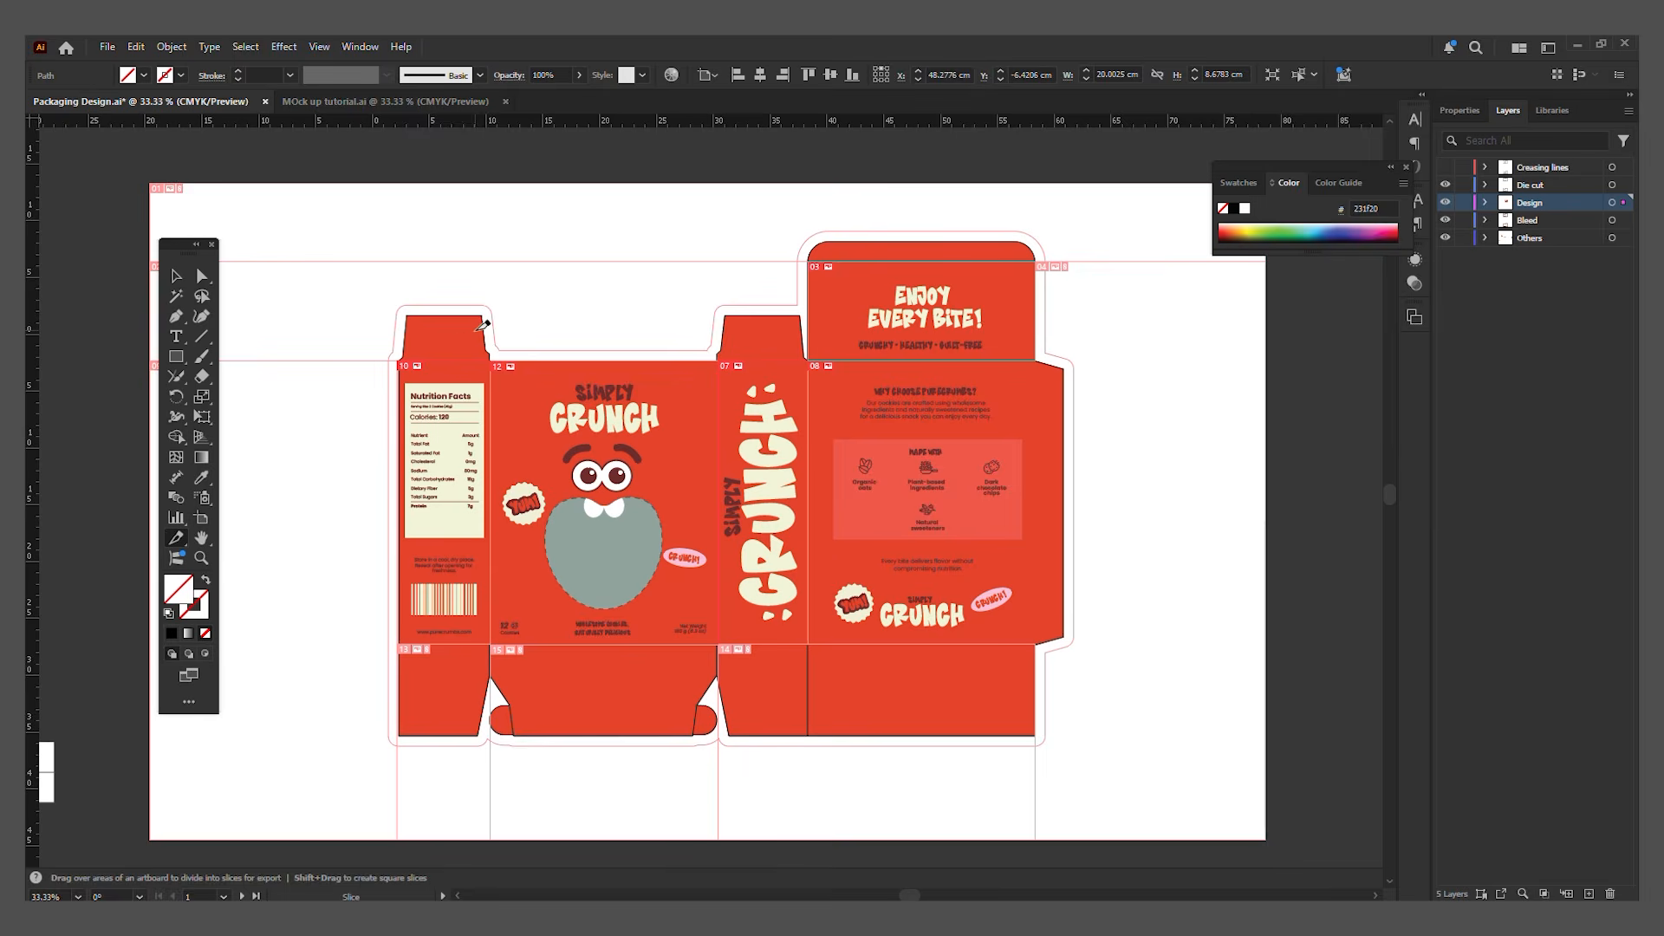
left_click(1330, 536)
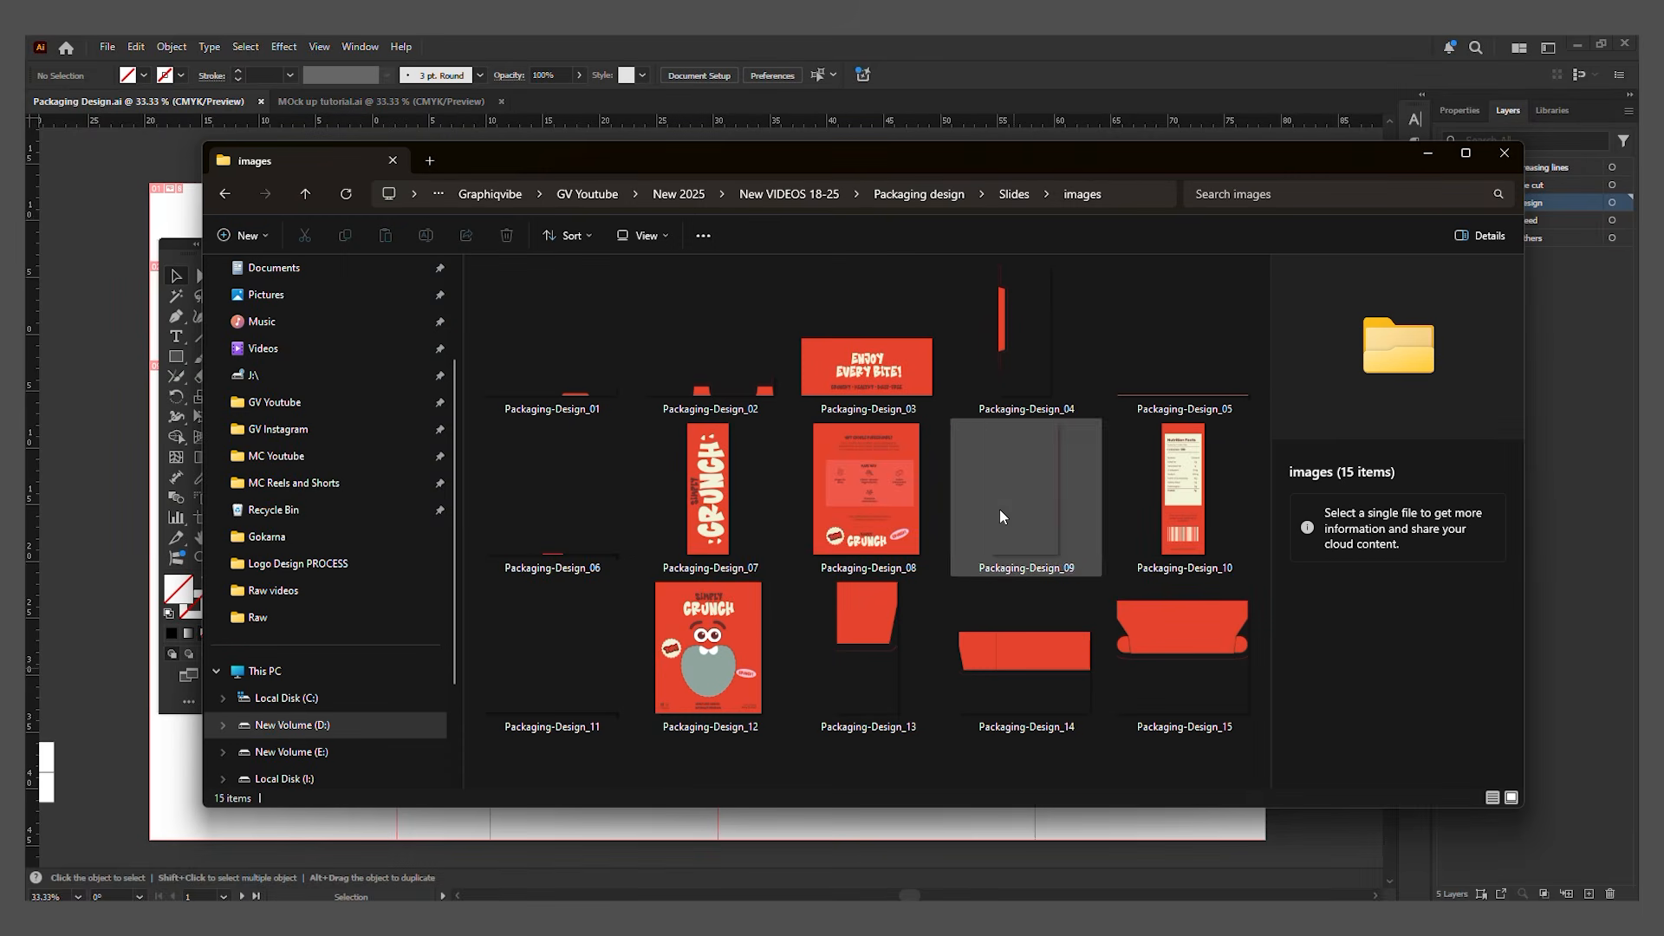
Step: Delete the unneeded slice images Packaging-Design_13, Packaging-Design_14 and Packaging-Design_15 from the exported images folder
left_click(1147, 609)
left_click(853, 686, "shift")
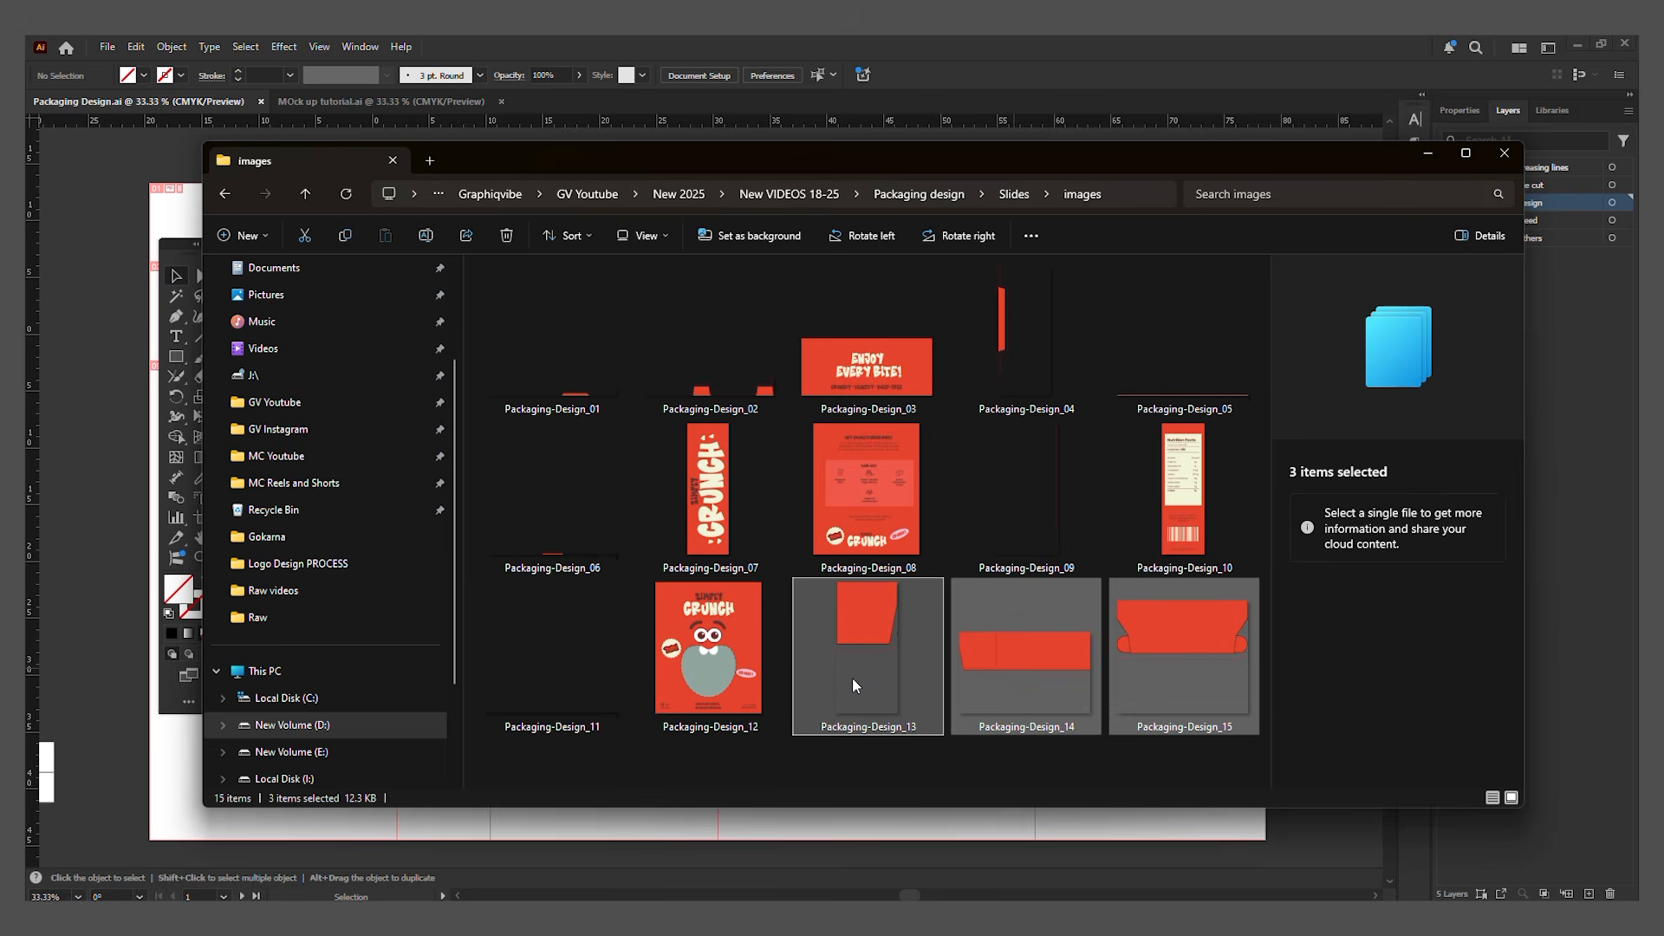
key("Delete")
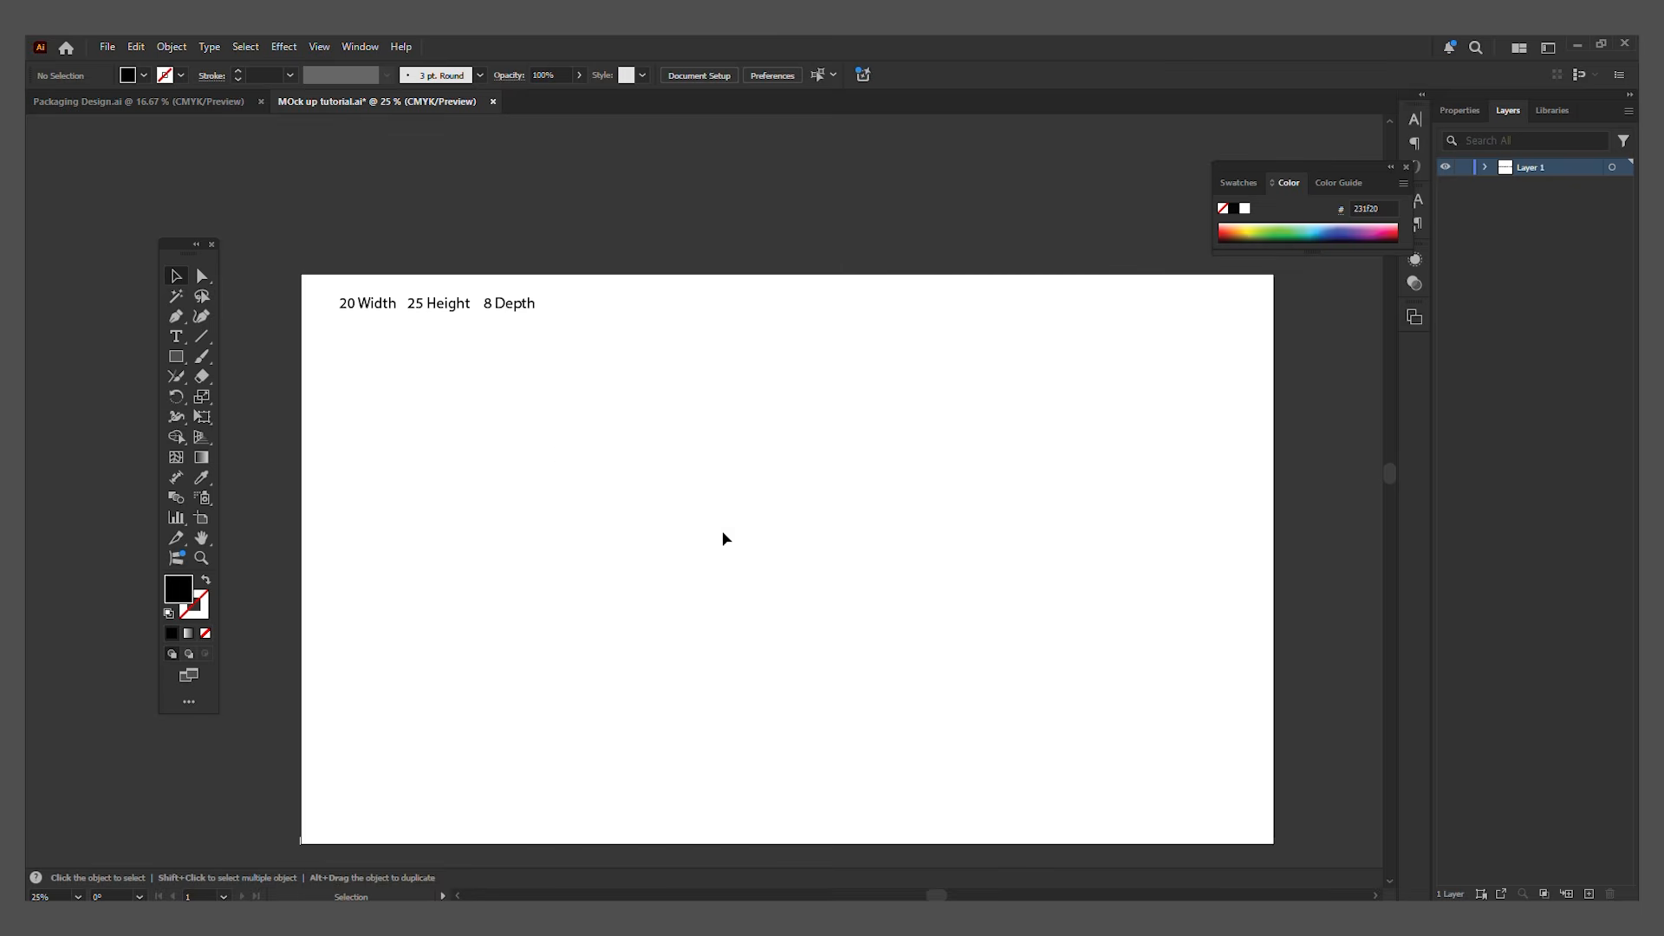
Step: Create a rectangle 20 cm wide and 25 cm high in the middle of the mock-up artboard
scroll(493, 345, "down", 1)
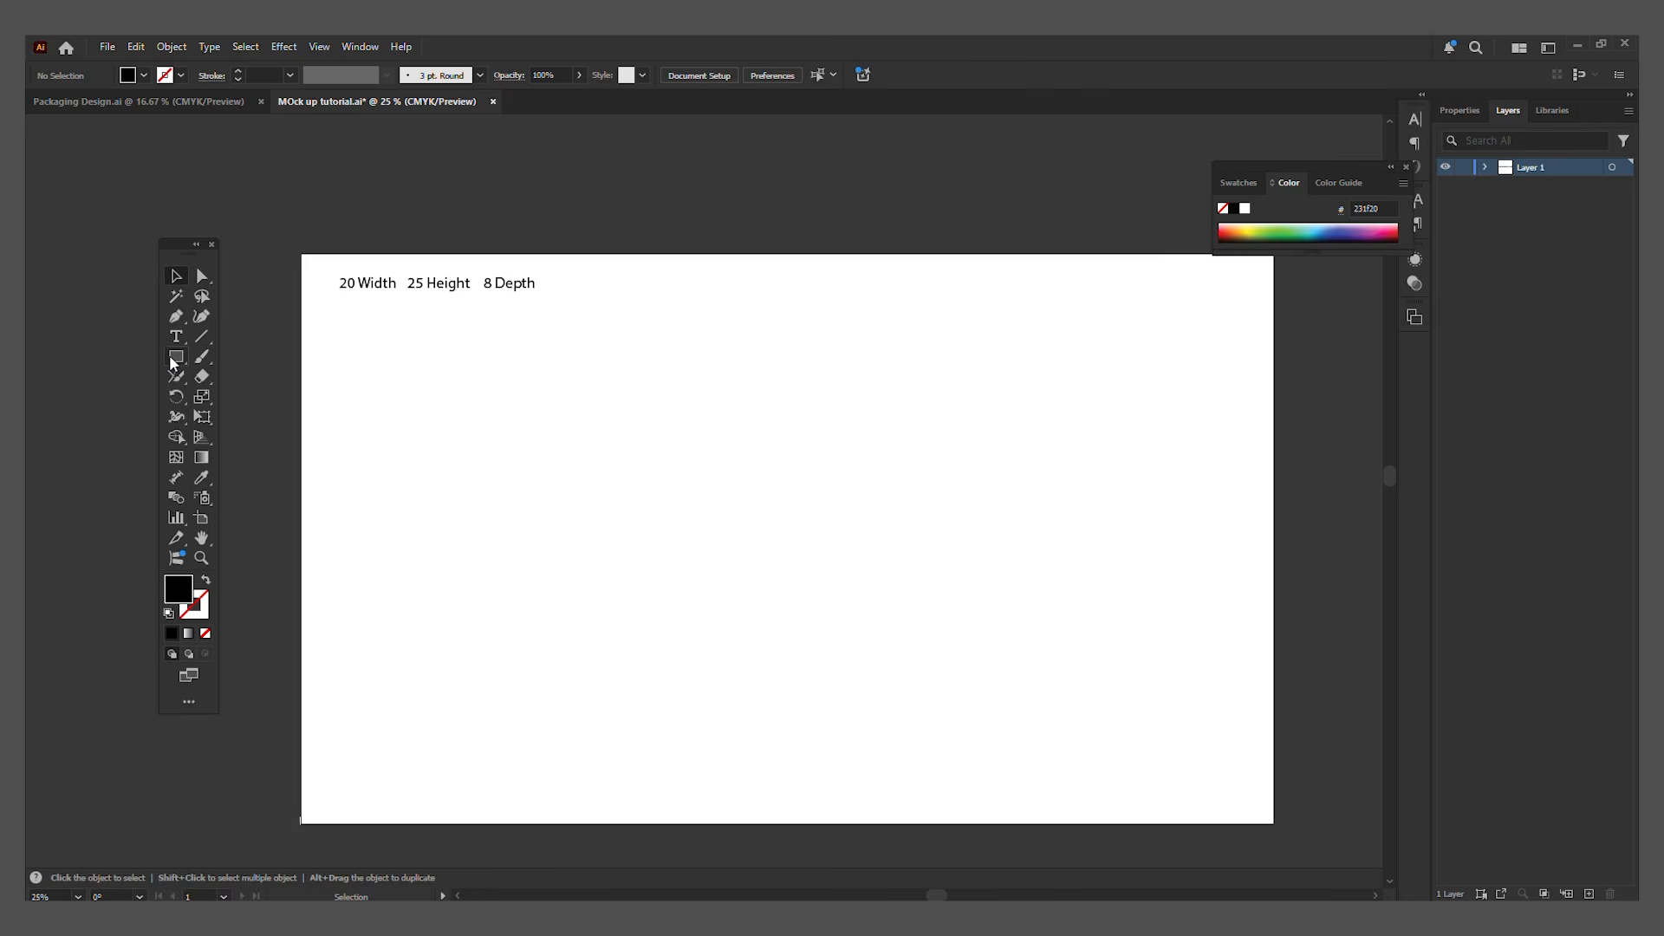
key("m")
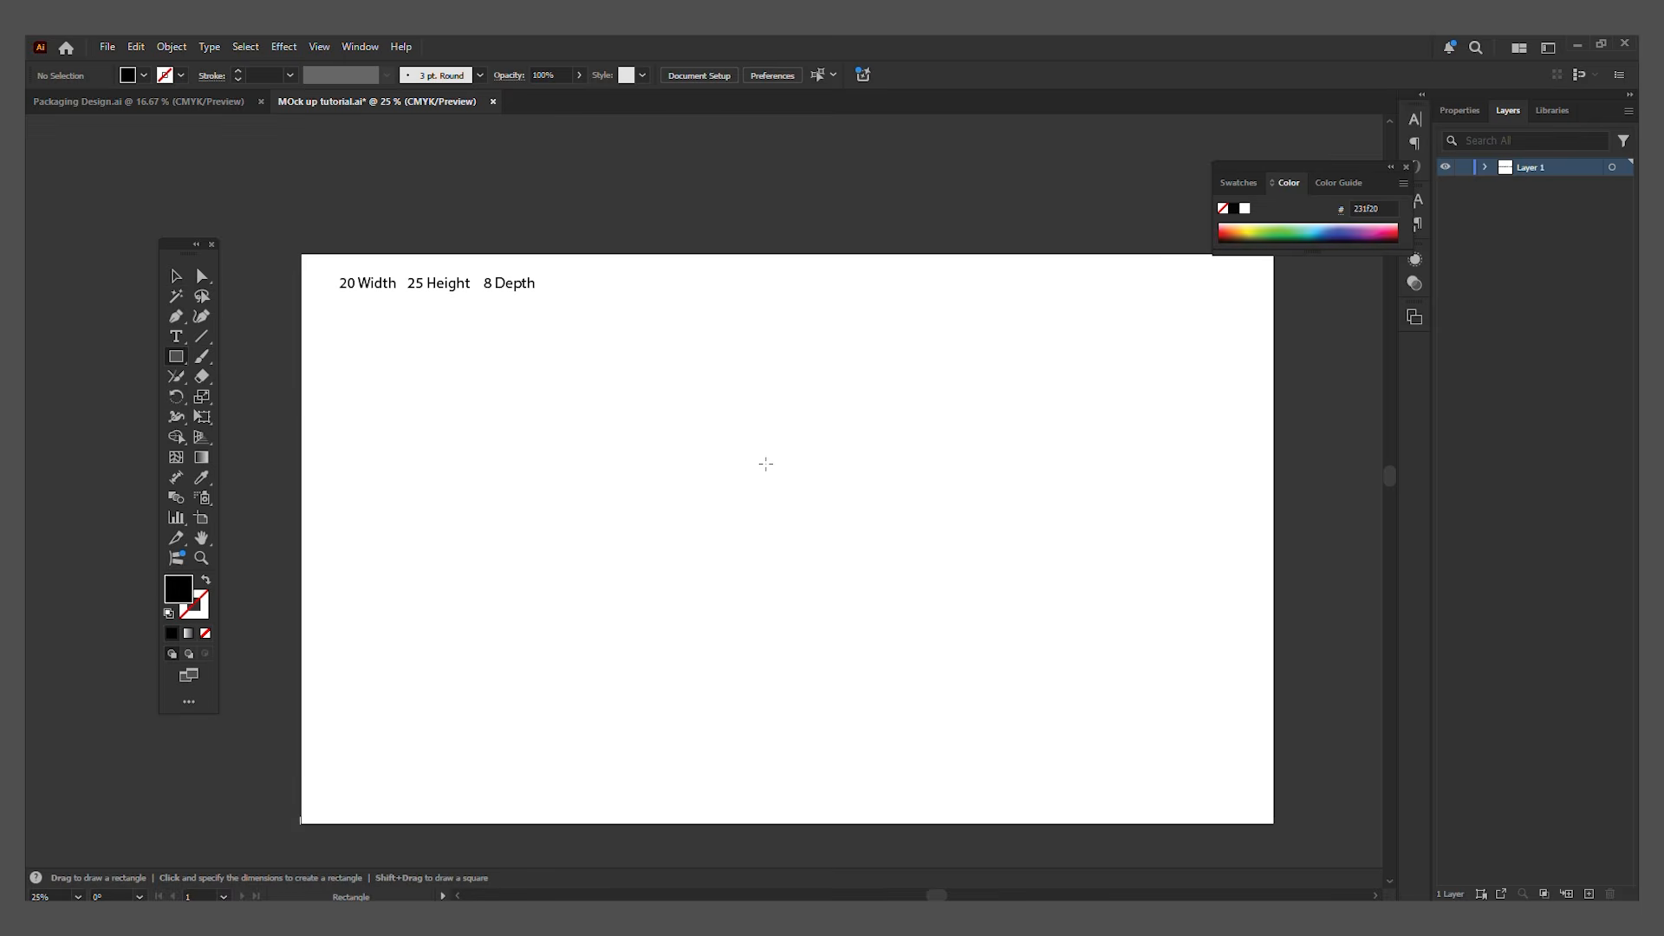
left_click(730, 446)
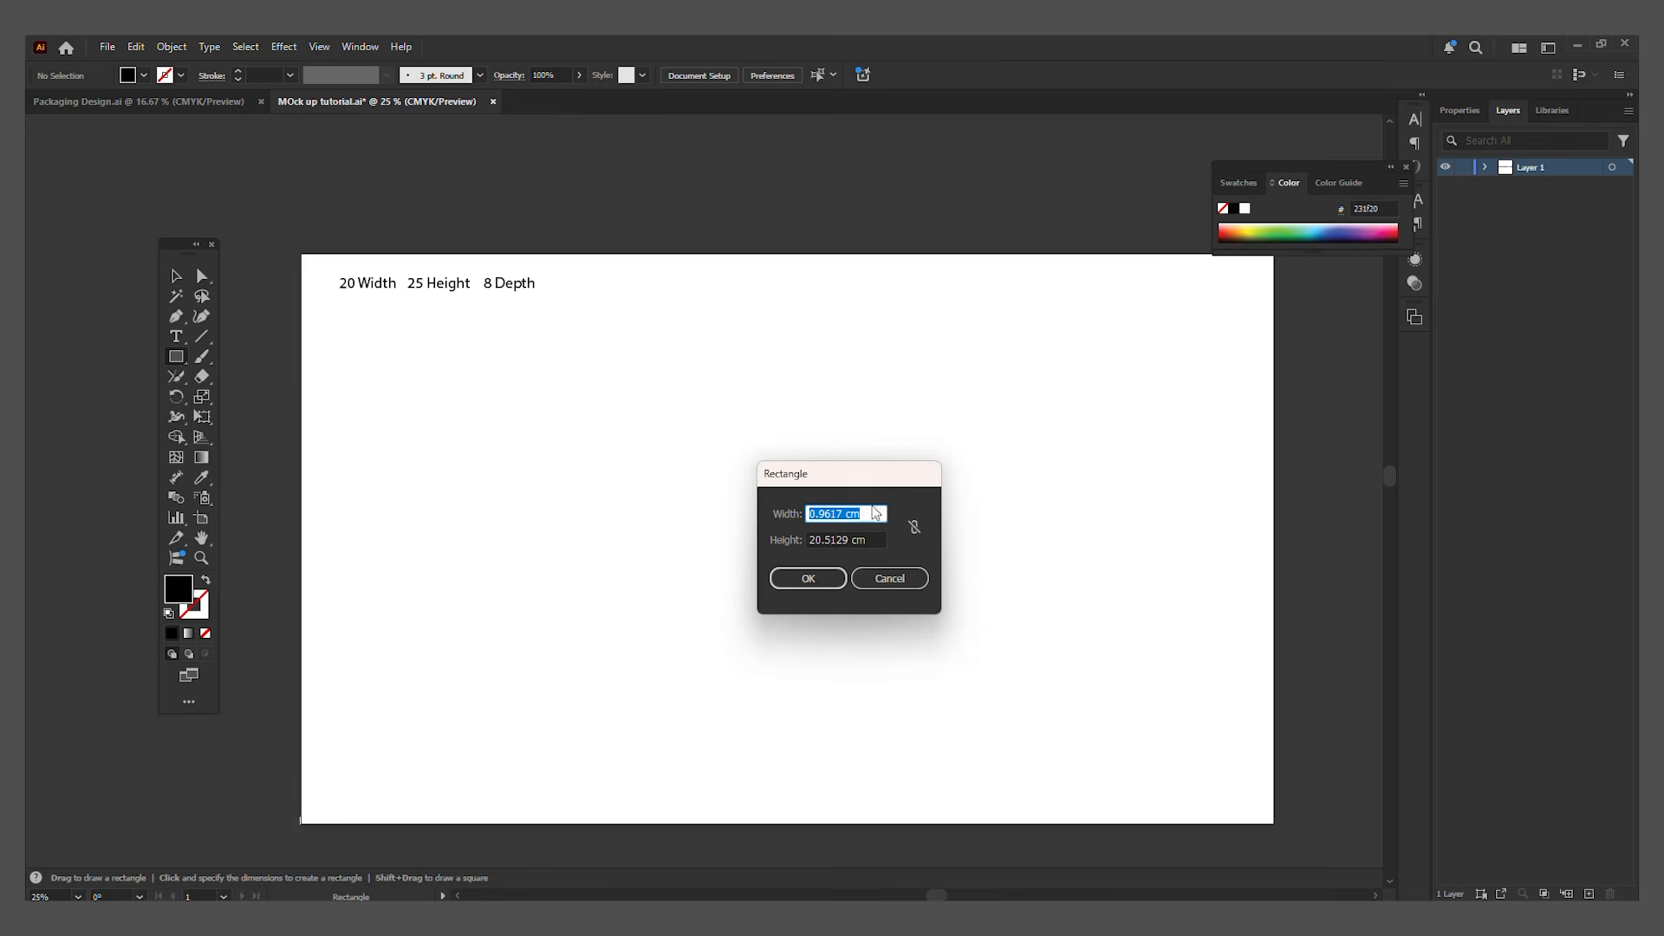
type("20")
key("Tab")
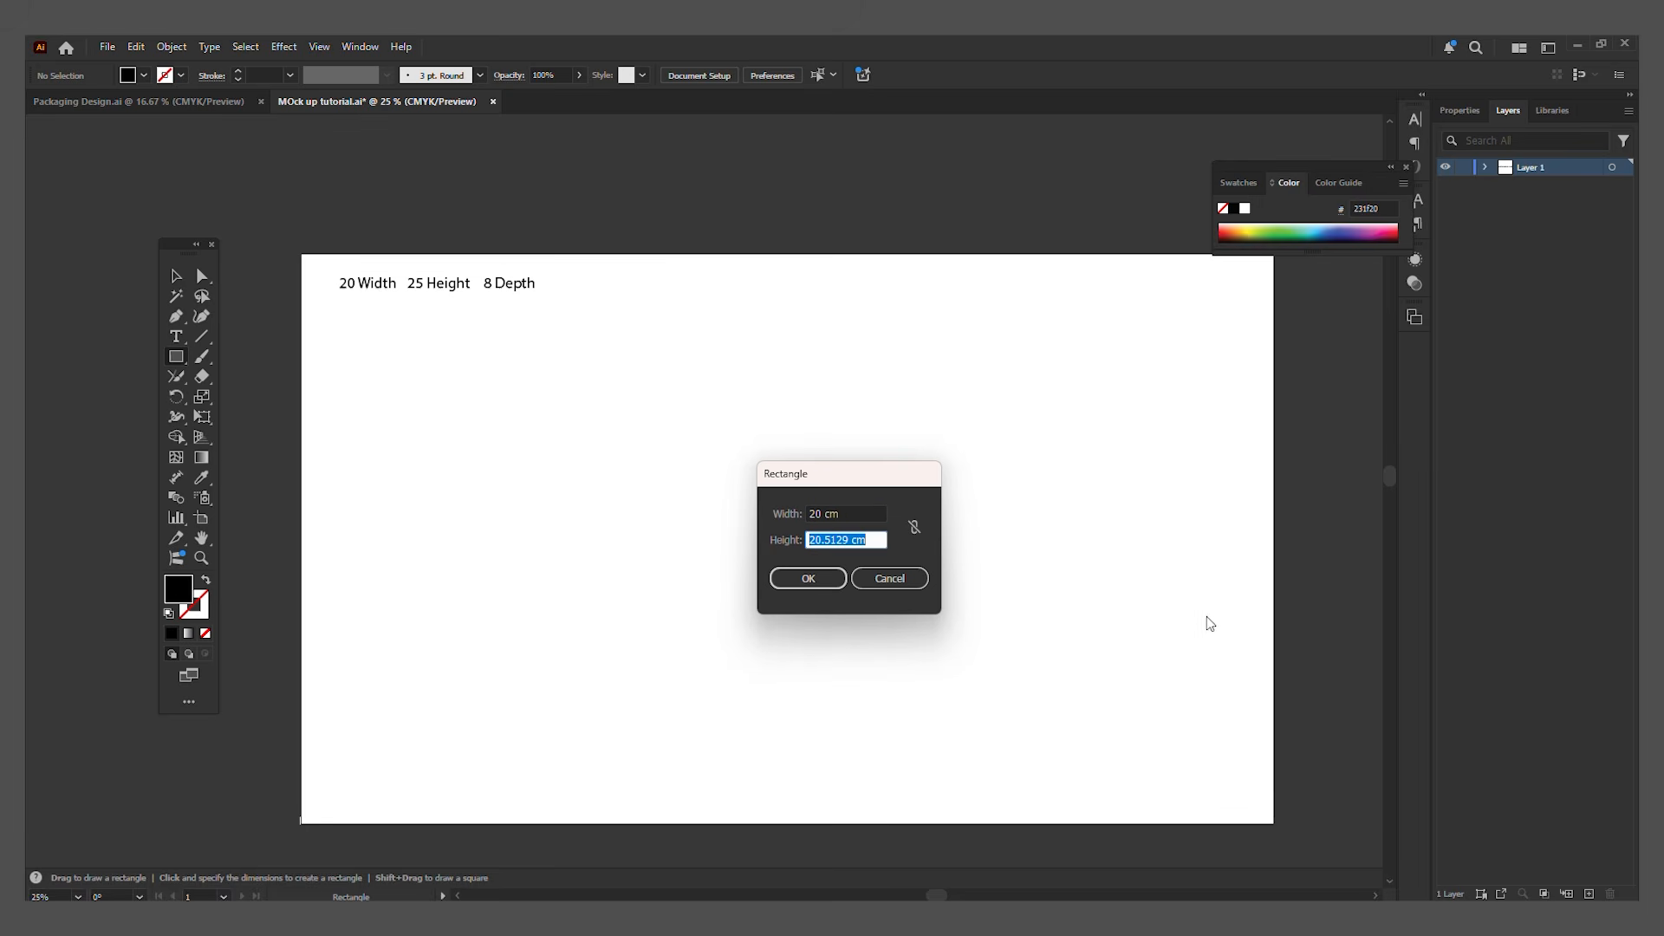
type("2")
left_click(816, 583)
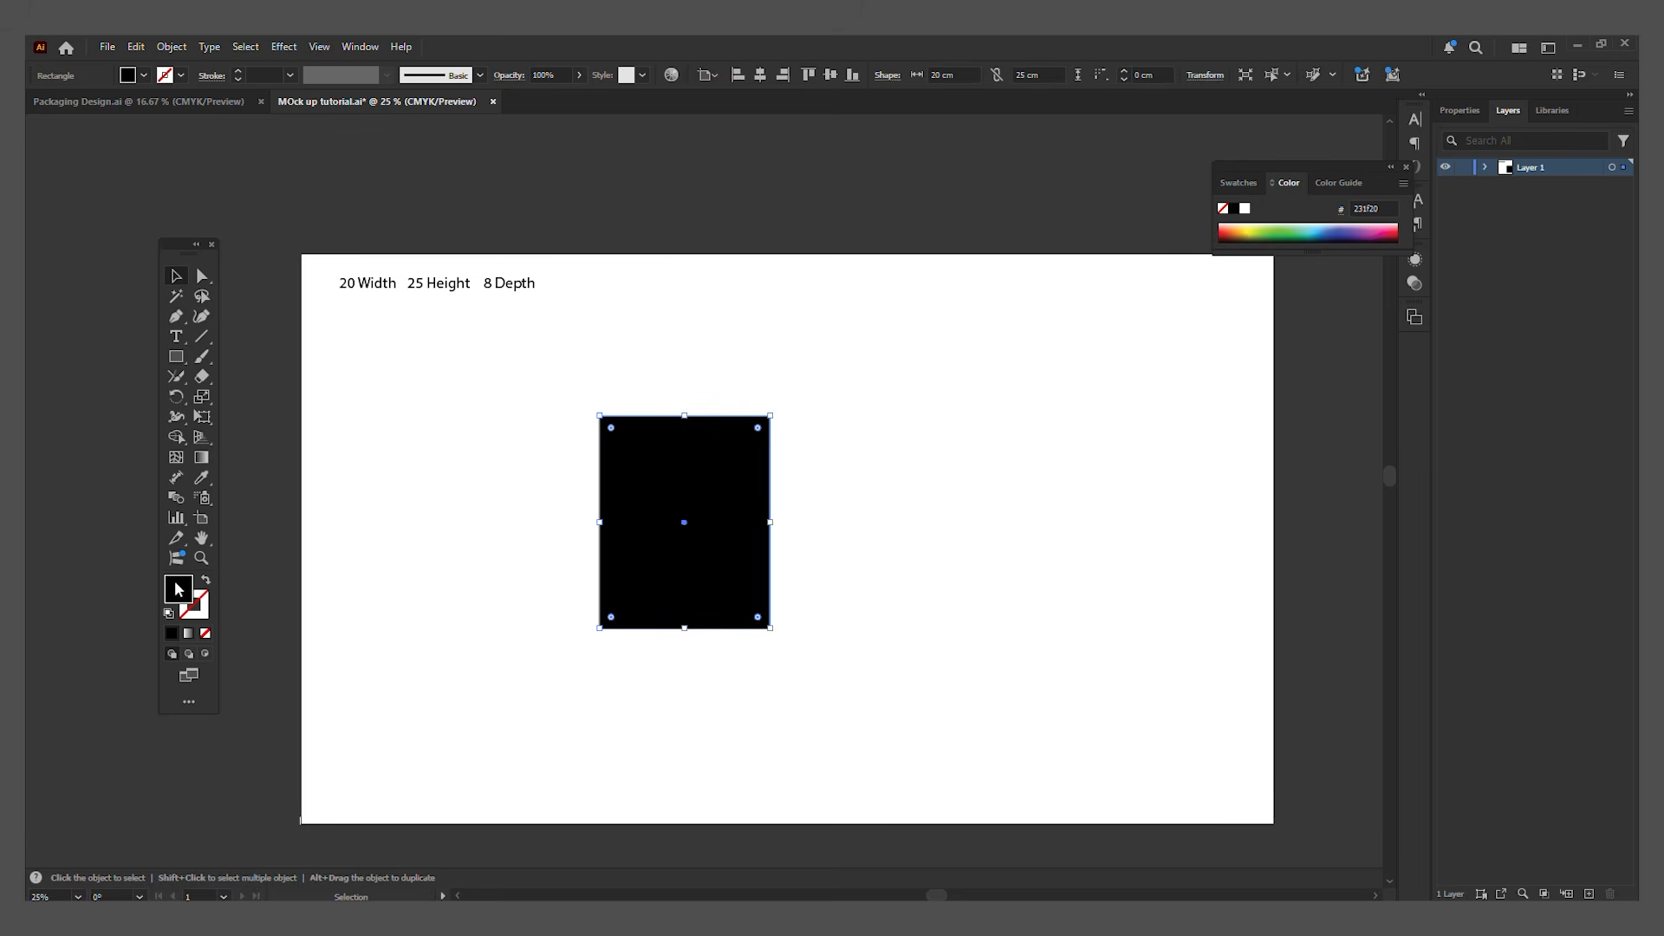
Step: Fill the rectangle with light grey dbdbdb and reposition it left of the artboard's centre
double_click(176, 586)
left_click_drag(1141, 475, 1073, 418)
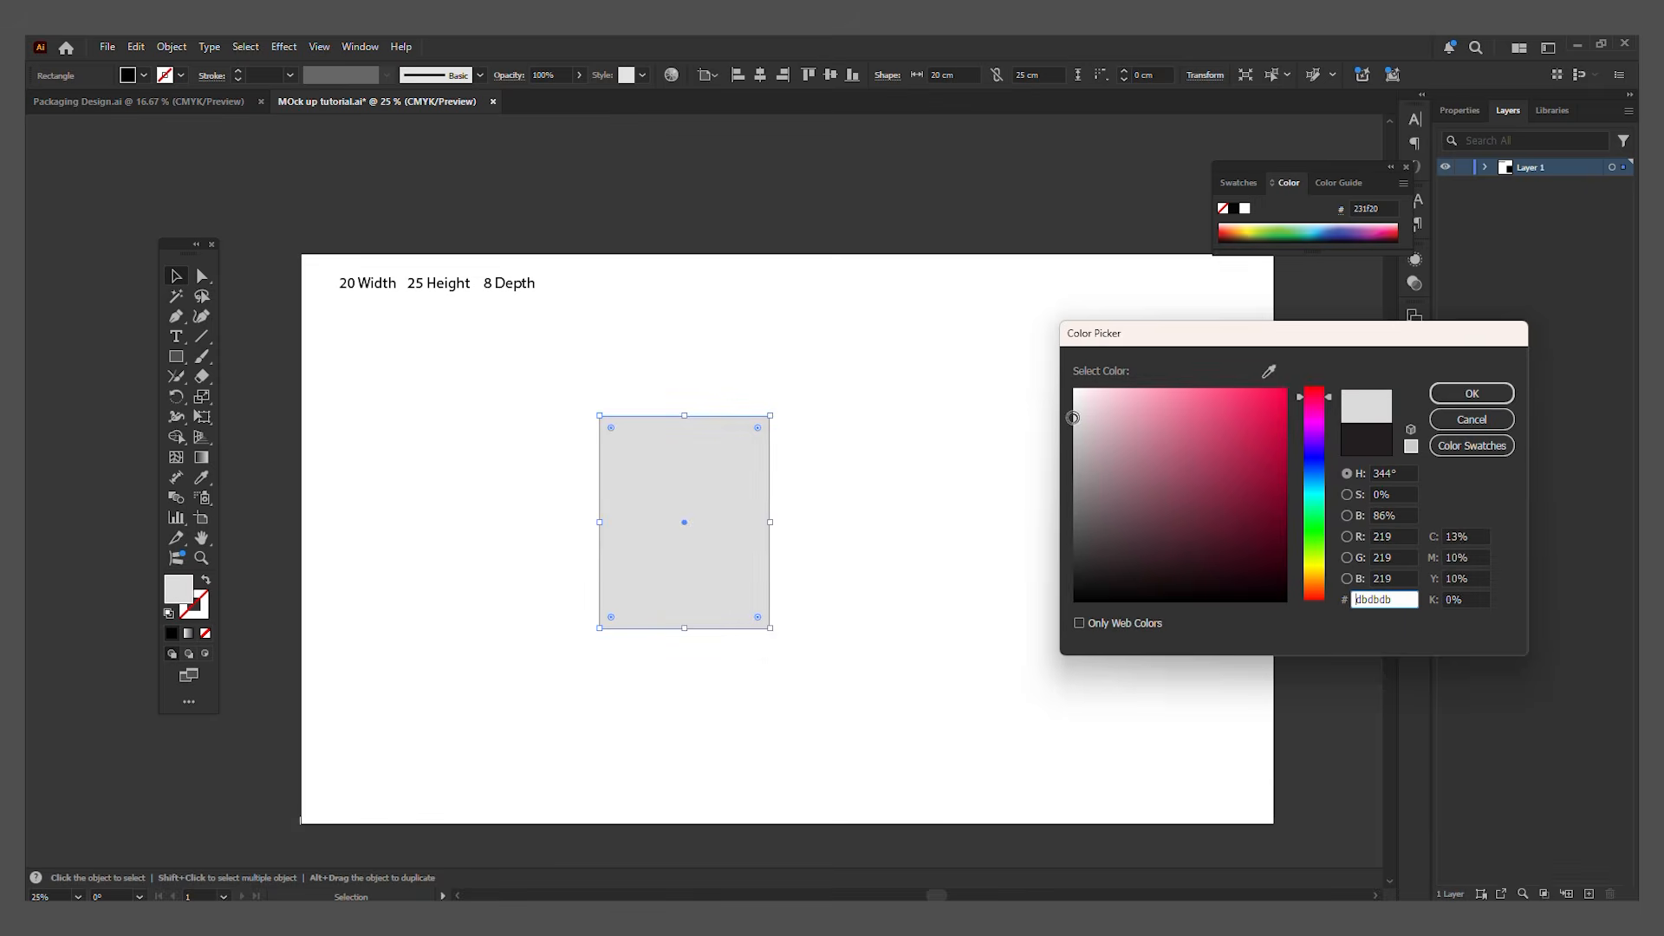
left_click(1487, 389)
left_click_drag(742, 546, 762, 546)
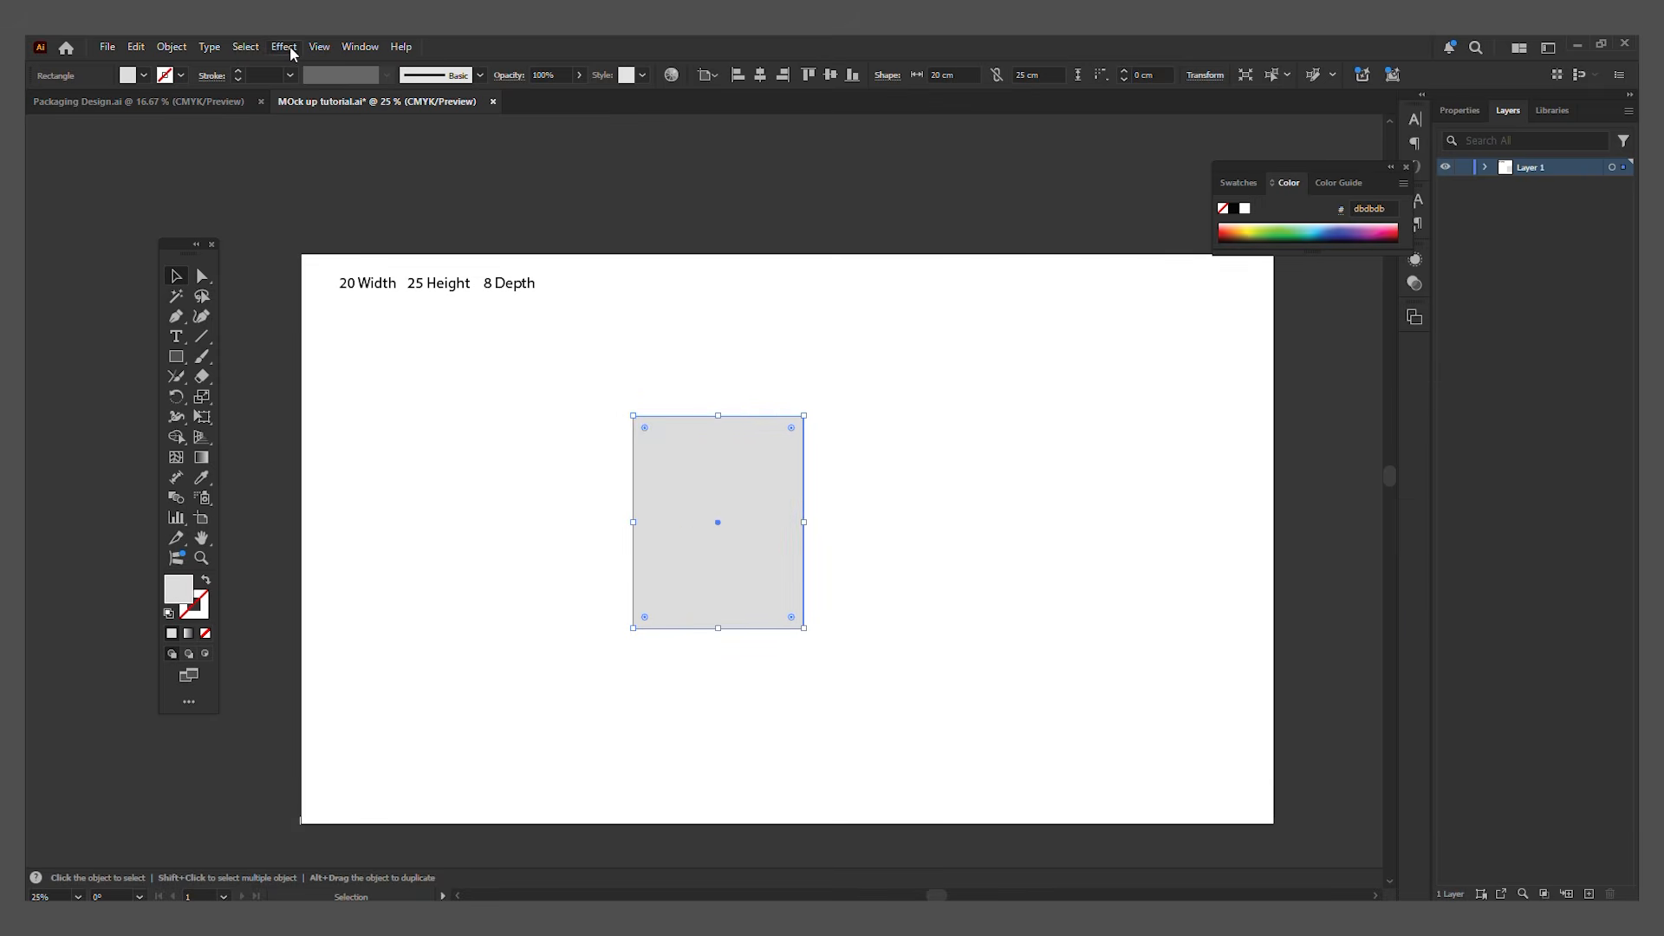
Step: Apply the 3D Extrude & Bevel effect to the rectangle and set its depth to 8 cm
left_click(285, 48)
mouse_move(416, 143)
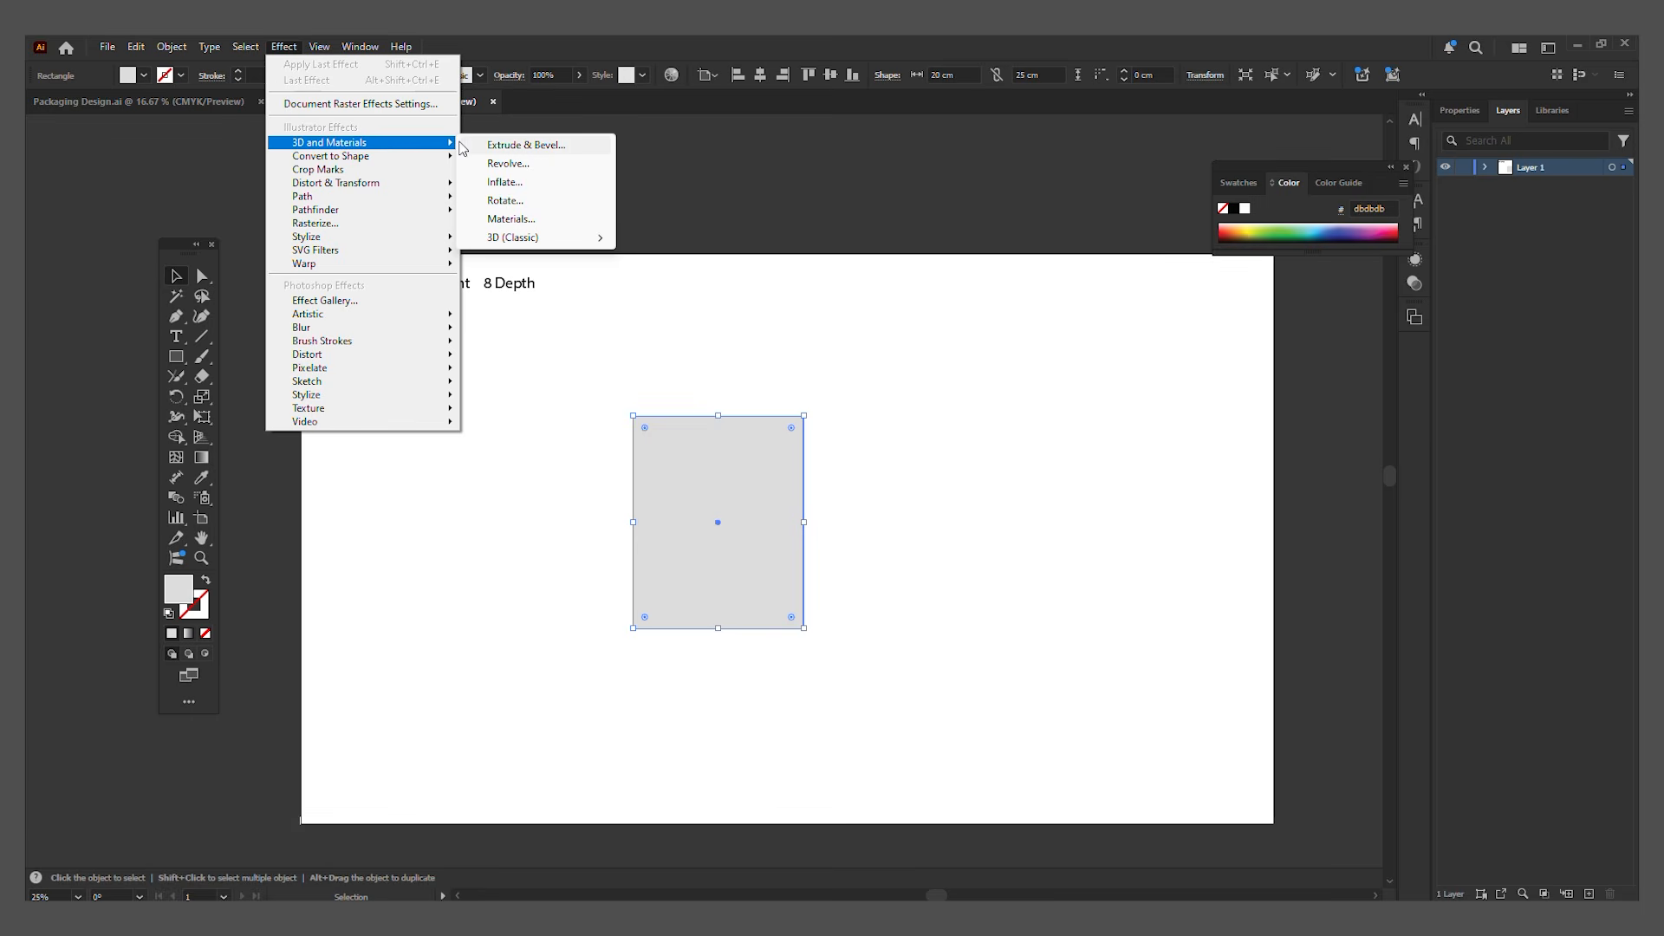
left_click(559, 146)
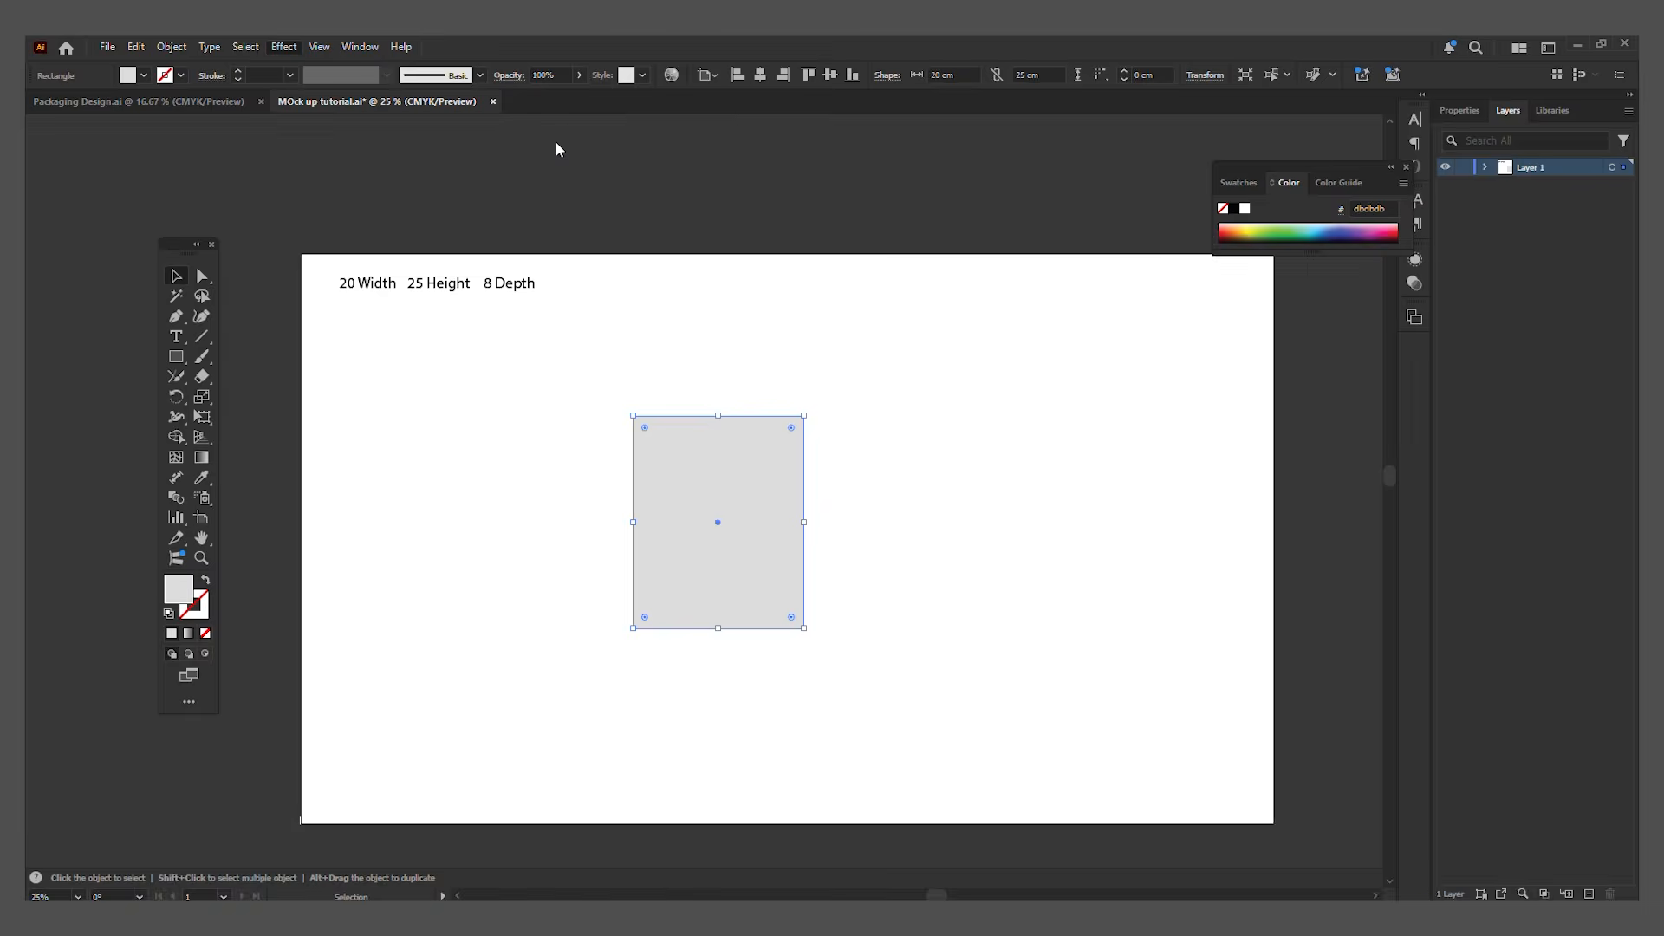
scroll(873, 538, "up", 1)
left_click_drag(1127, 142, 987, 228)
left_click(1053, 409)
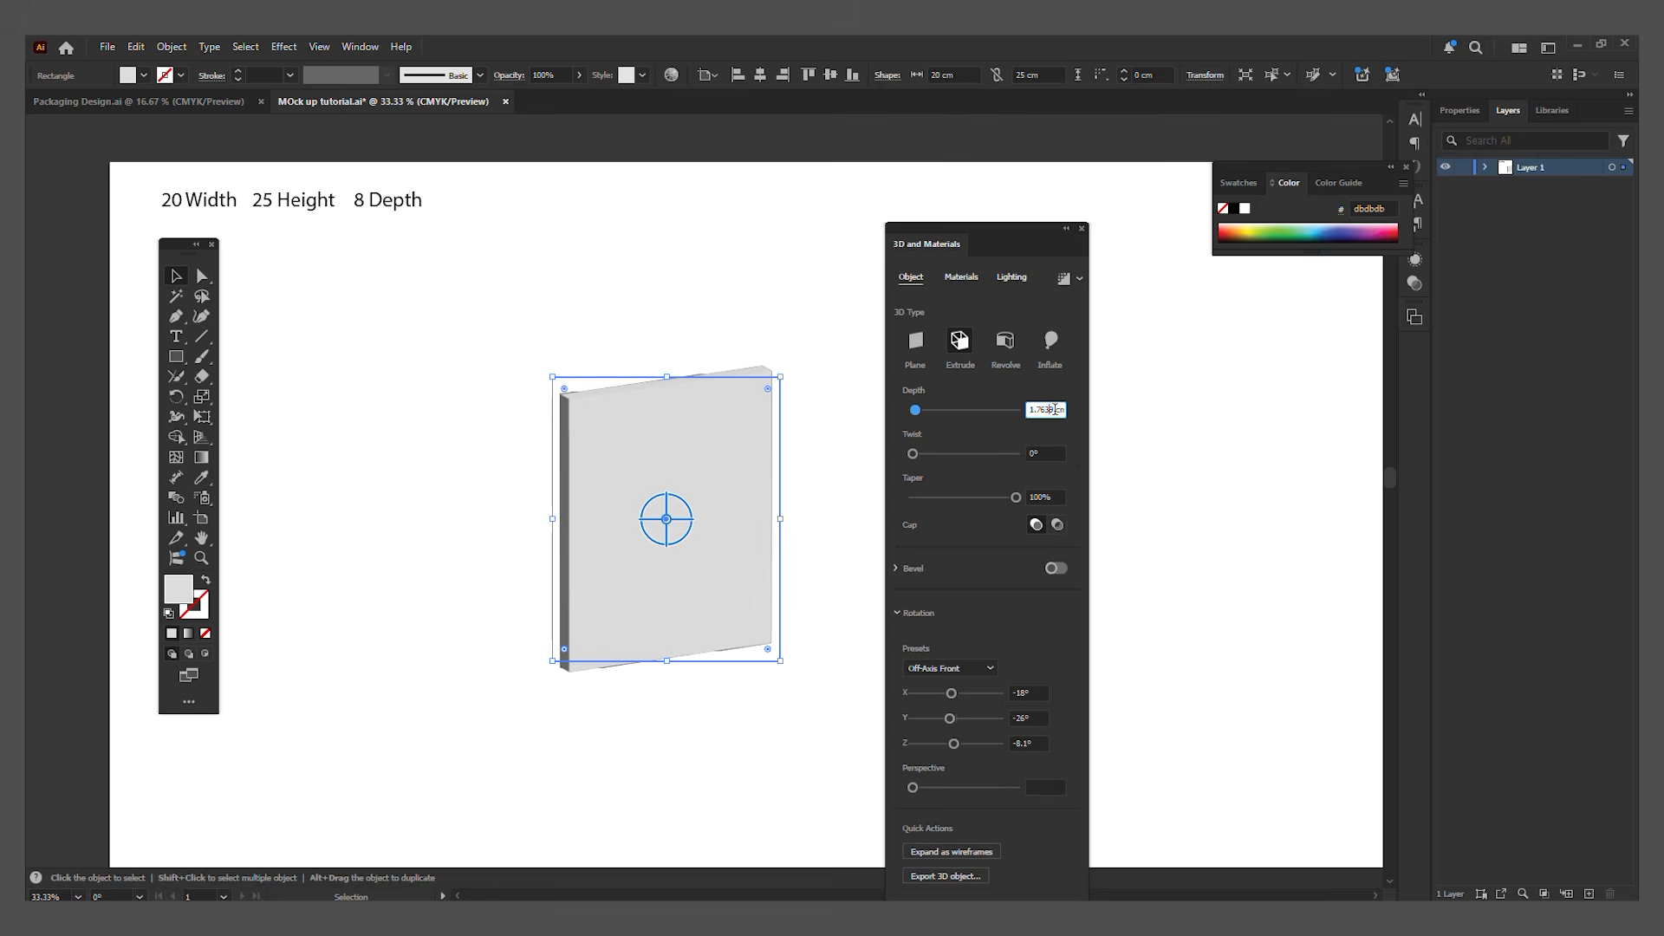
left_click_drag(1053, 409, 928, 390)
type("8")
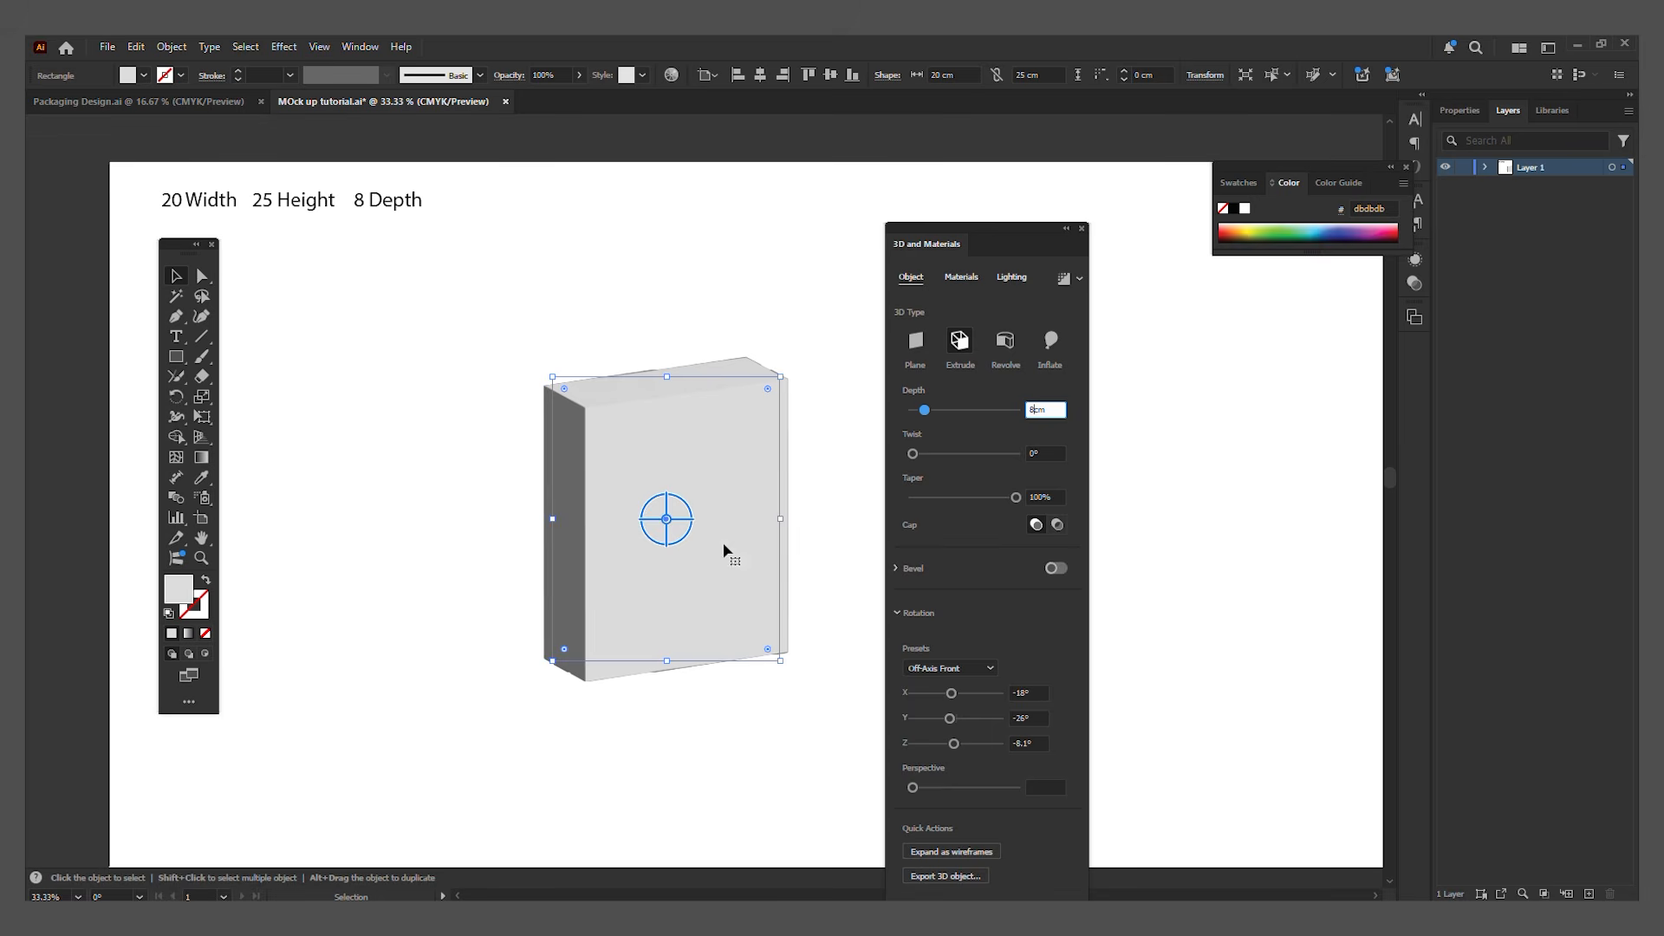
Step: Rotate the 3D box freehand to show its front, top and right side, then close the 3D settings and deselect it
left_click_drag(991, 234, 1008, 227)
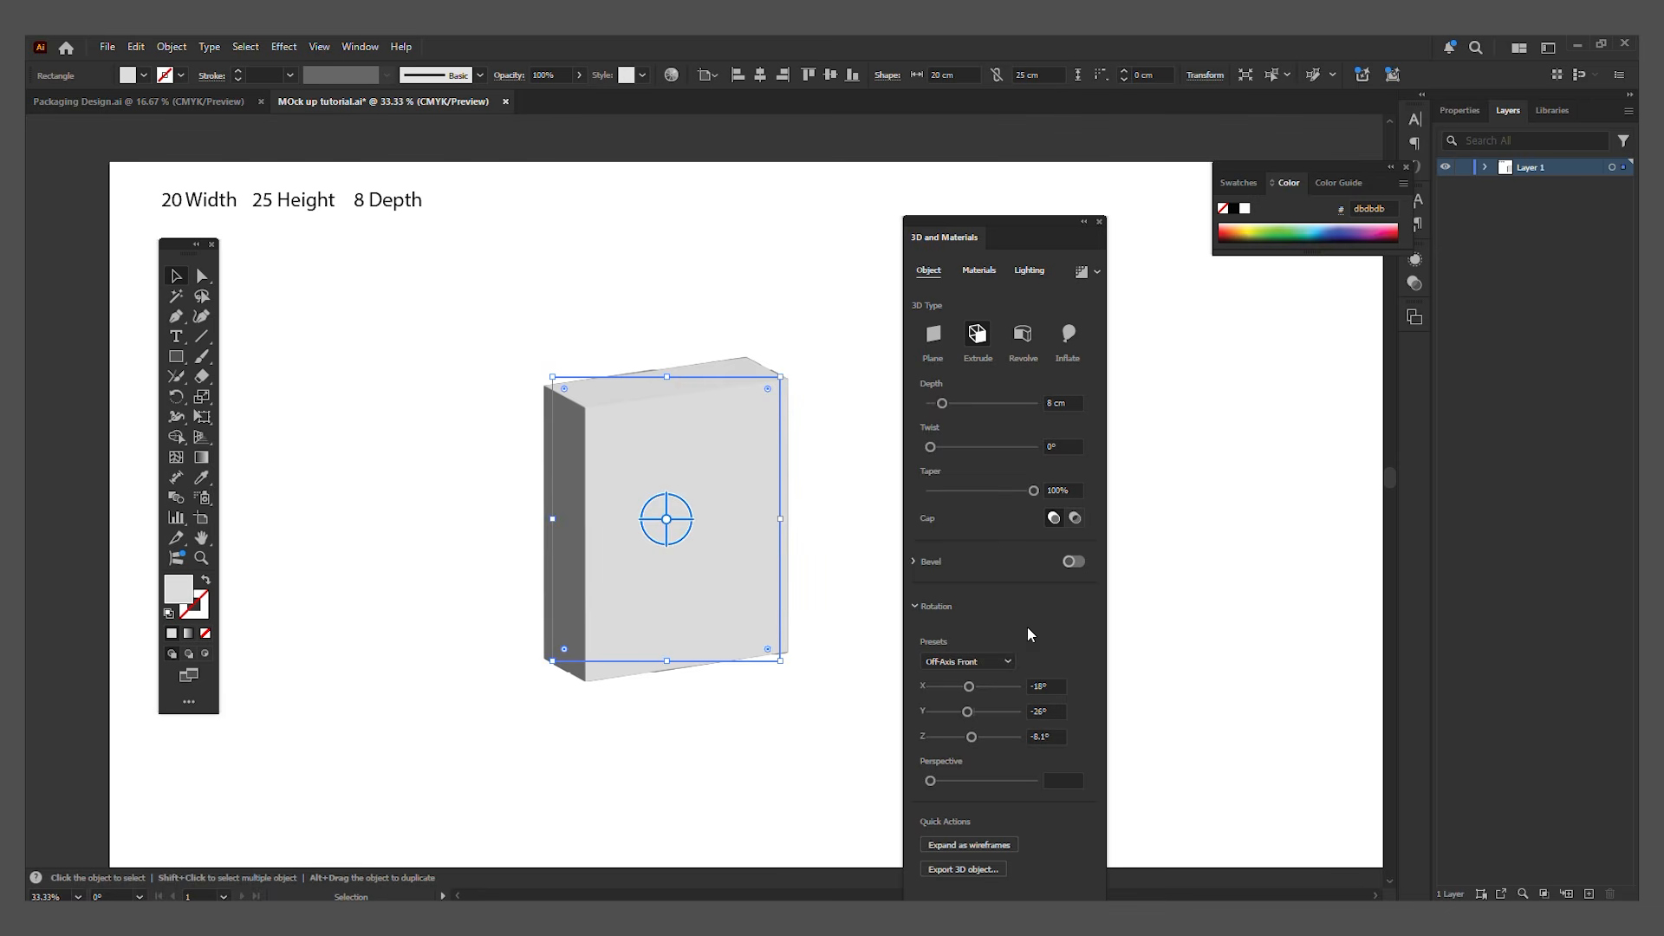
left_click_drag(662, 520, 698, 547)
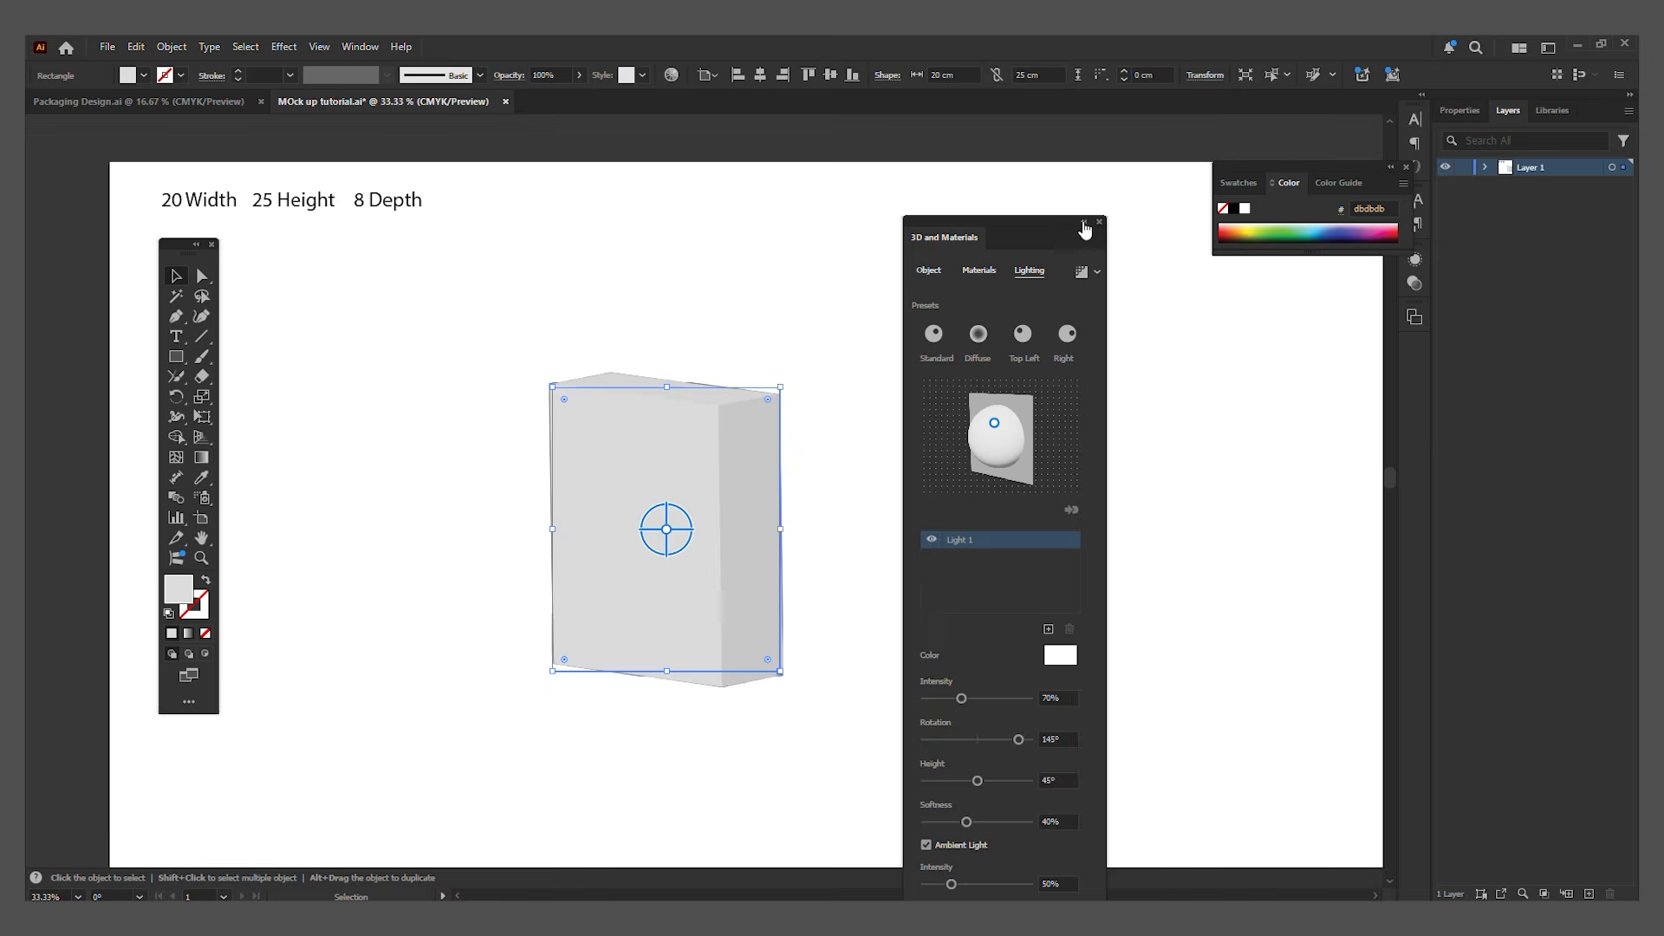
left_click_drag(1103, 222, 1150, 189)
left_click(1147, 189)
left_click(773, 760)
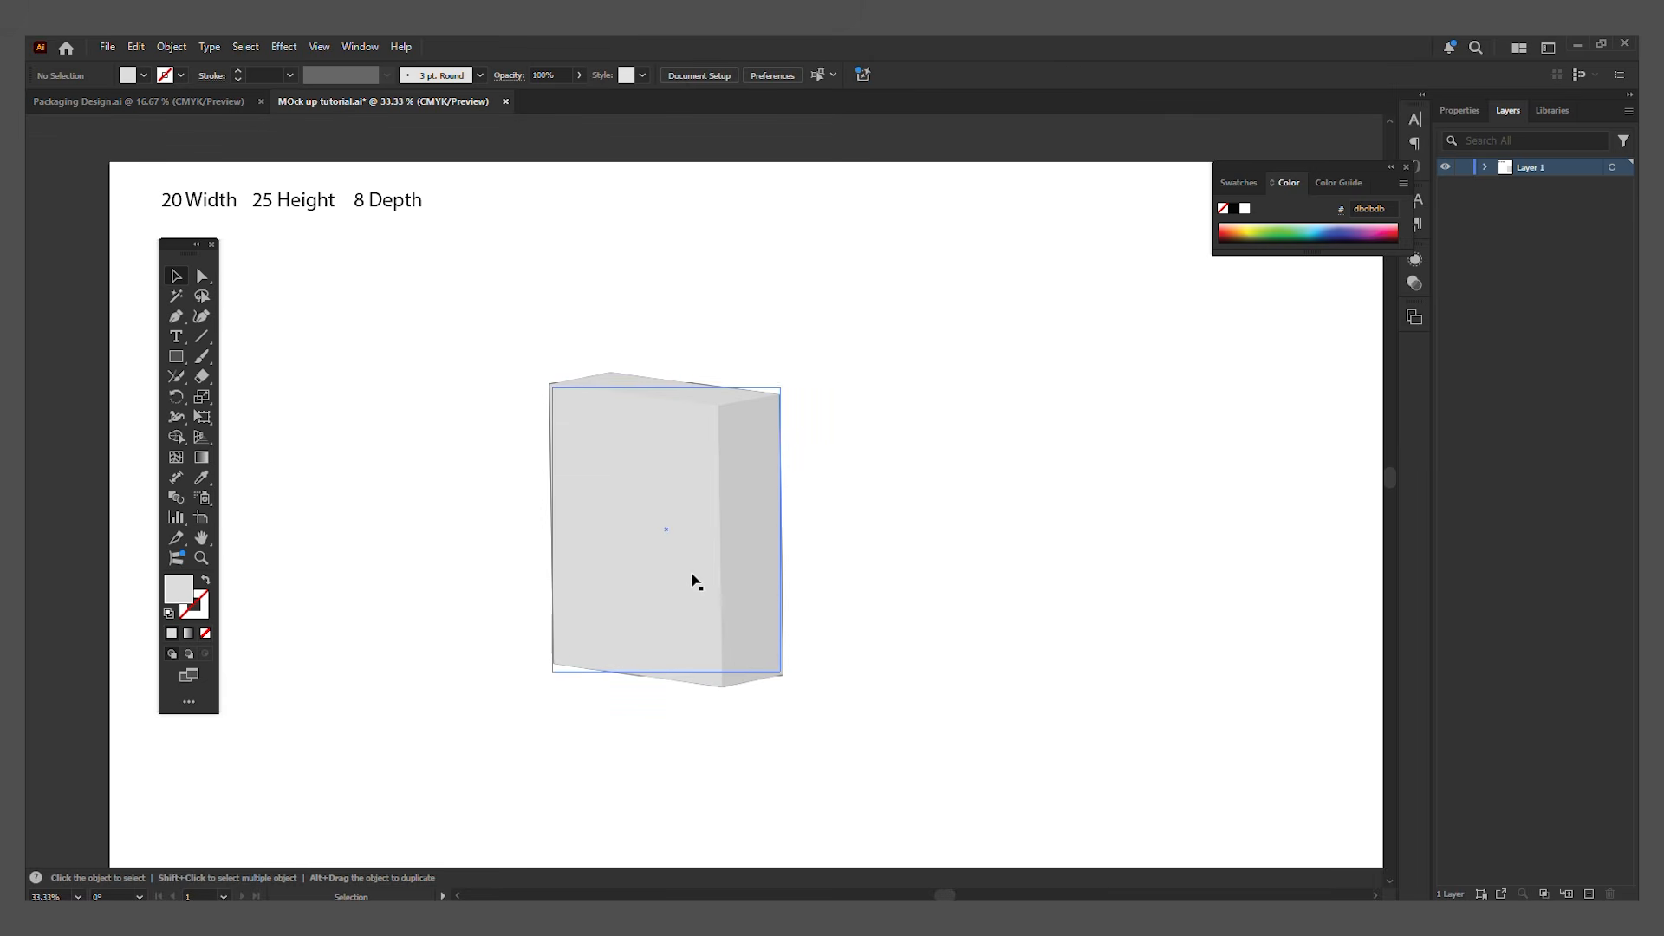
Step: Move the 3D box slightly up and to the left, and place a duplicate beside it on the right
left_click_drag(696, 582, 664, 560)
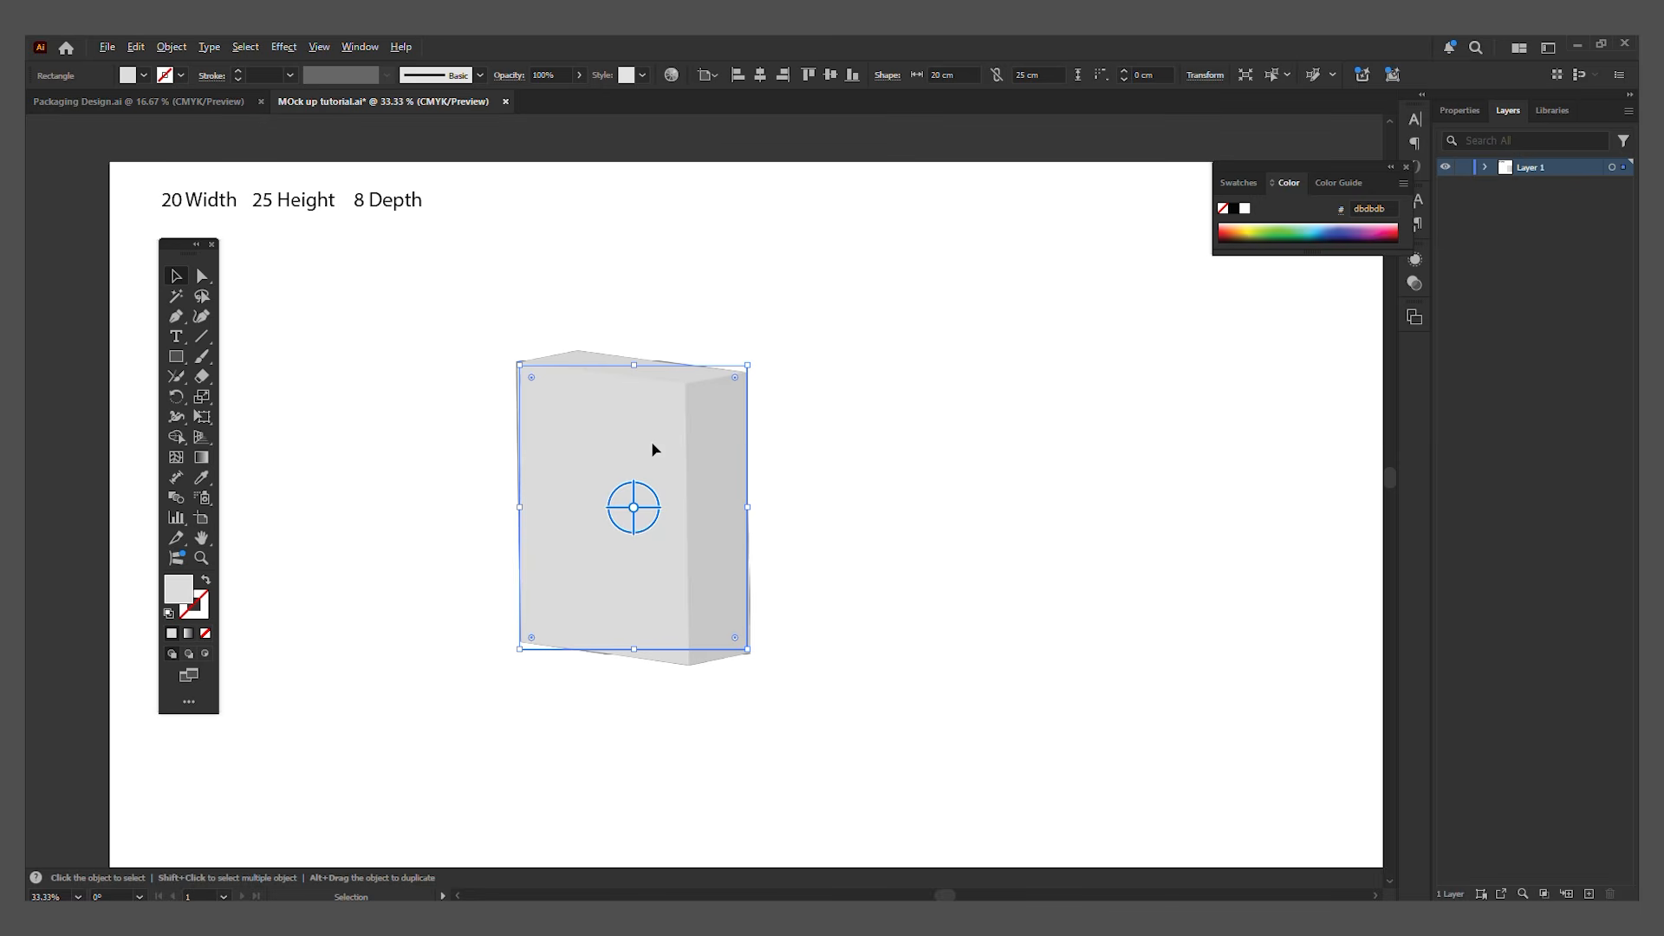
left_click_drag(652, 448, 964, 468)
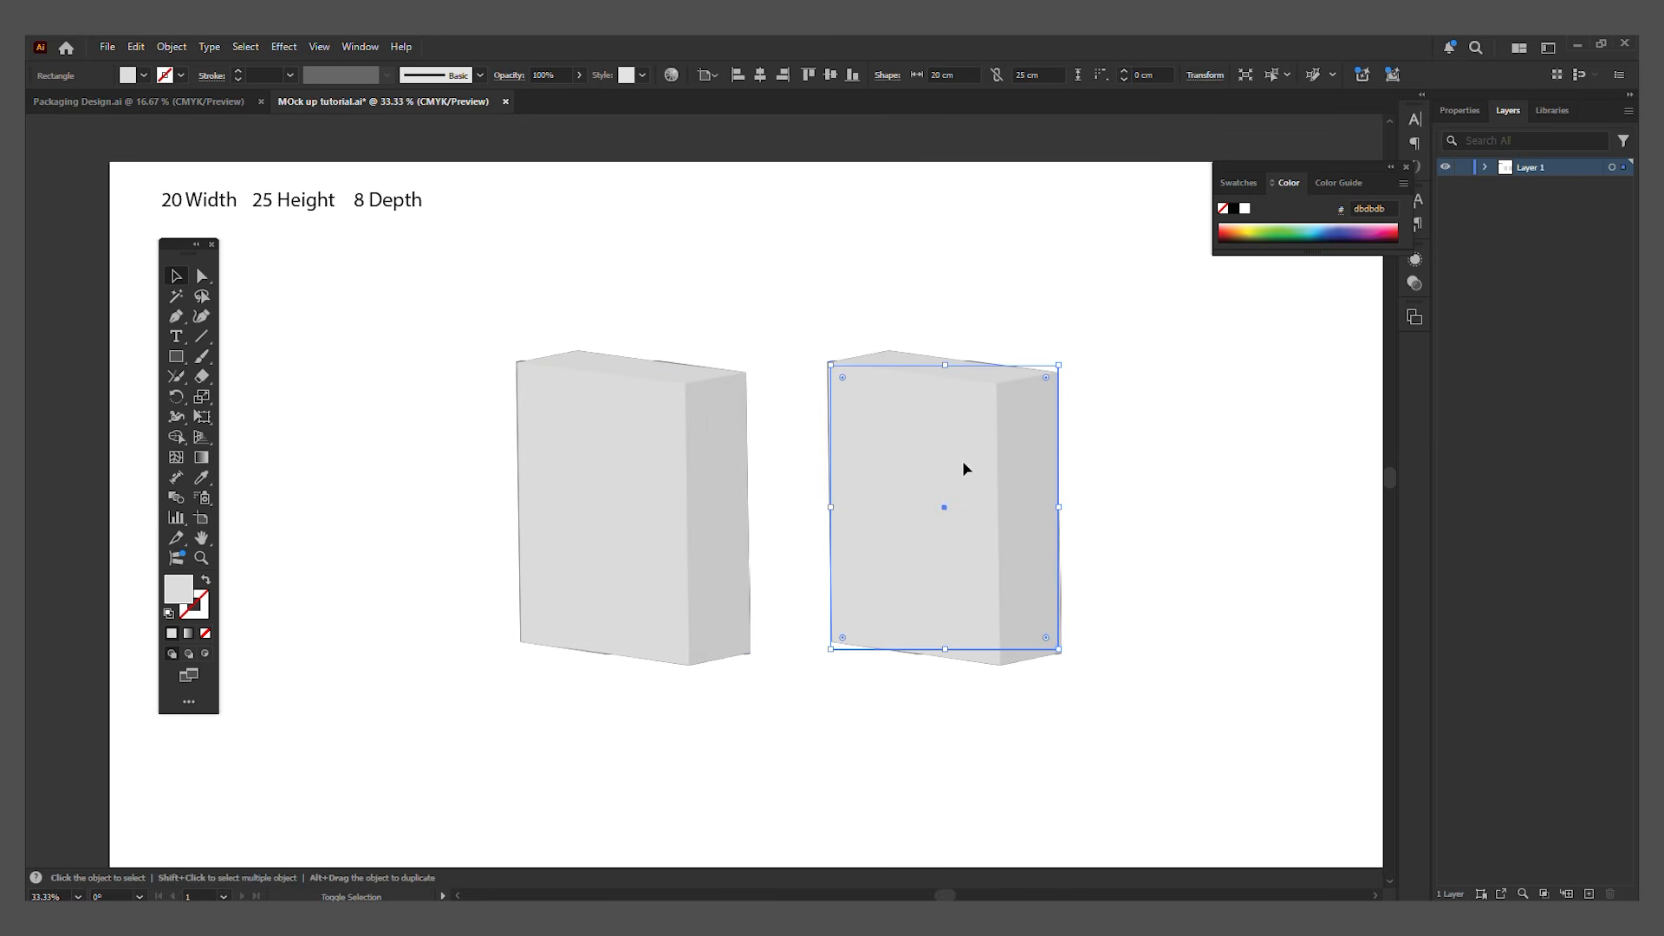
Step: Rotate the duplicate 3D box freehand so it lies flat with its large face up, then move it down about 8.73 cm and deselect it
scroll(1089, 550, "up", 1)
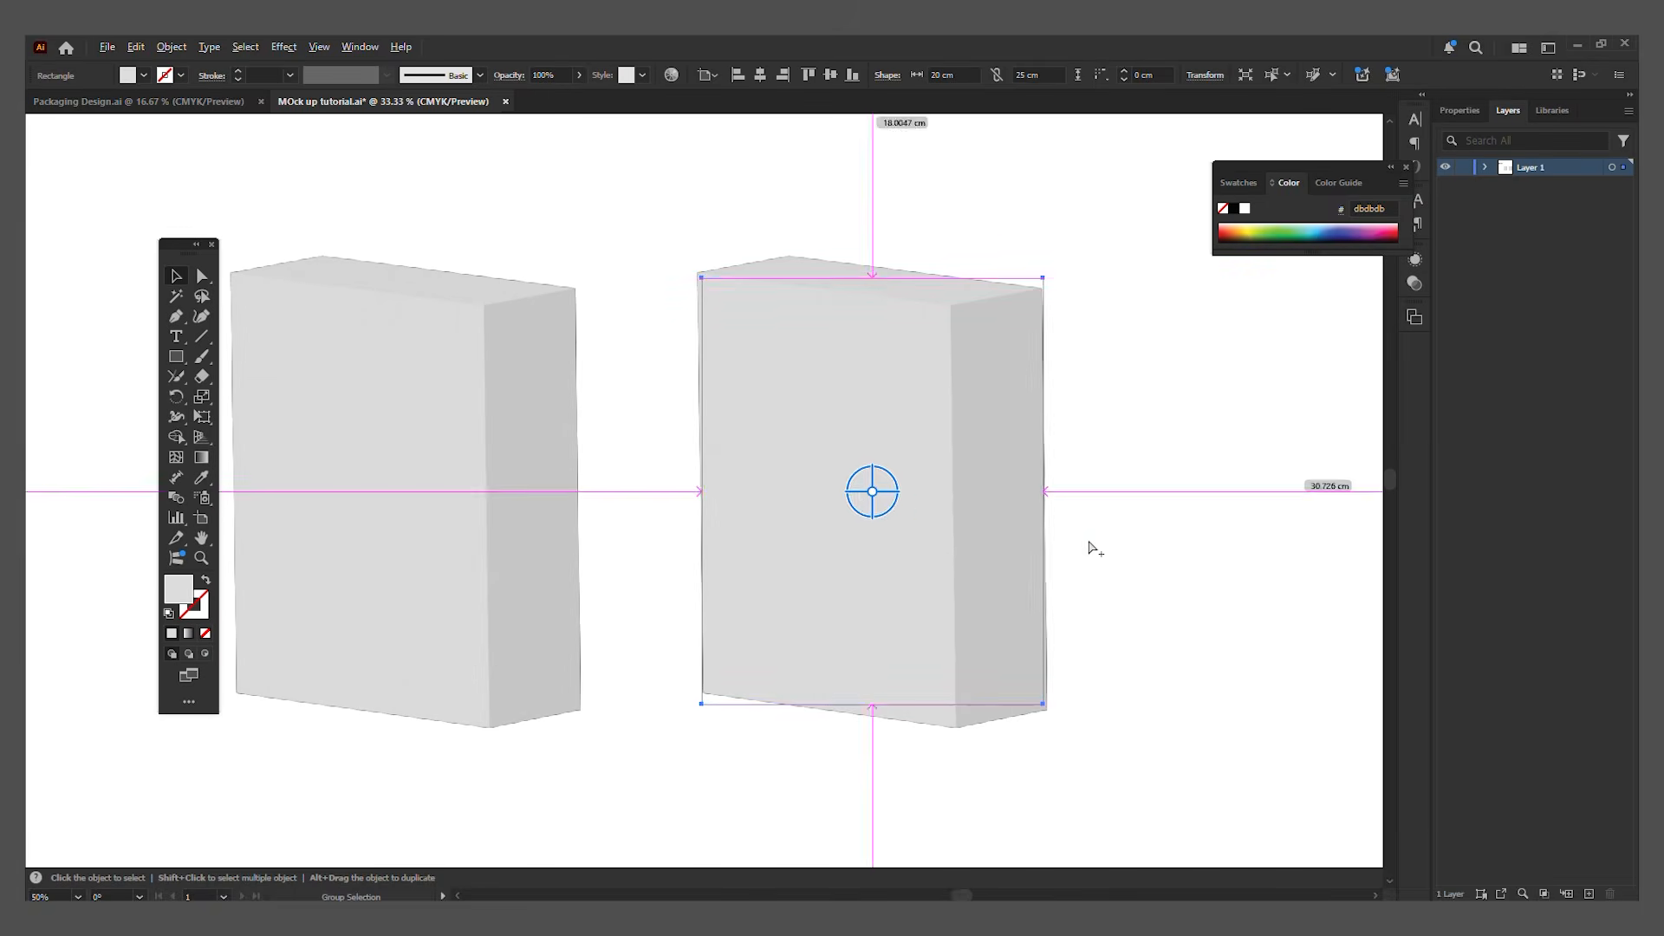
scroll(873, 492, "down", 1)
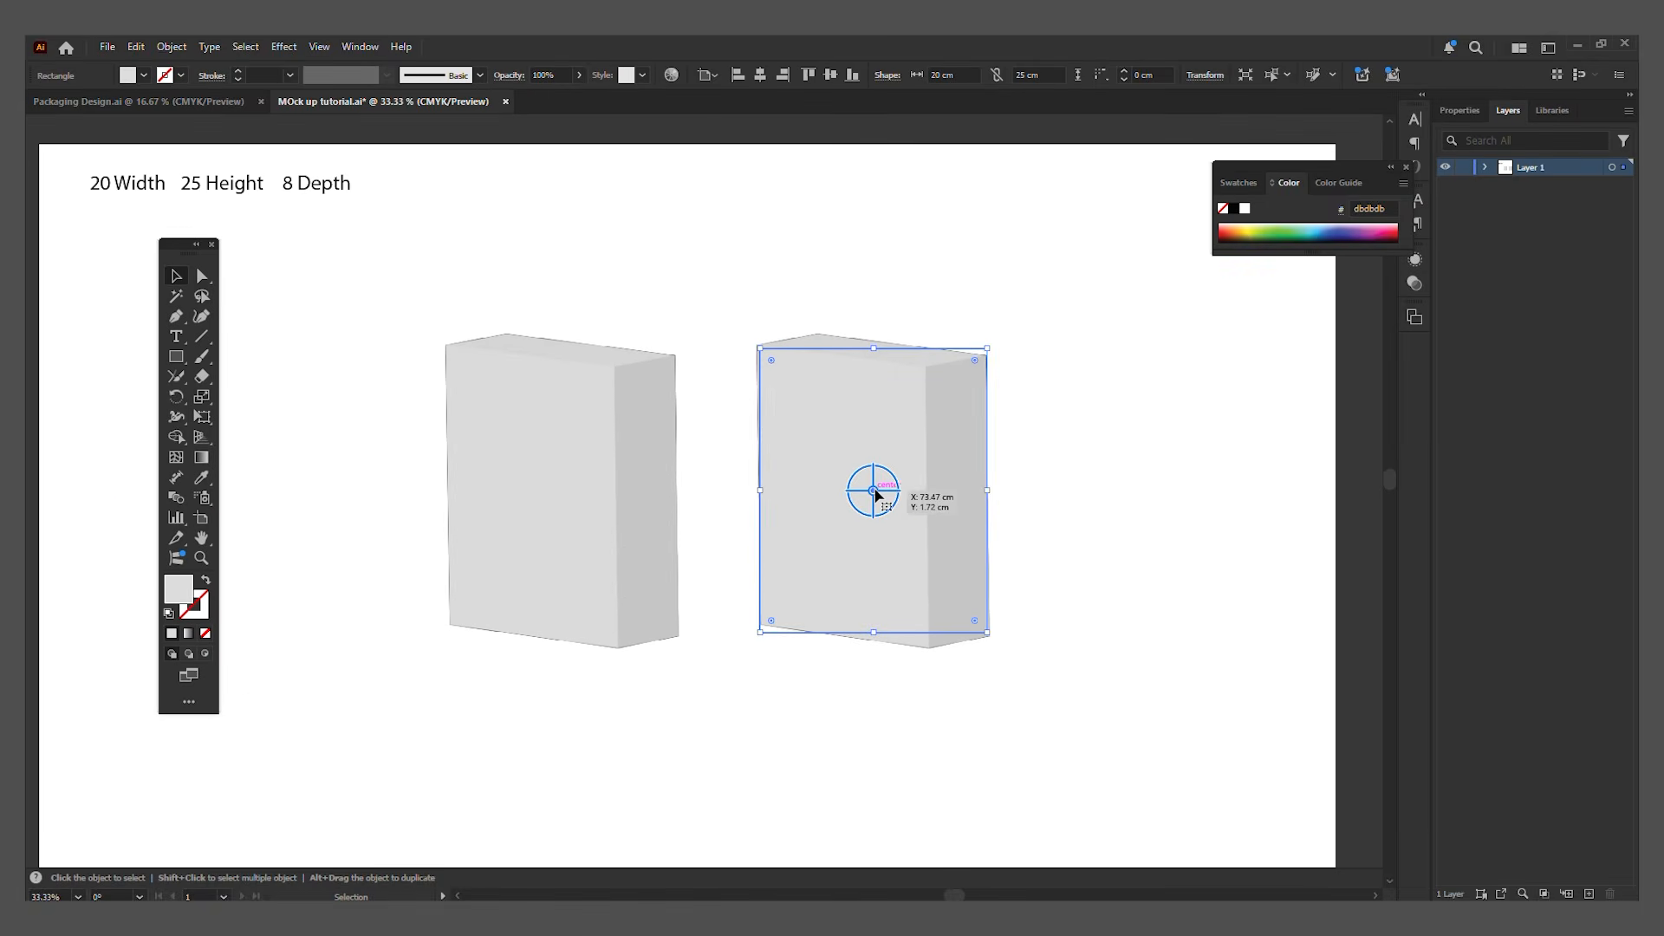
left_click_drag(875, 493, 814, 481)
left_click_drag(931, 464, 931, 563)
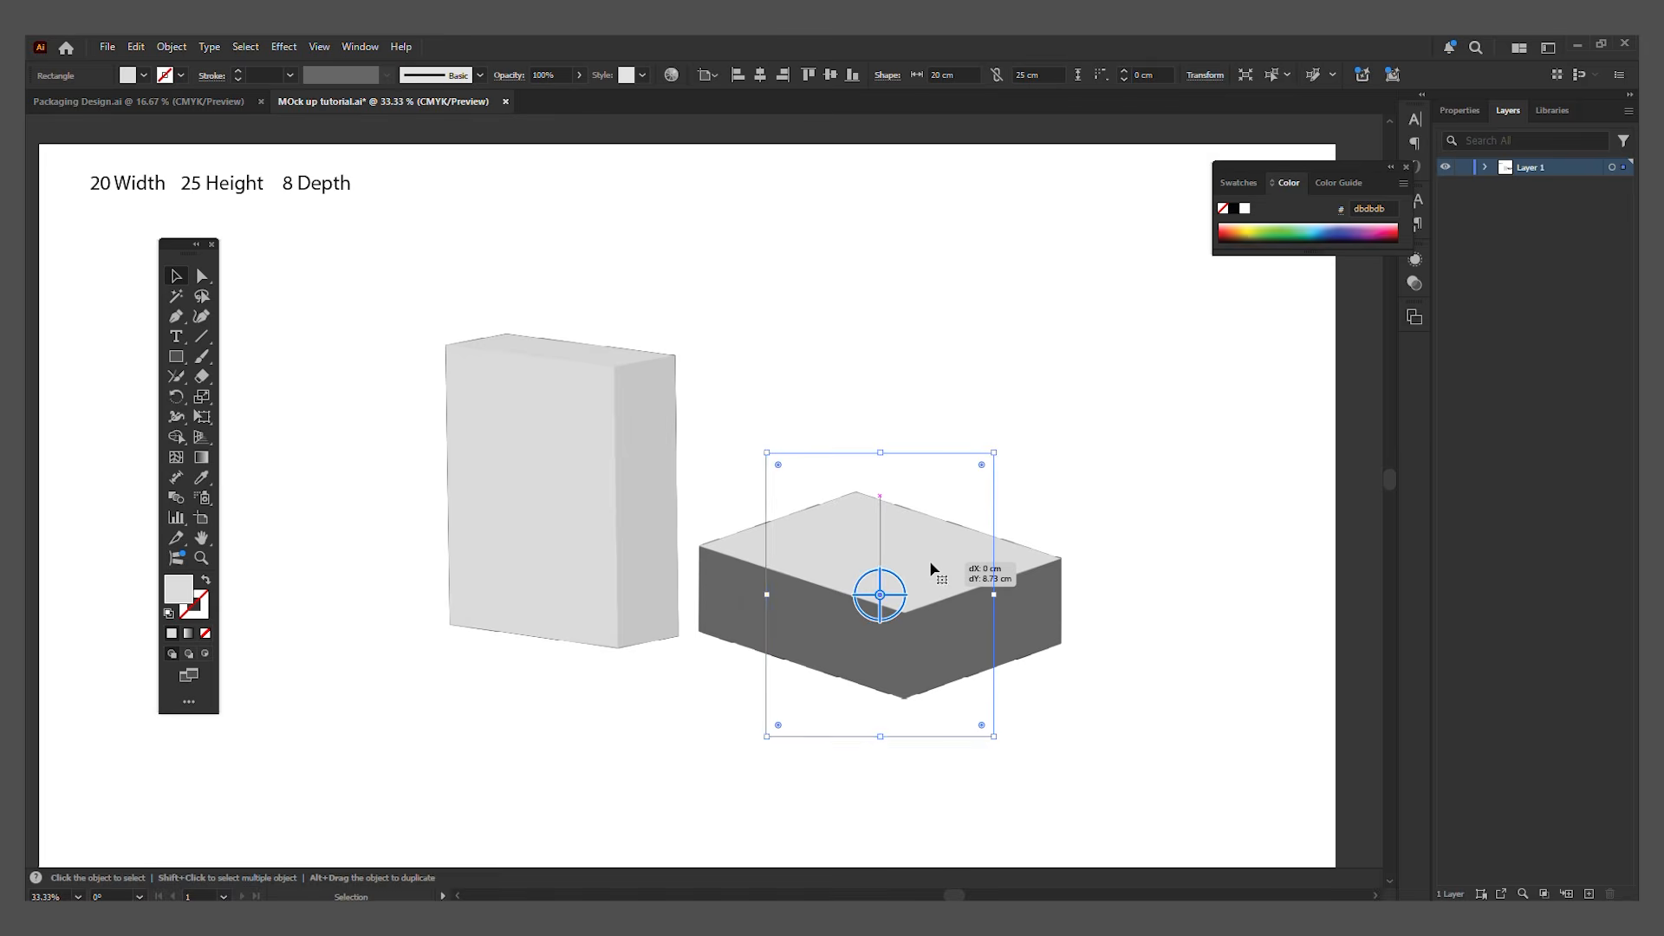
left_click(1170, 545)
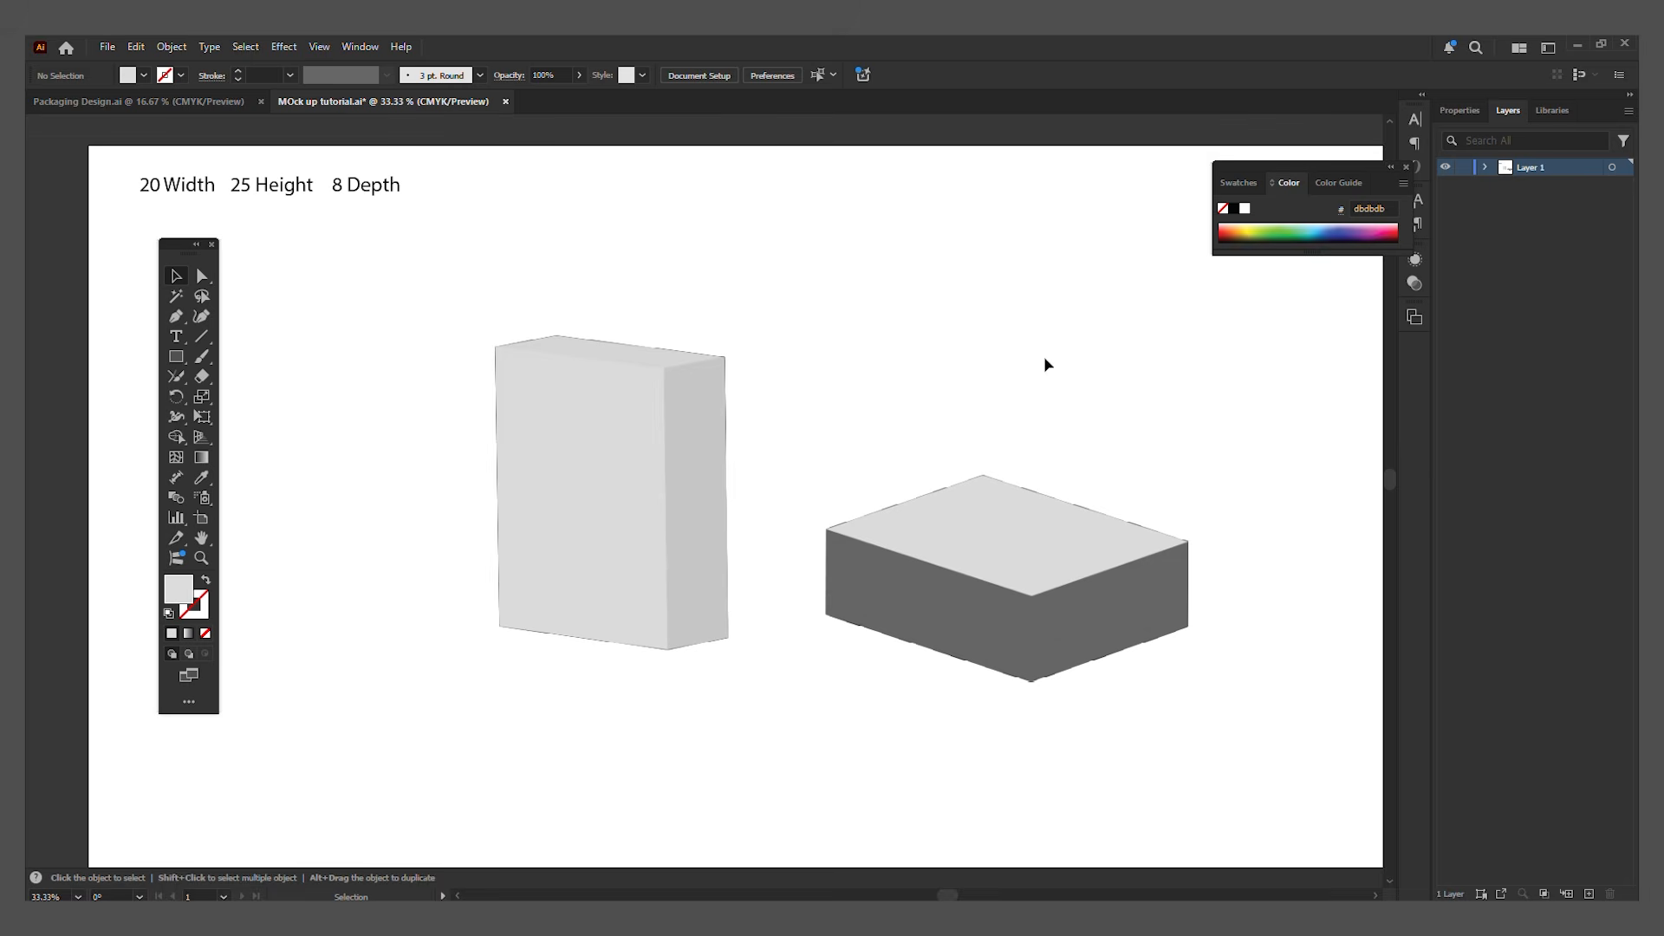
Step: Save the box document with the upright box selected, then switch to Photoshop and unlock the blank canvas's Background layer
left_click(683, 502)
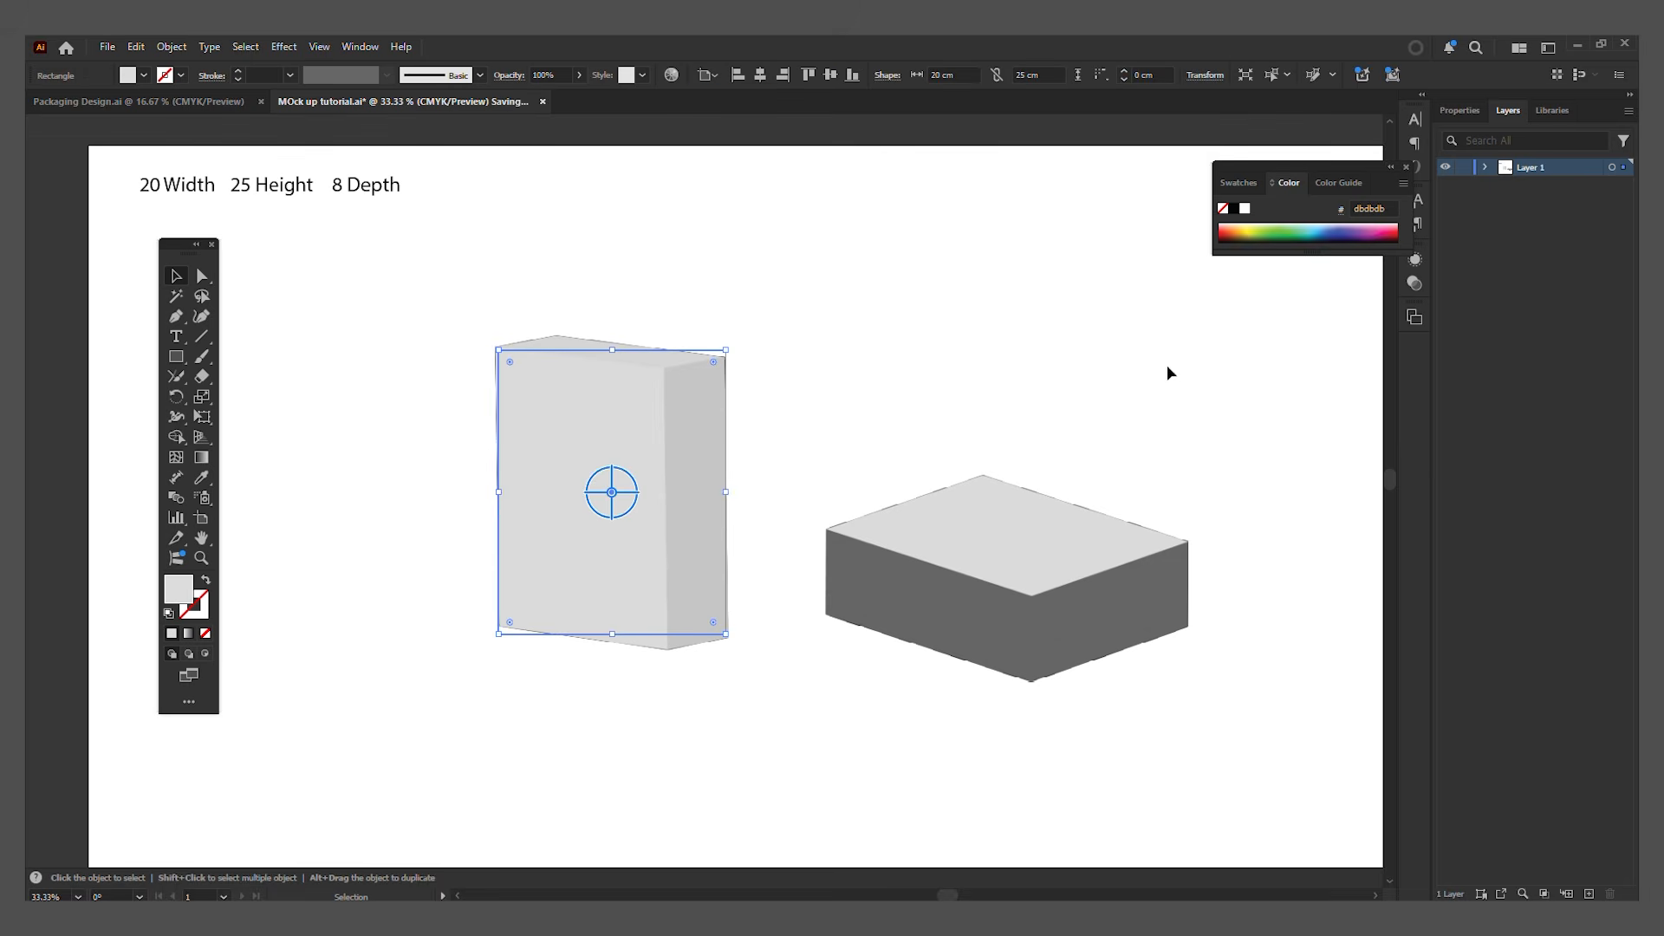
key("ctrl+s")
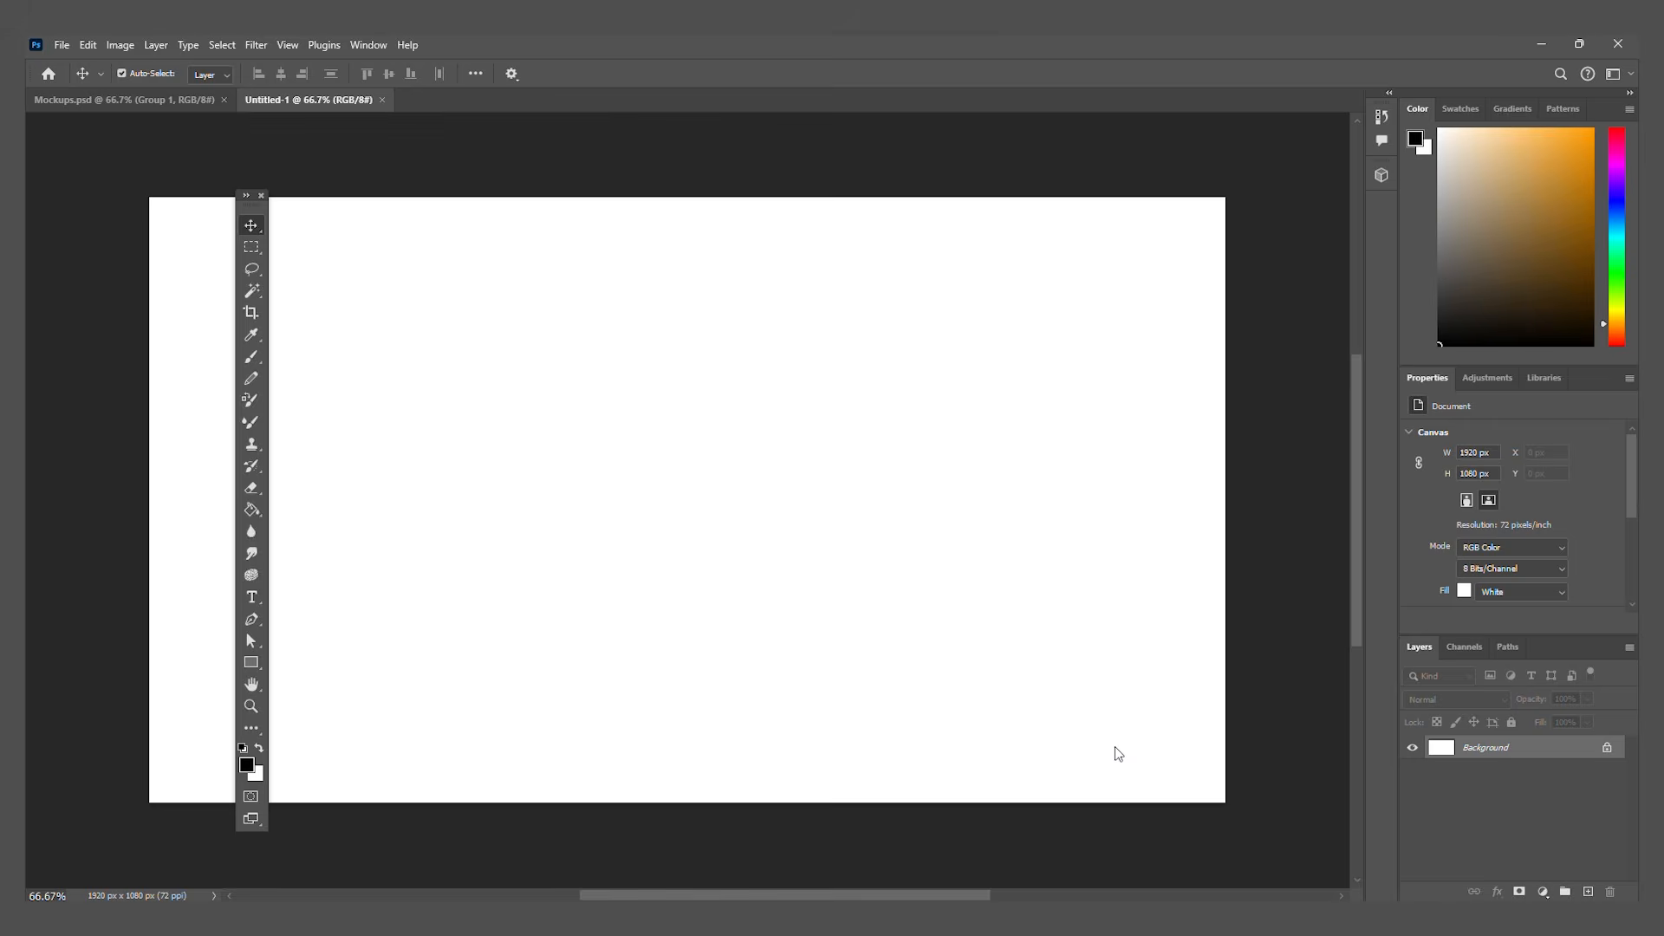
left_click(1609, 749)
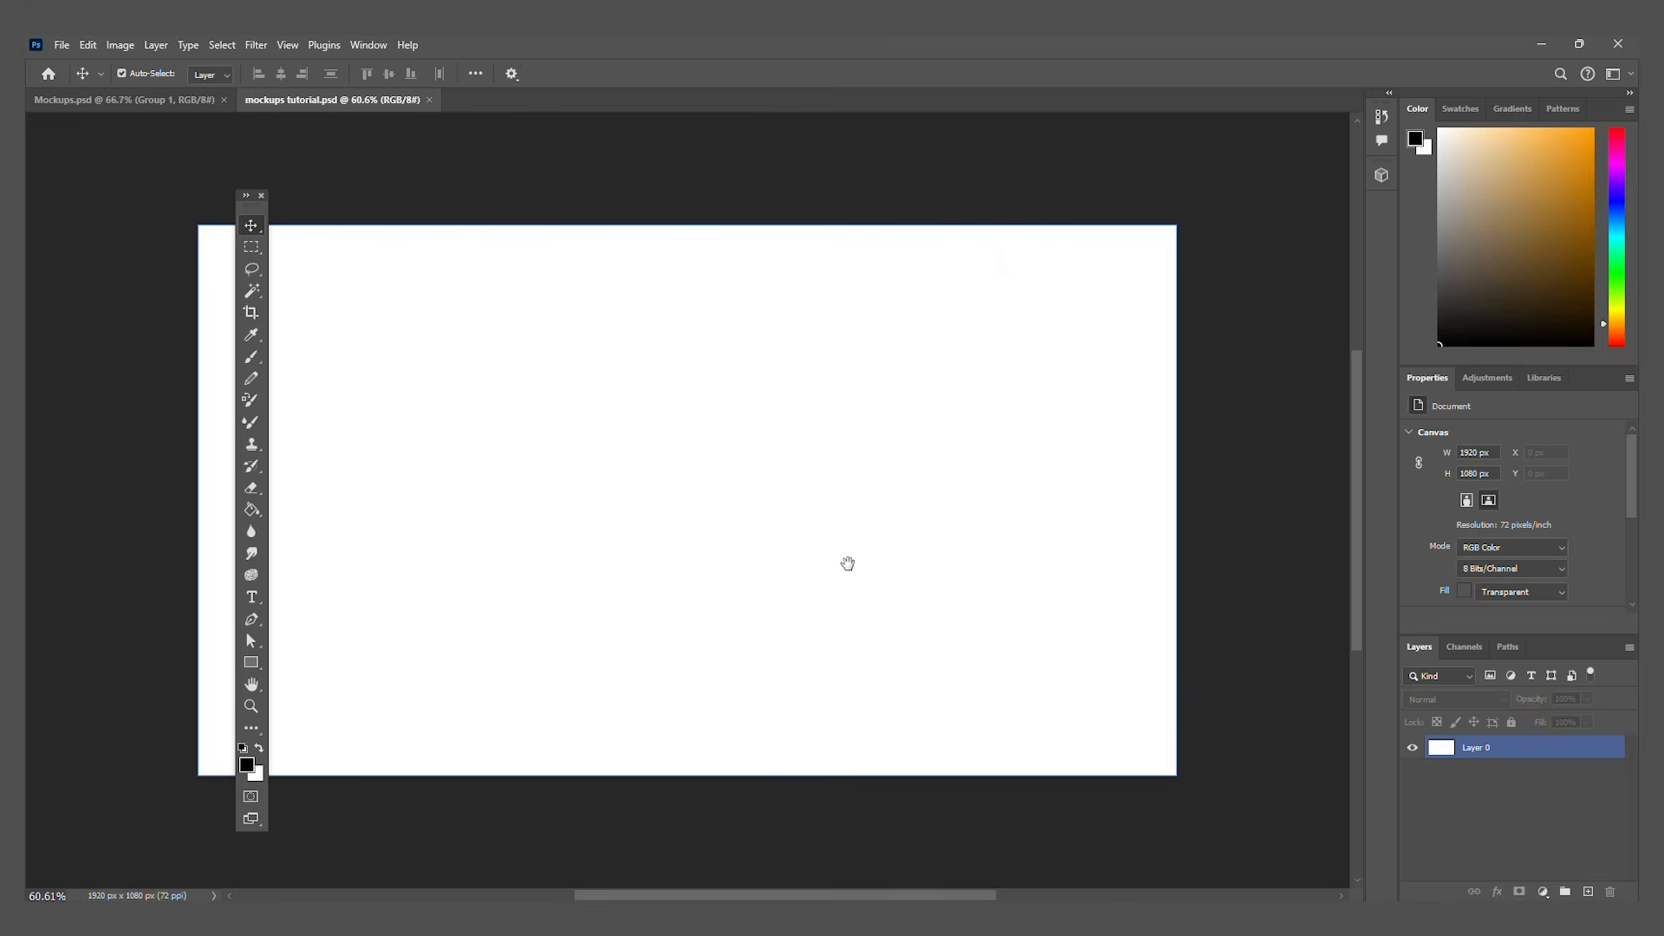
left_click_drag(847, 563, 892, 554)
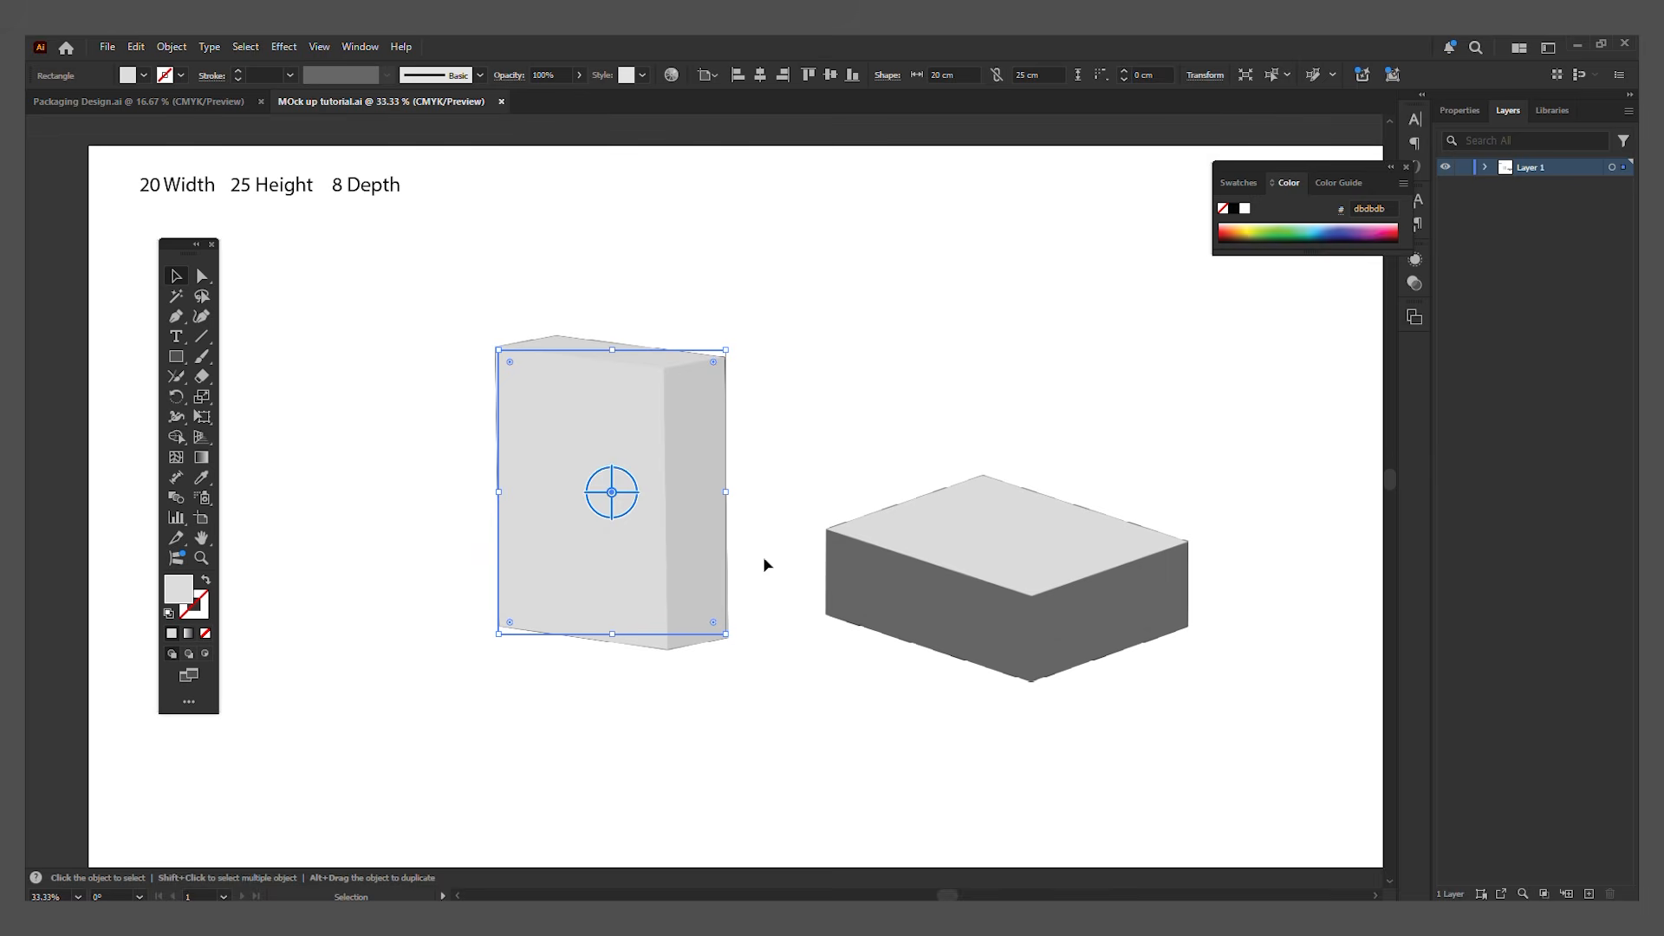
Step: Copy the upright 3D box from Illustrator and paste it as pixels into mockups tutorial.psd in Photoshop
left_click(764, 565)
left_click(668, 524)
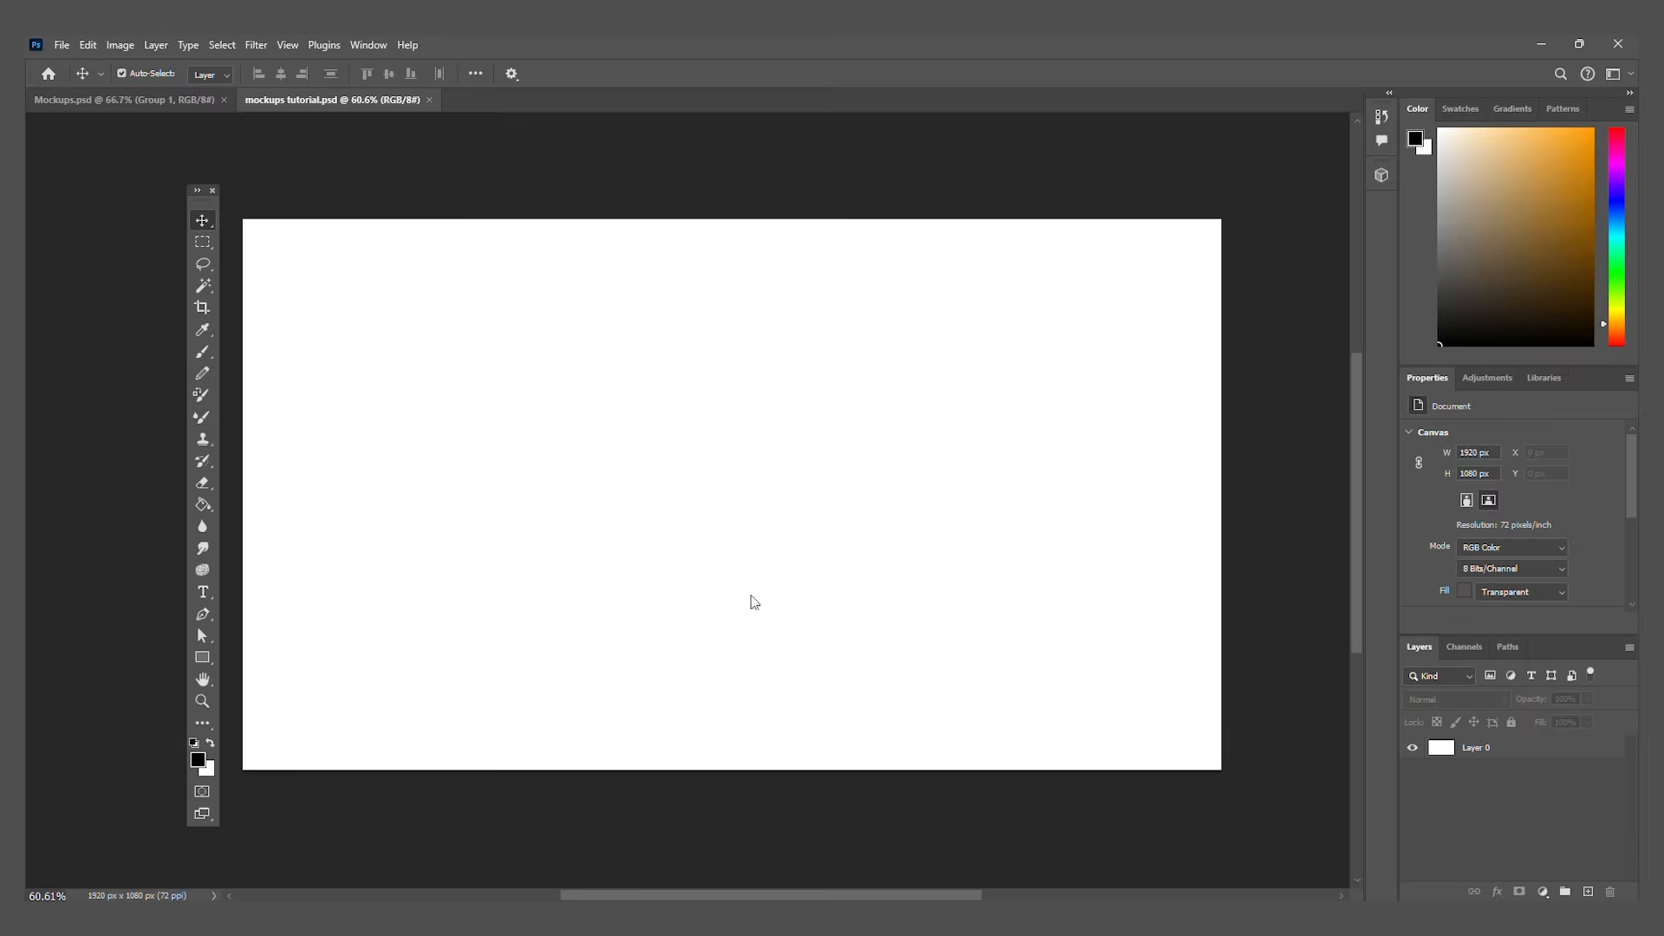
left_click(749, 589)
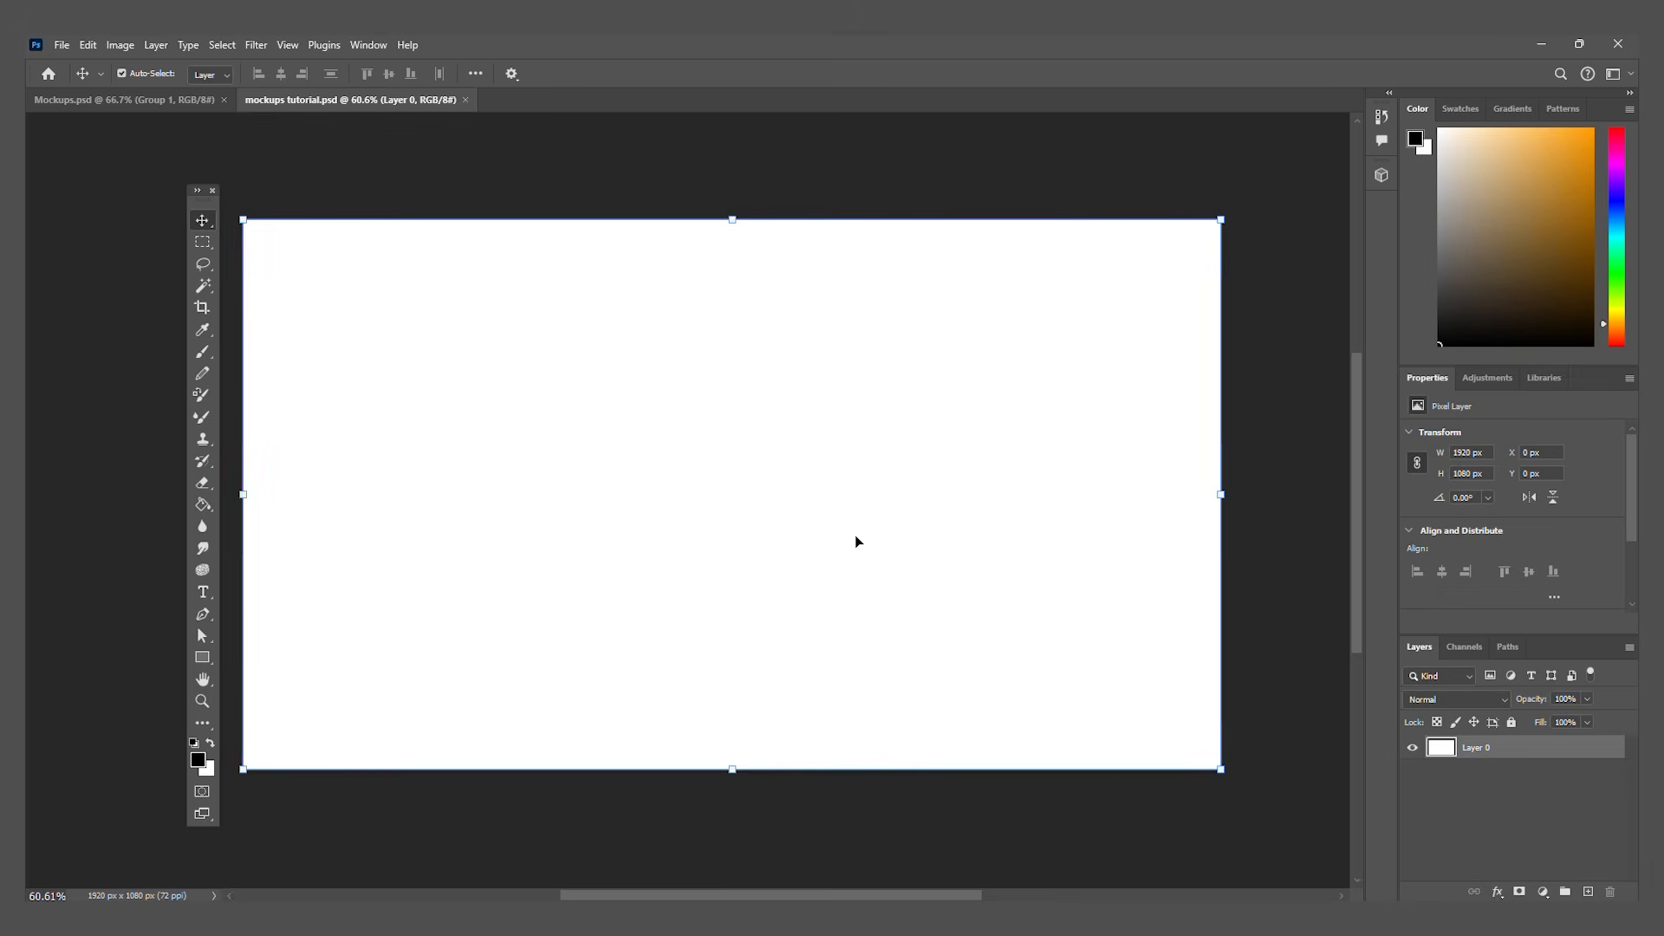
key("ctrl+v")
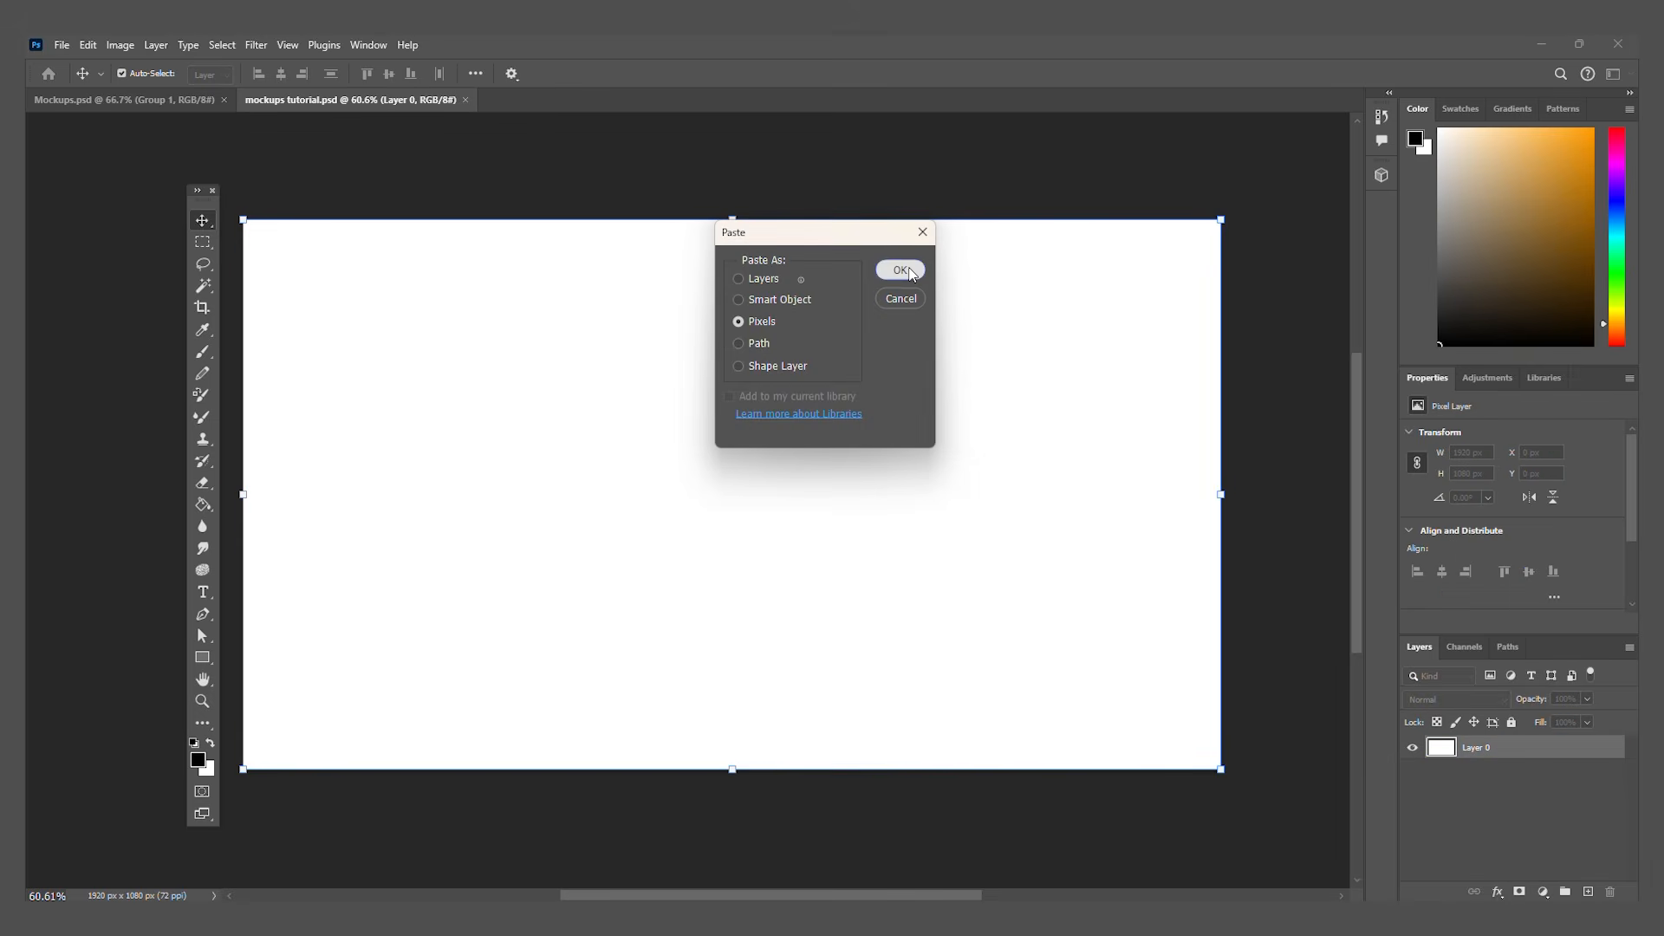
left_click(884, 274)
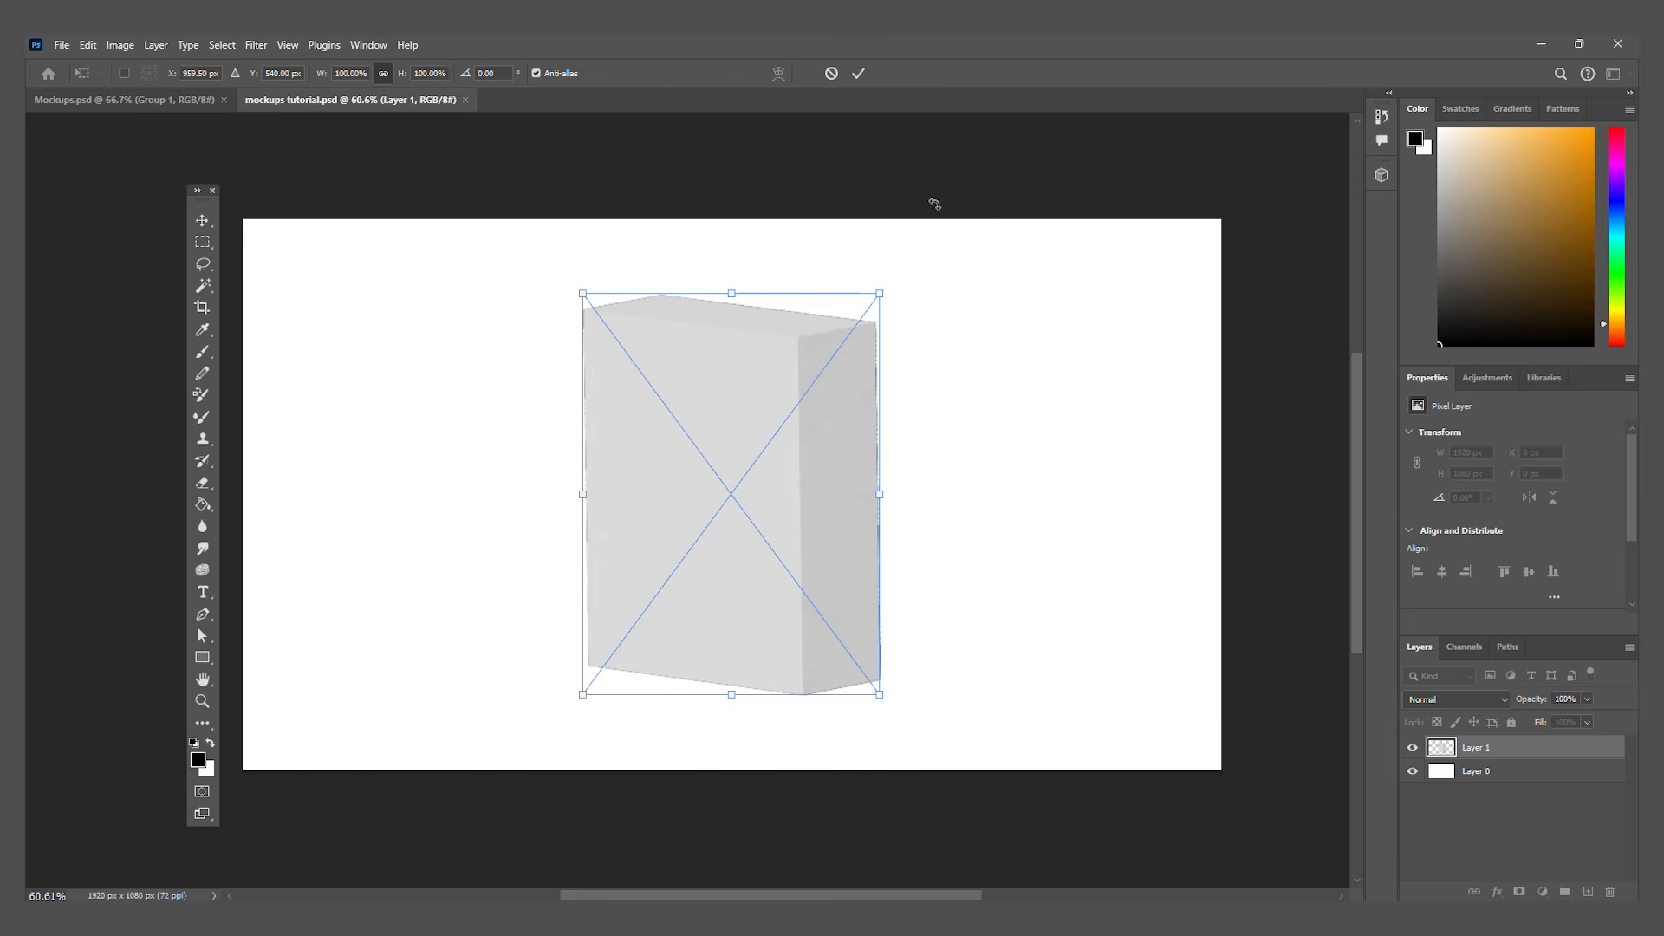
left_click(158, 646)
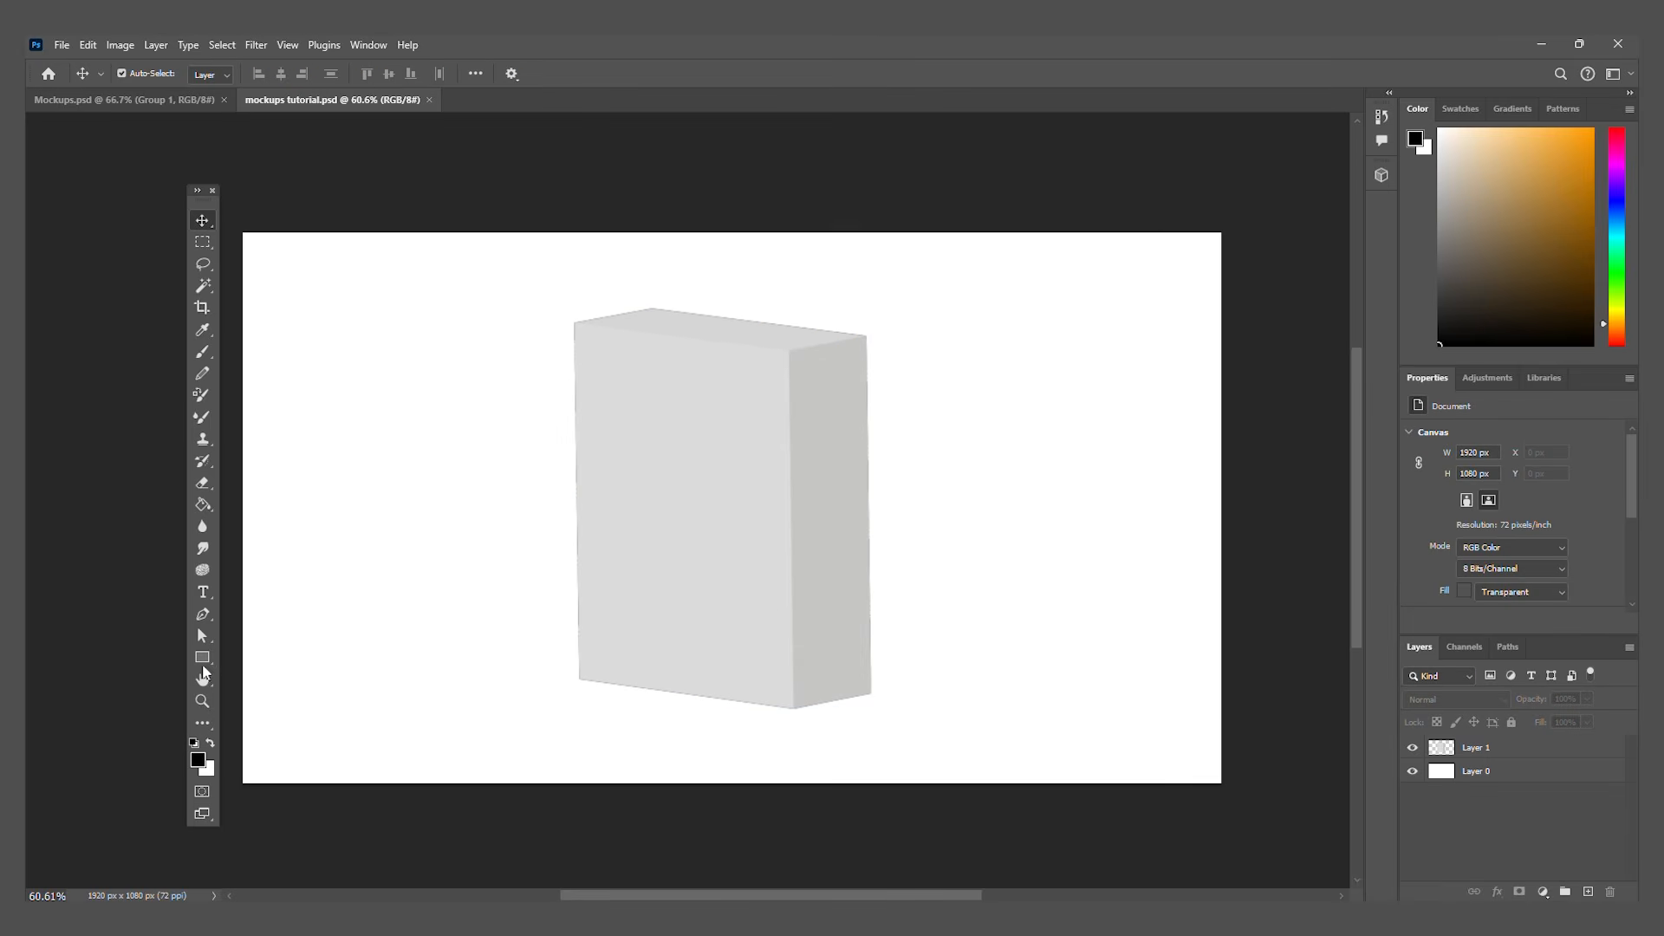
Step: Create a black rectangle 20 px wide and 25 px high with the Rectangle tool
left_click(201, 661)
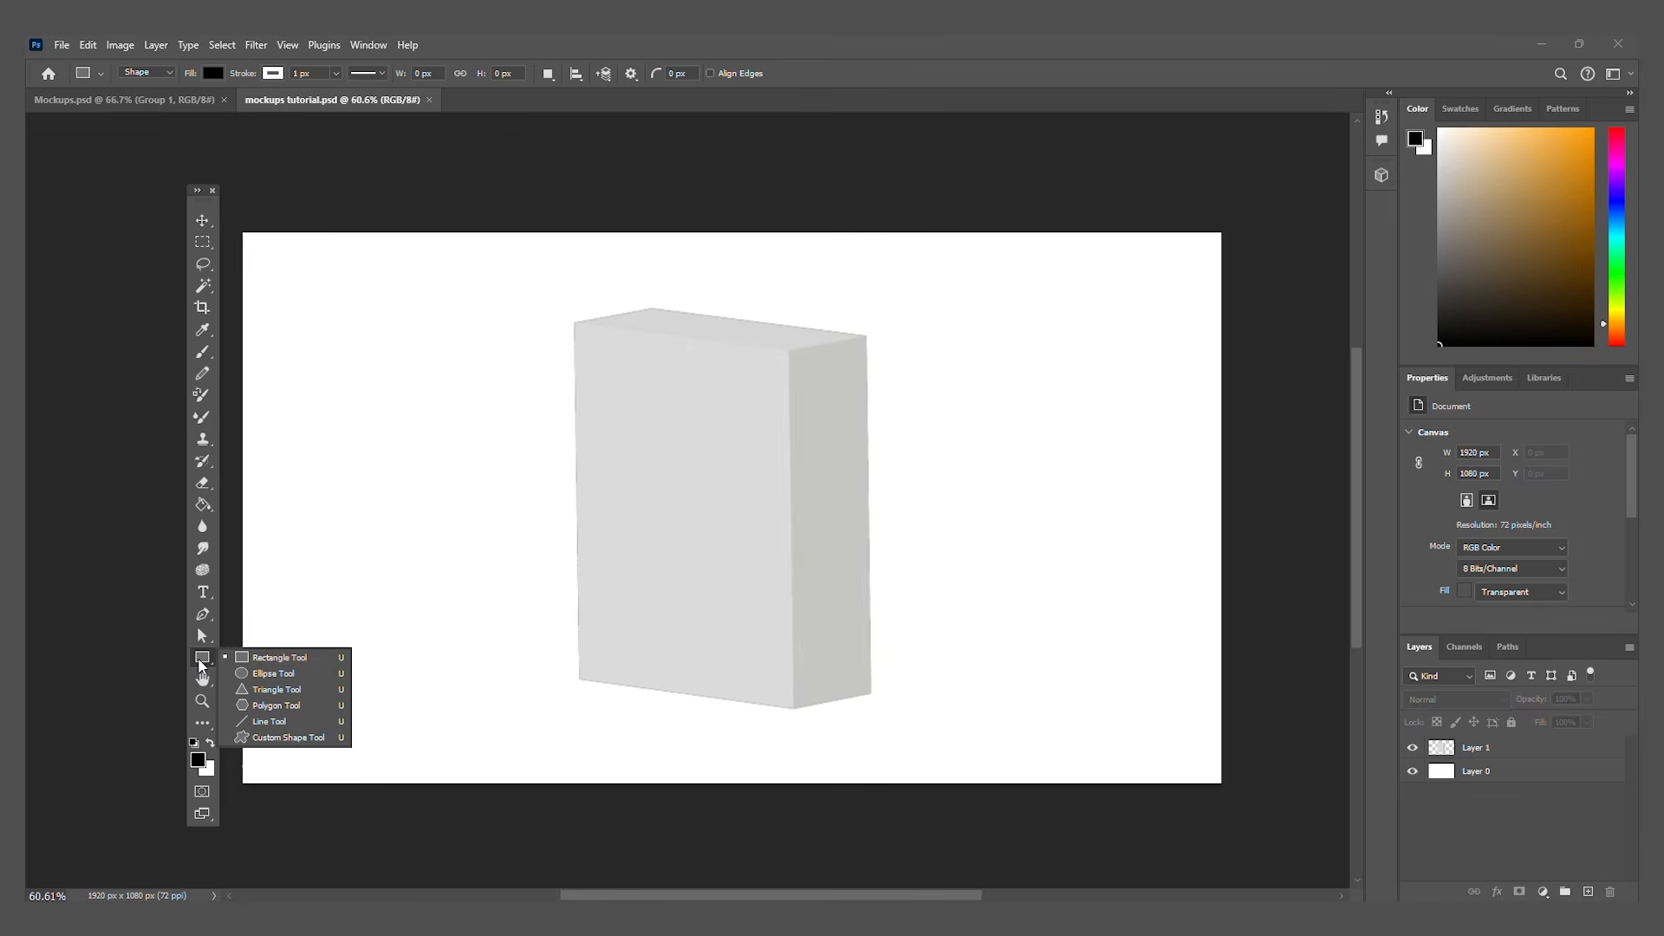
left_click(264, 659)
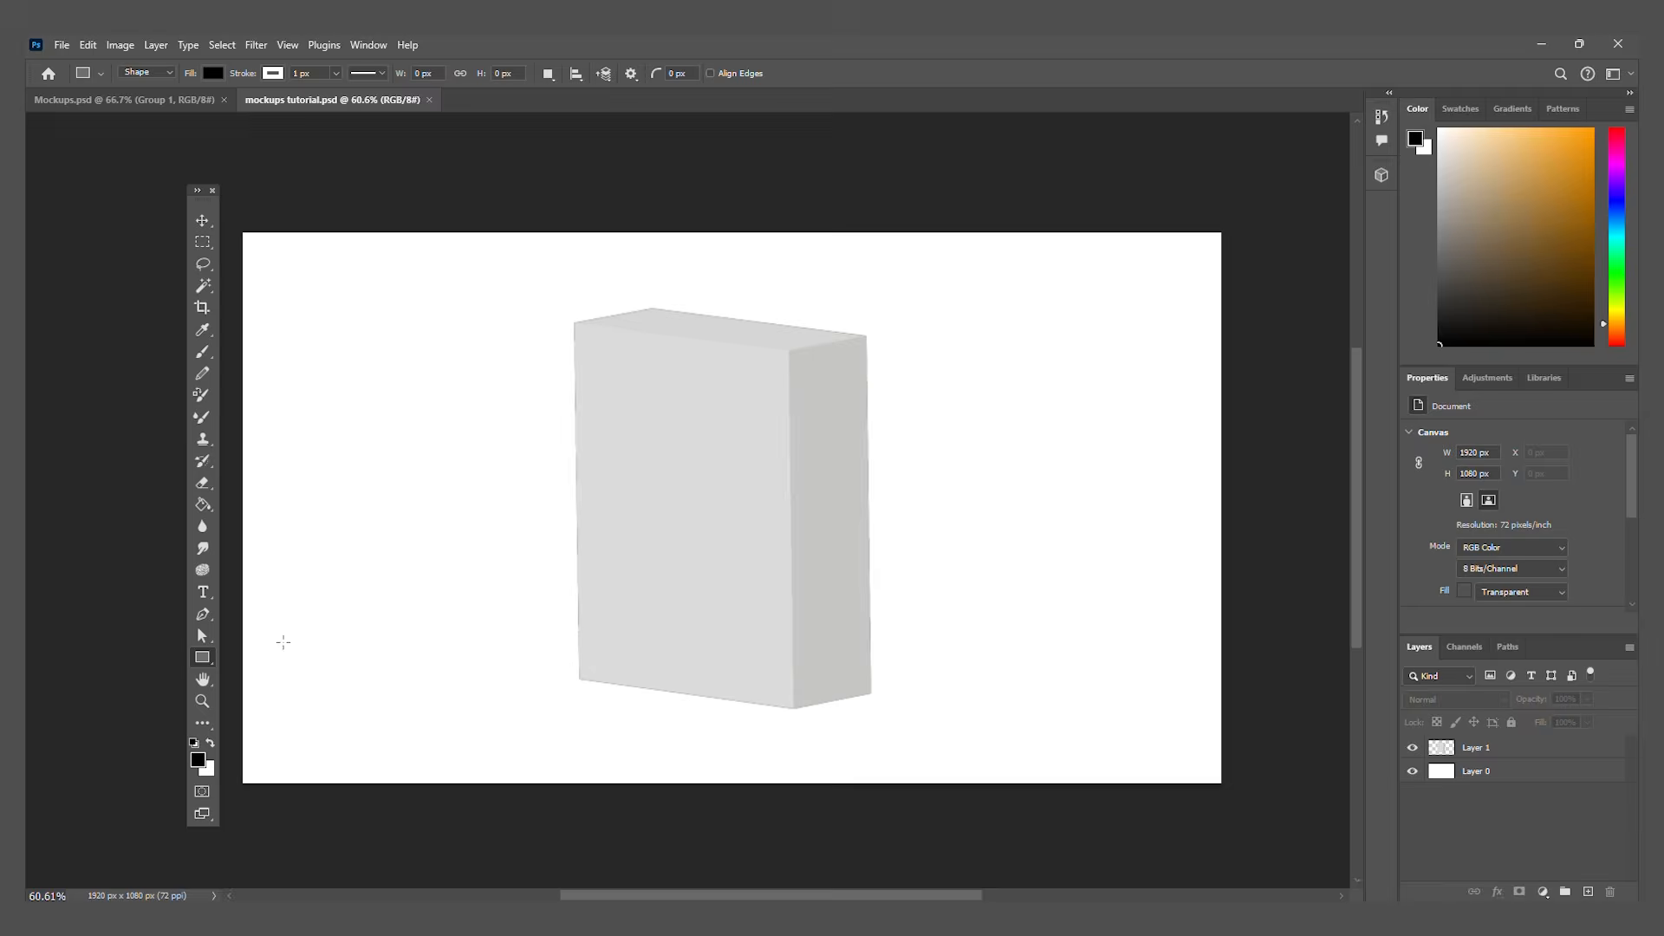
left_click(473, 465)
left_click_drag(820, 245, 892, 296)
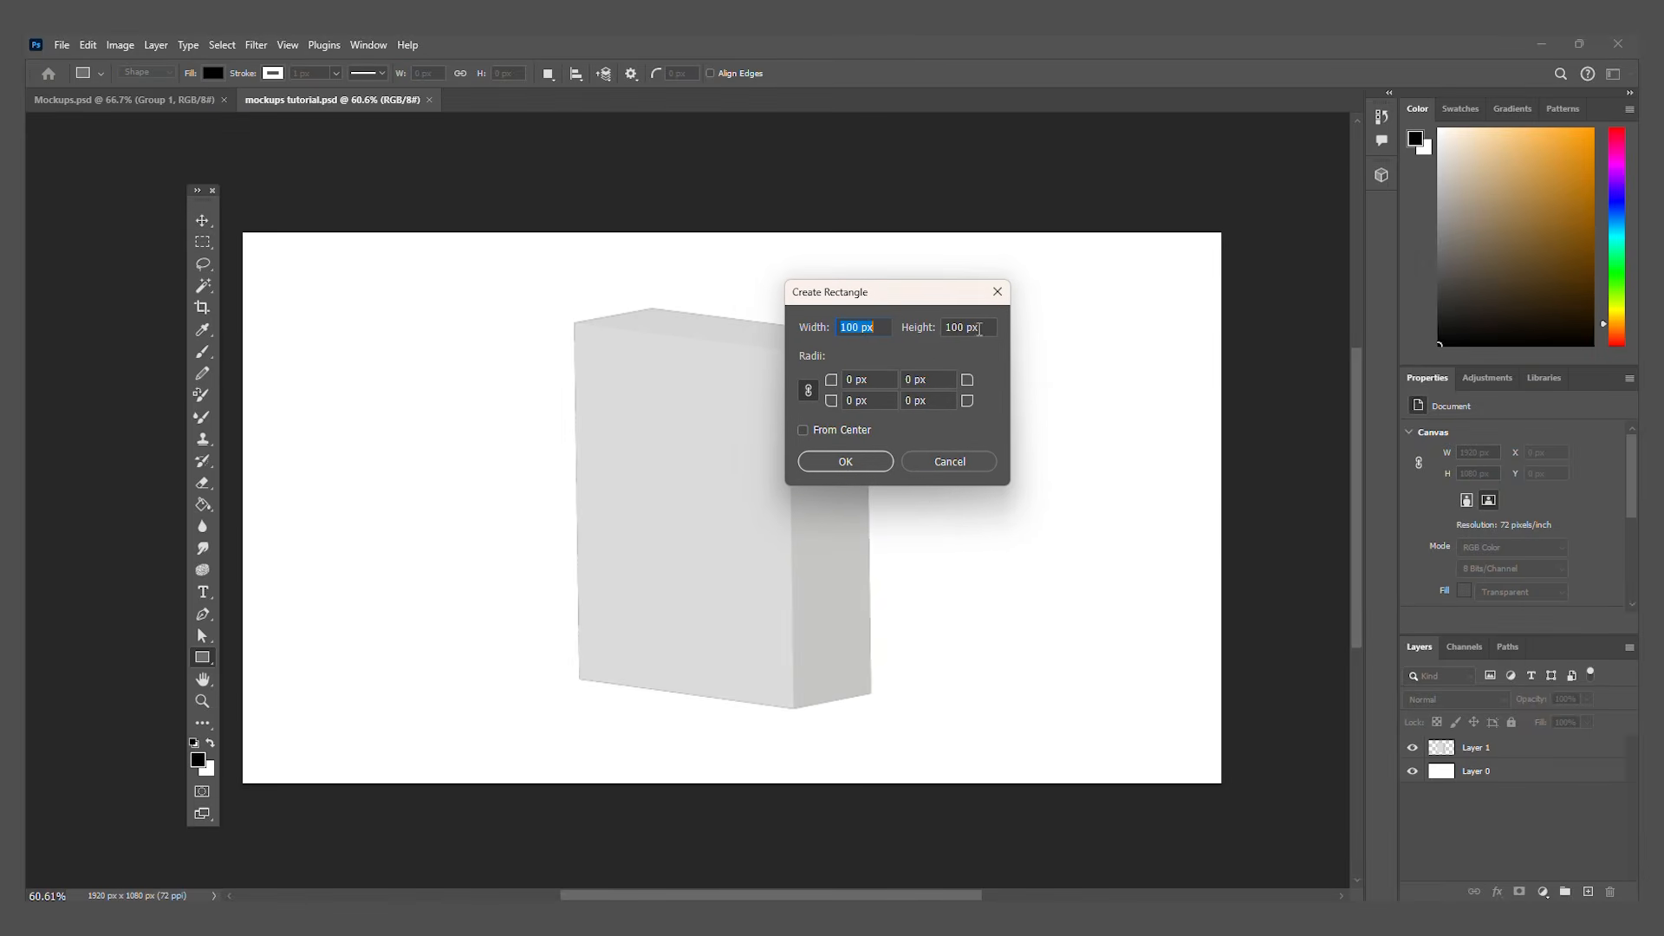
left_click(888, 919)
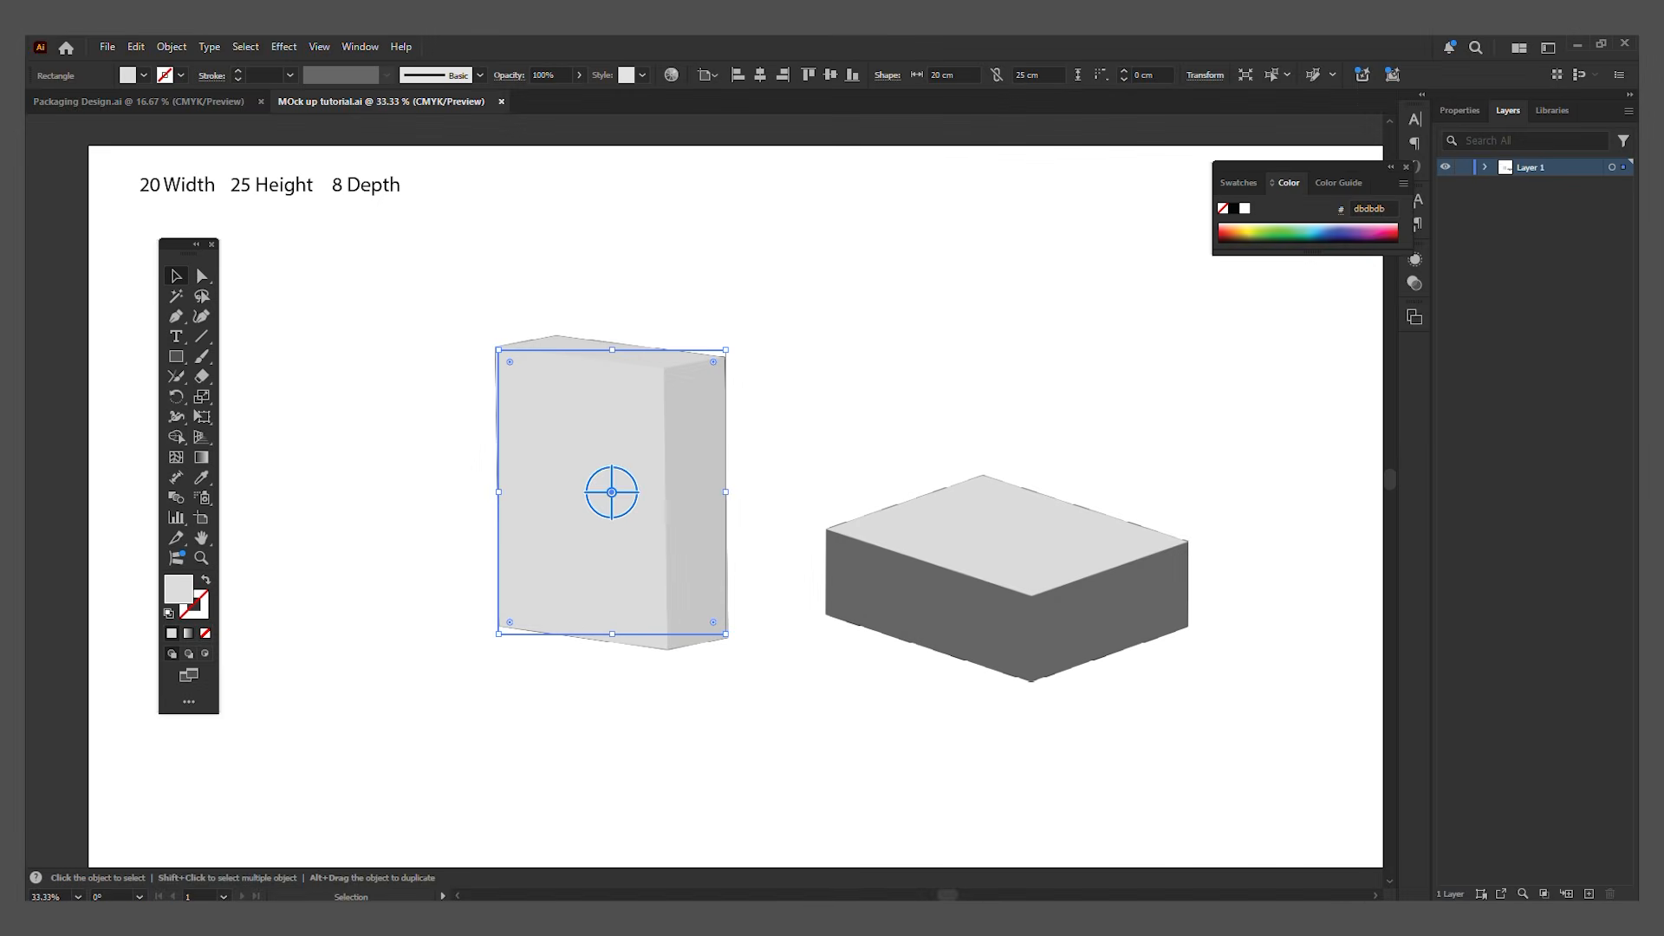
left_click(923, 919)
left_click(876, 331)
type("20")
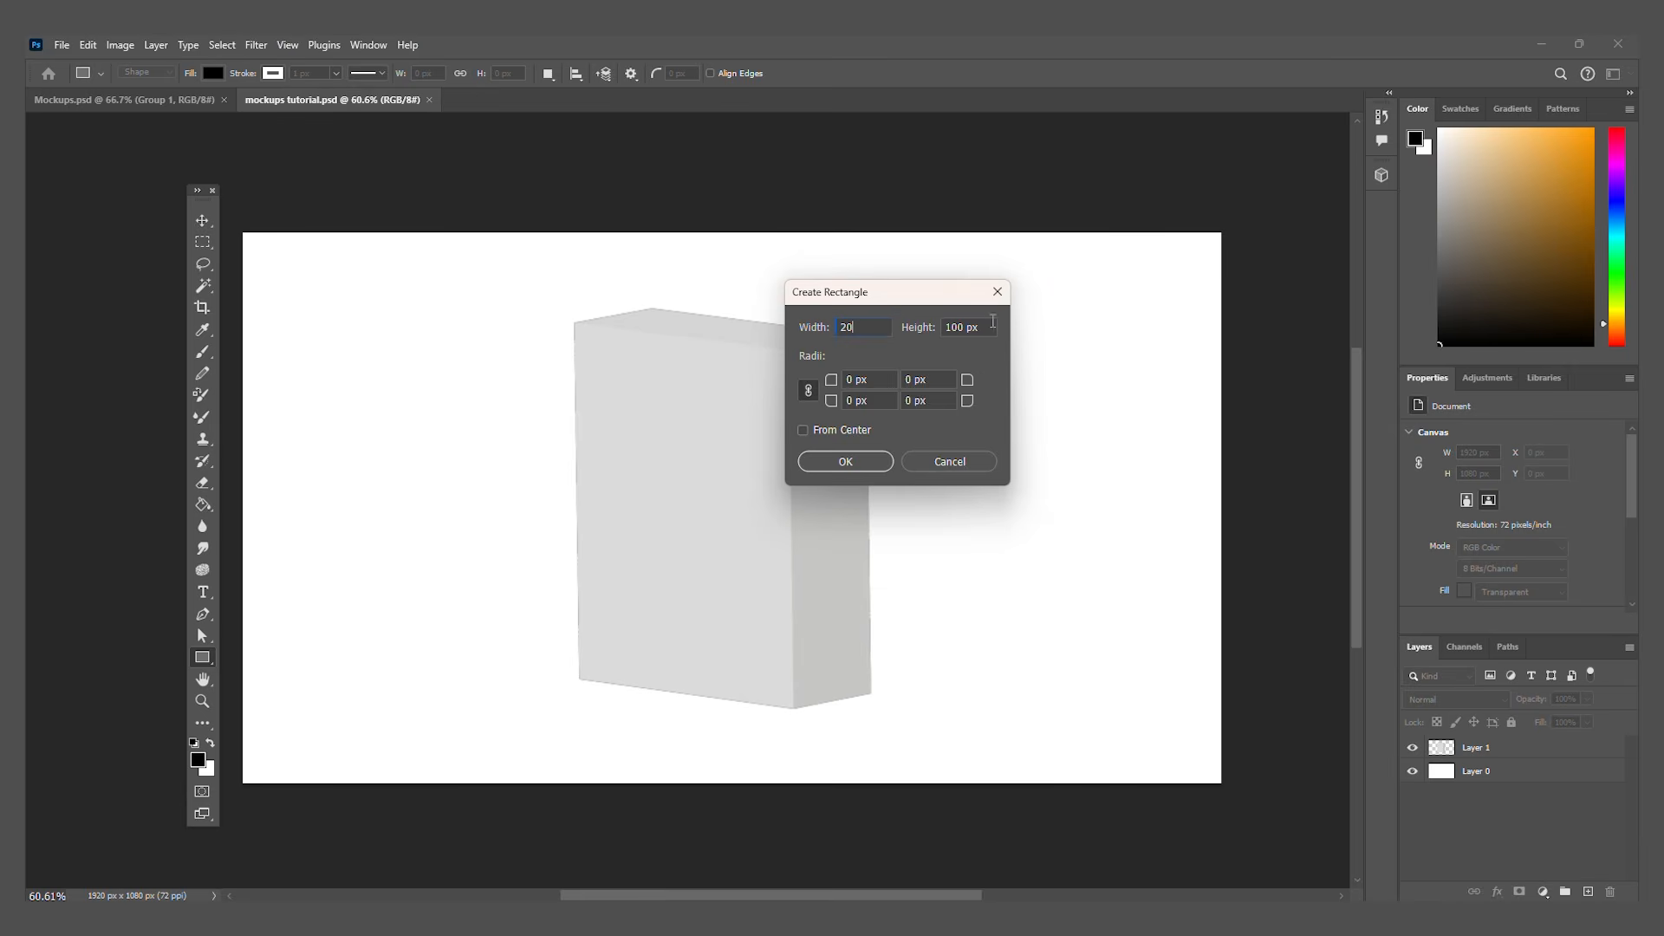
left_click(988, 333)
type("25")
left_click(962, 324)
left_click(867, 465)
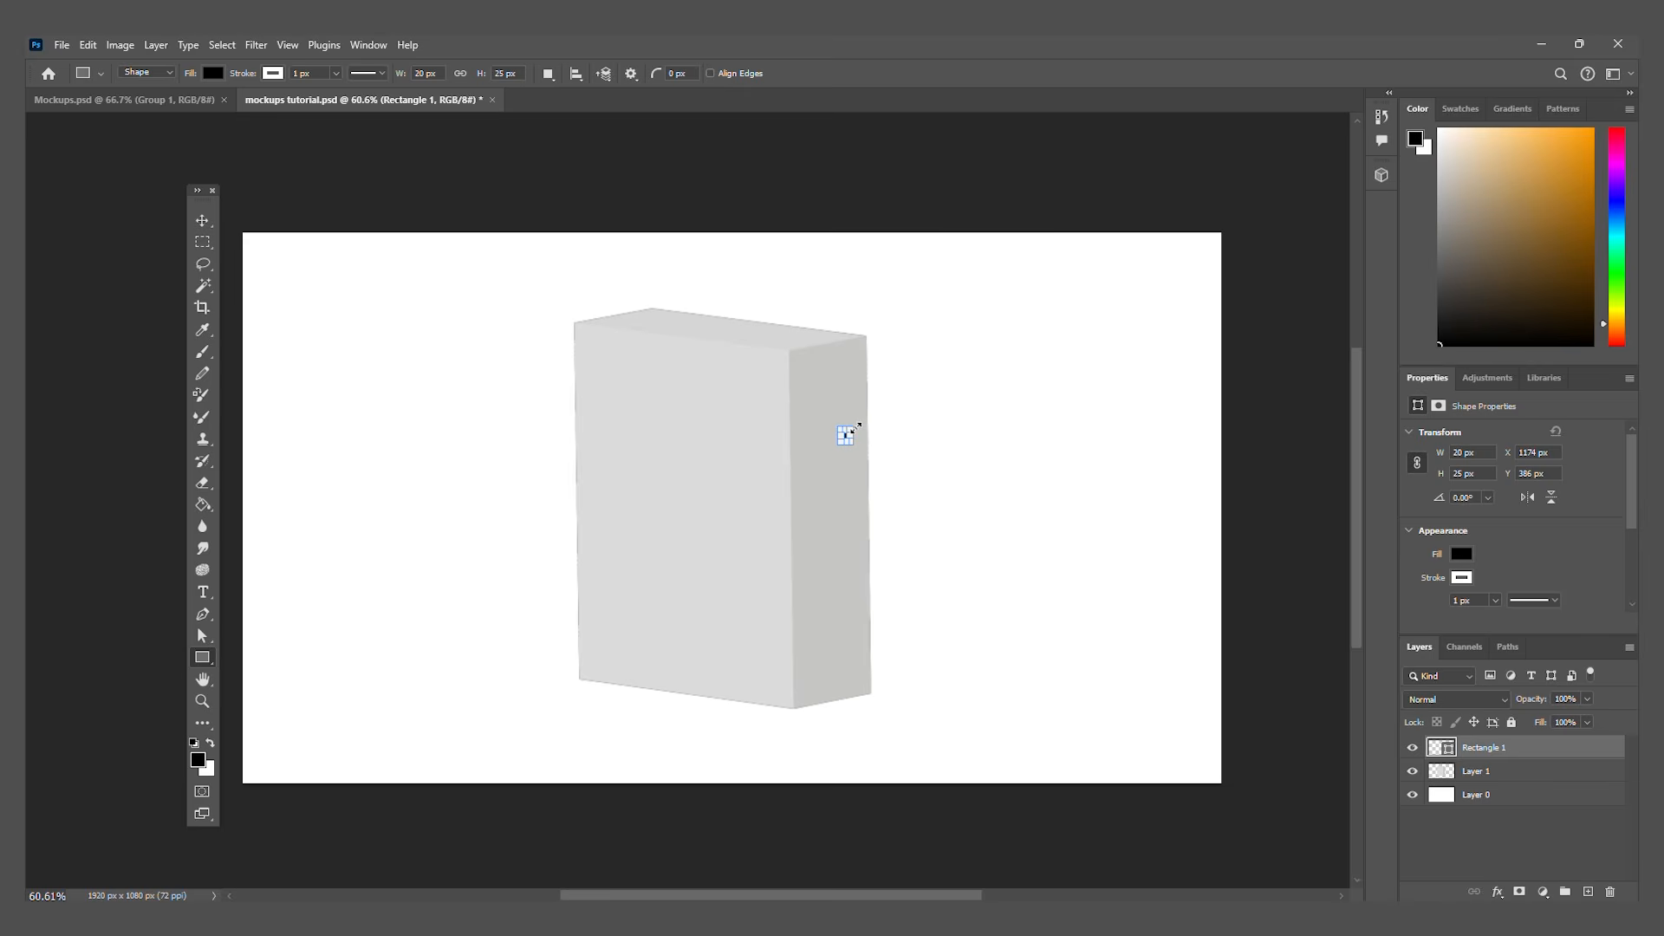
Step: Enlarge the rectangle proportionally to about 698 × 872 px at the canvas's left side and hide its layer
left_click_drag(856, 428, 1016, 309)
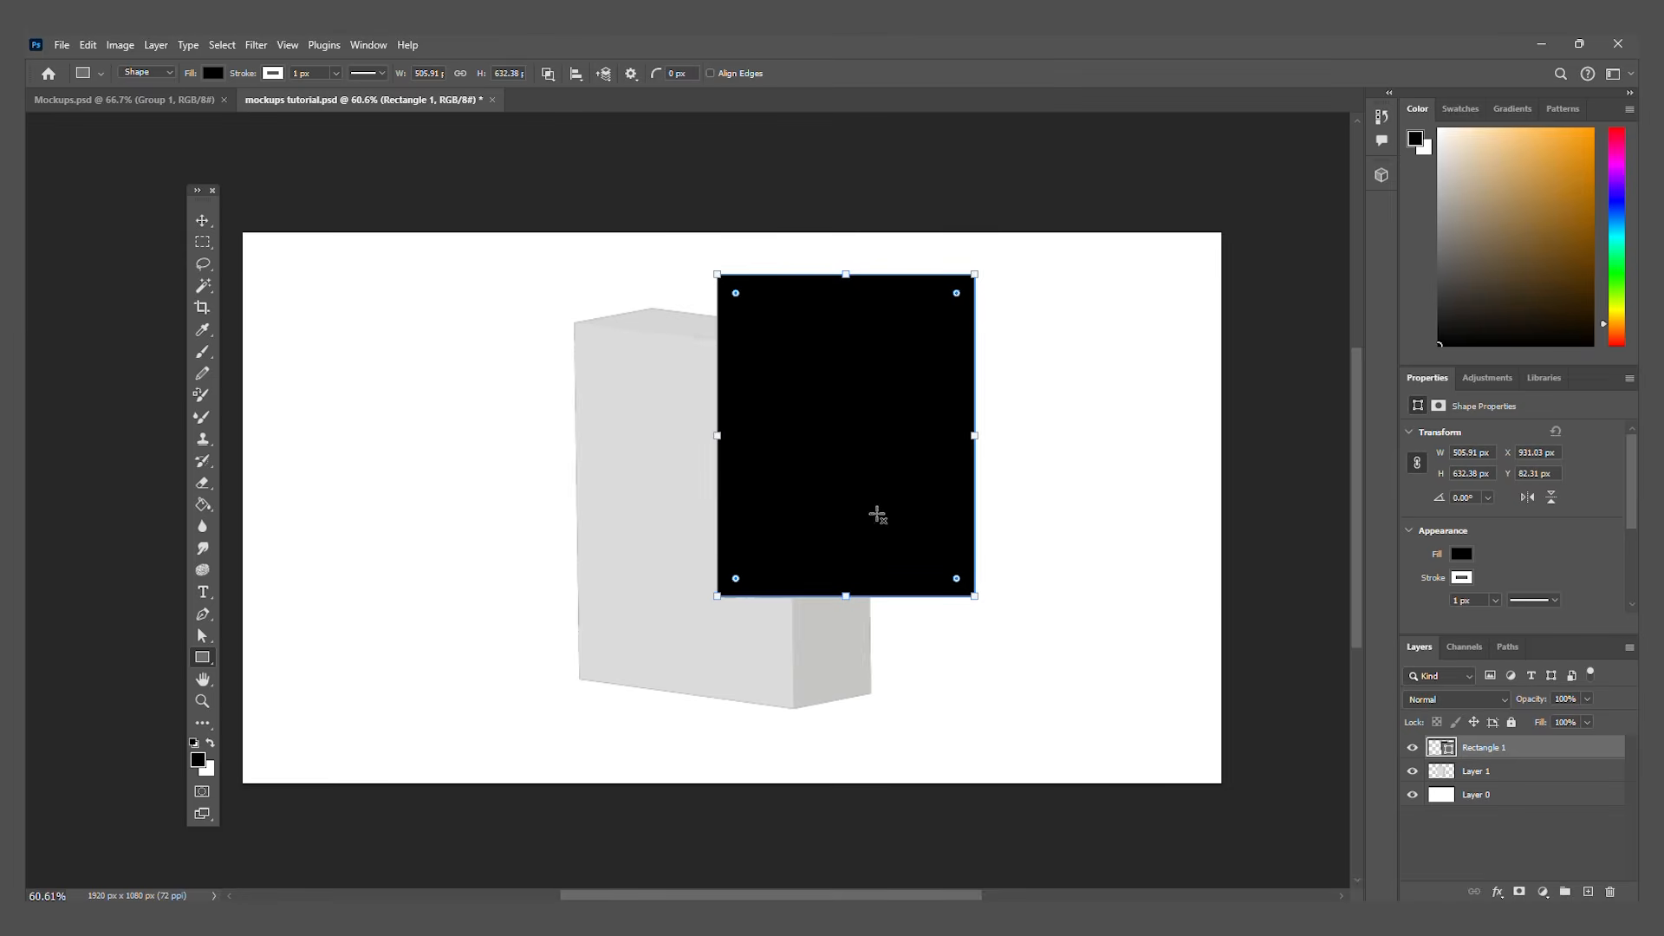
left_click(204, 222)
left_click_drag(975, 274, 1073, 152)
left_click_drag(981, 381, 535, 511)
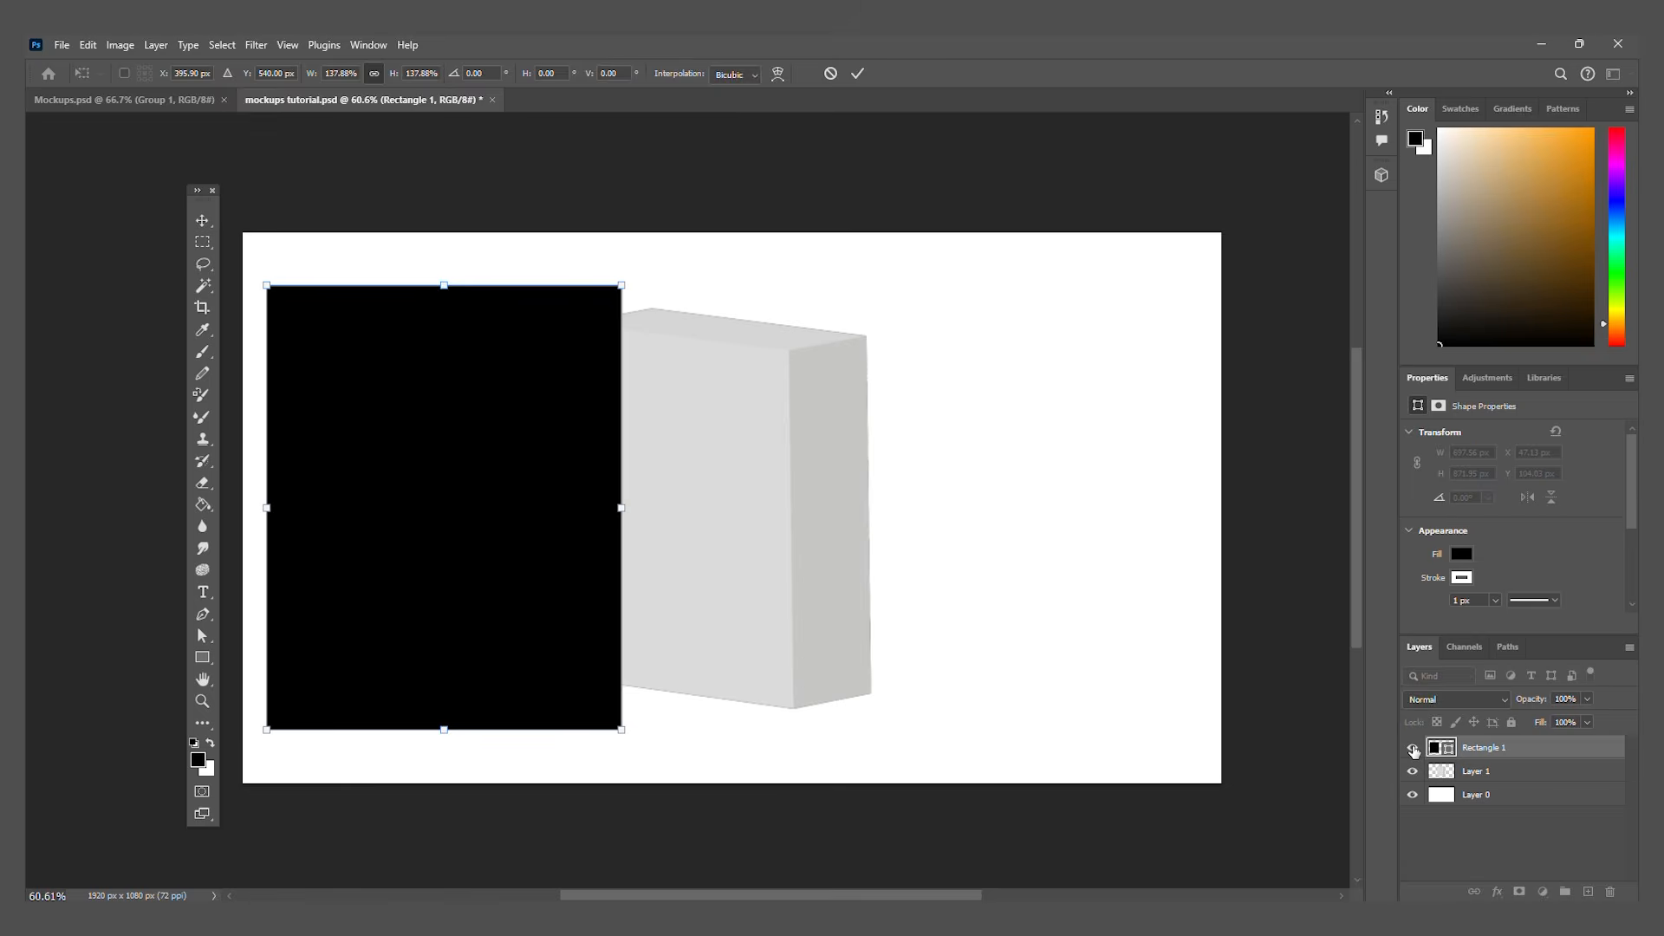
left_click(1414, 751)
left_click(772, 479)
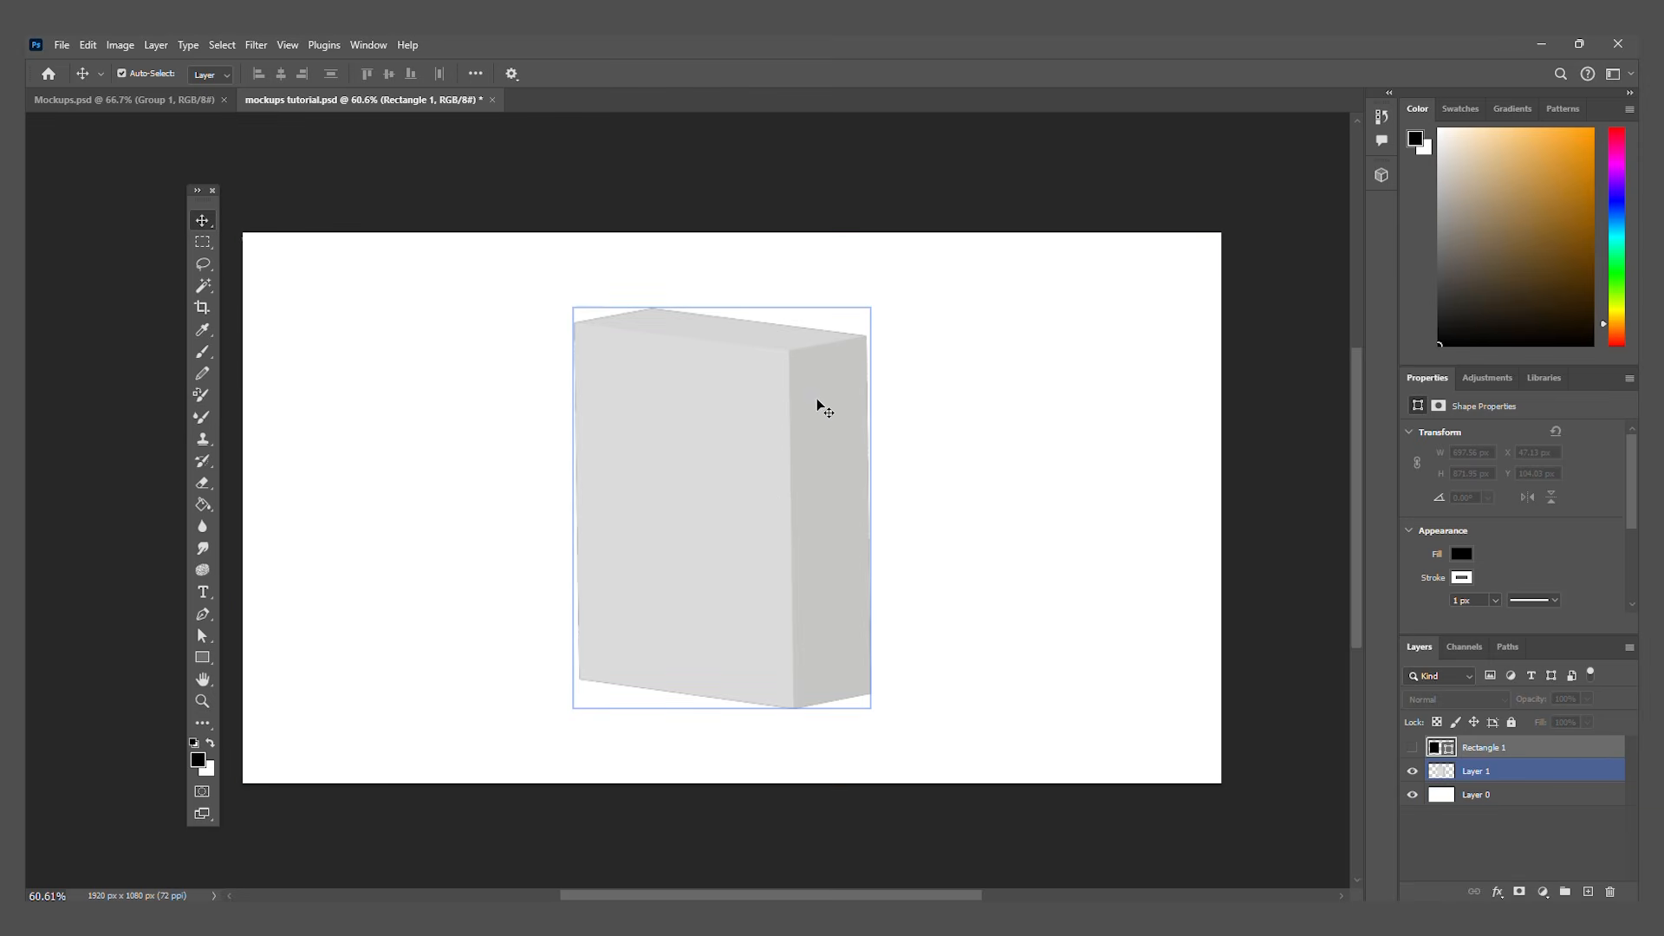
left_click(268, 340)
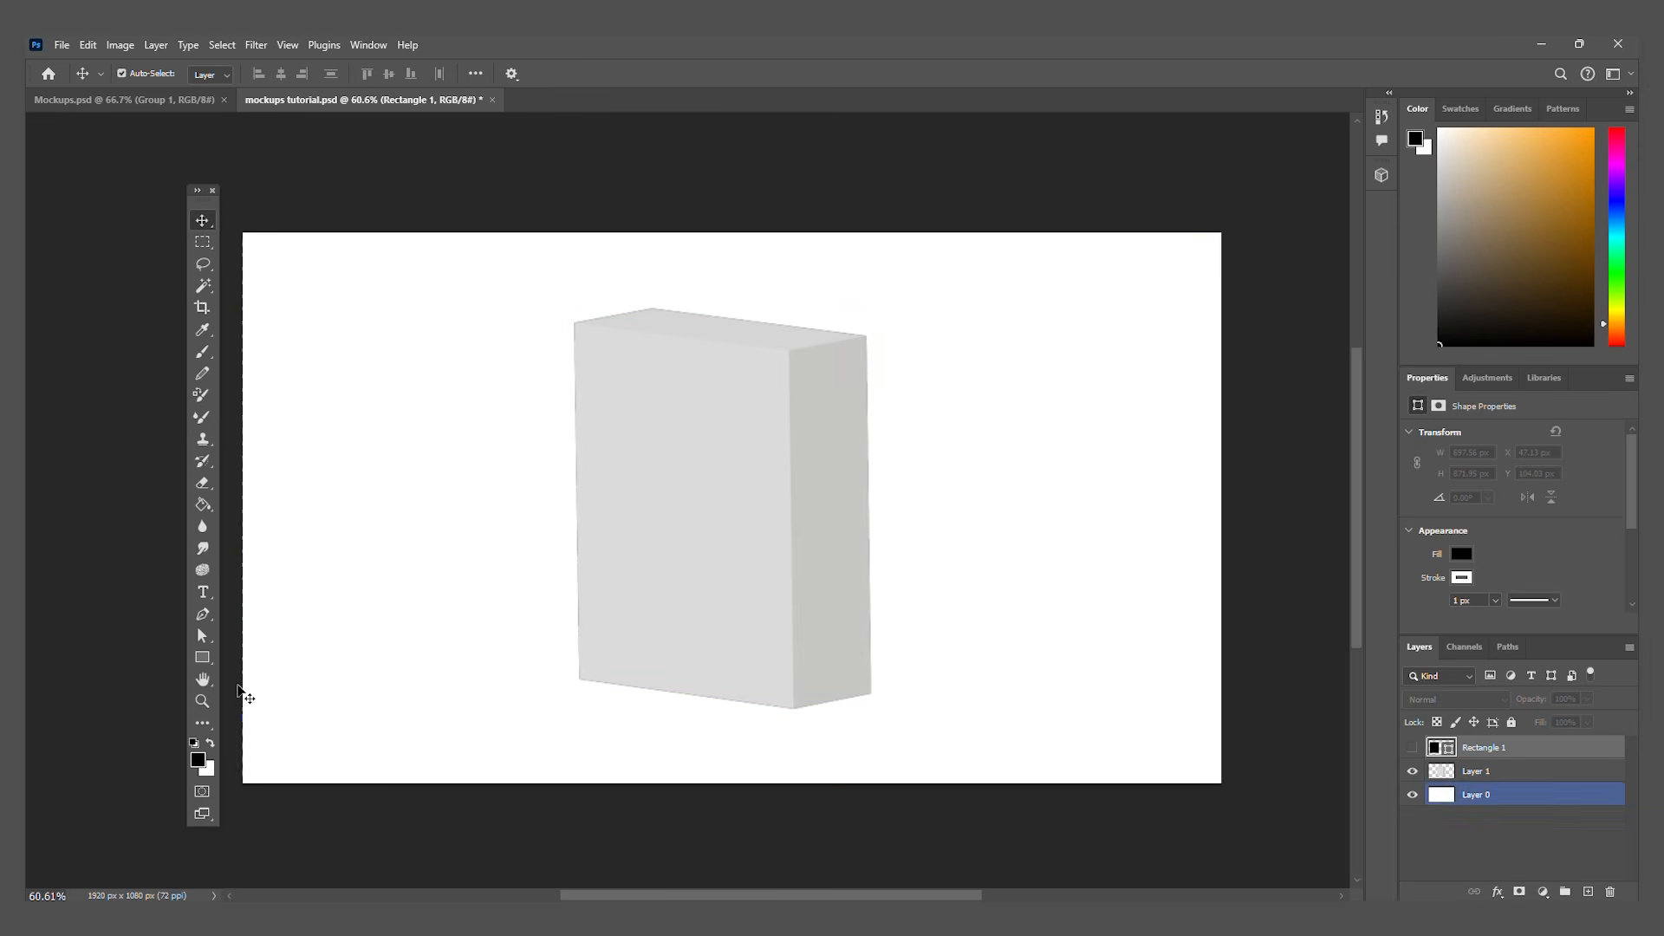
left_click(241, 691)
Step: Add an 8 × 25 px rectangle scaled up proportionally to about 300 × 939 px right of the box, and hide its layer
left_click(201, 658)
left_click(982, 483)
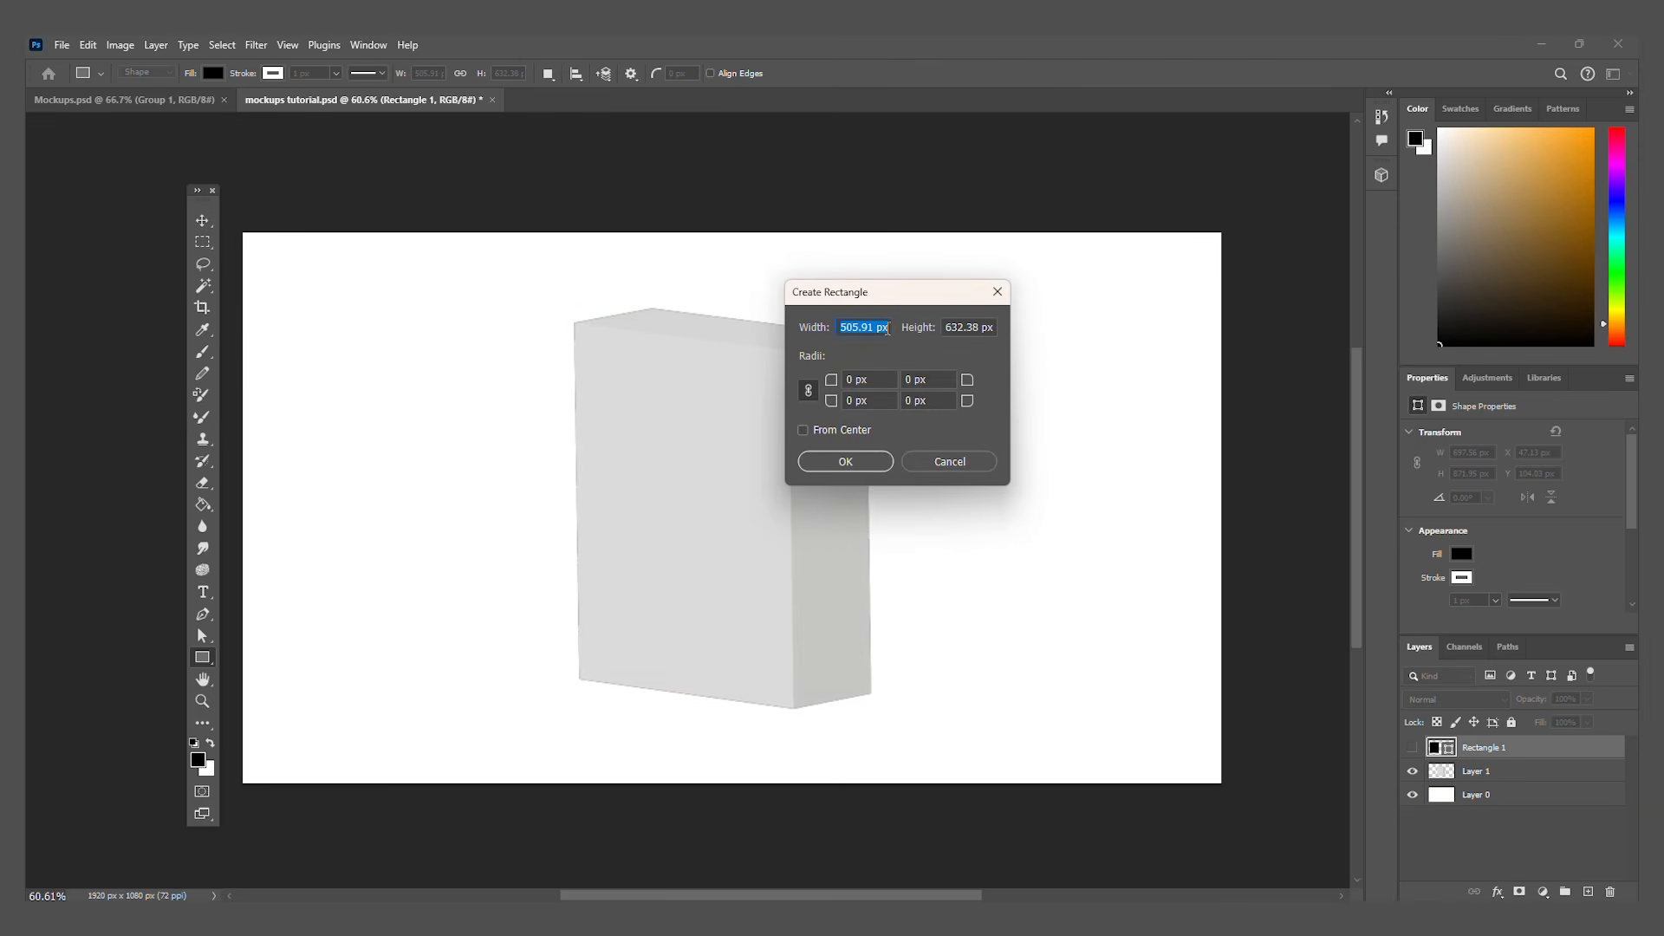
left_click(981, 327)
double_click(982, 328)
type("25")
double_click(849, 327)
type("8")
left_click(853, 460)
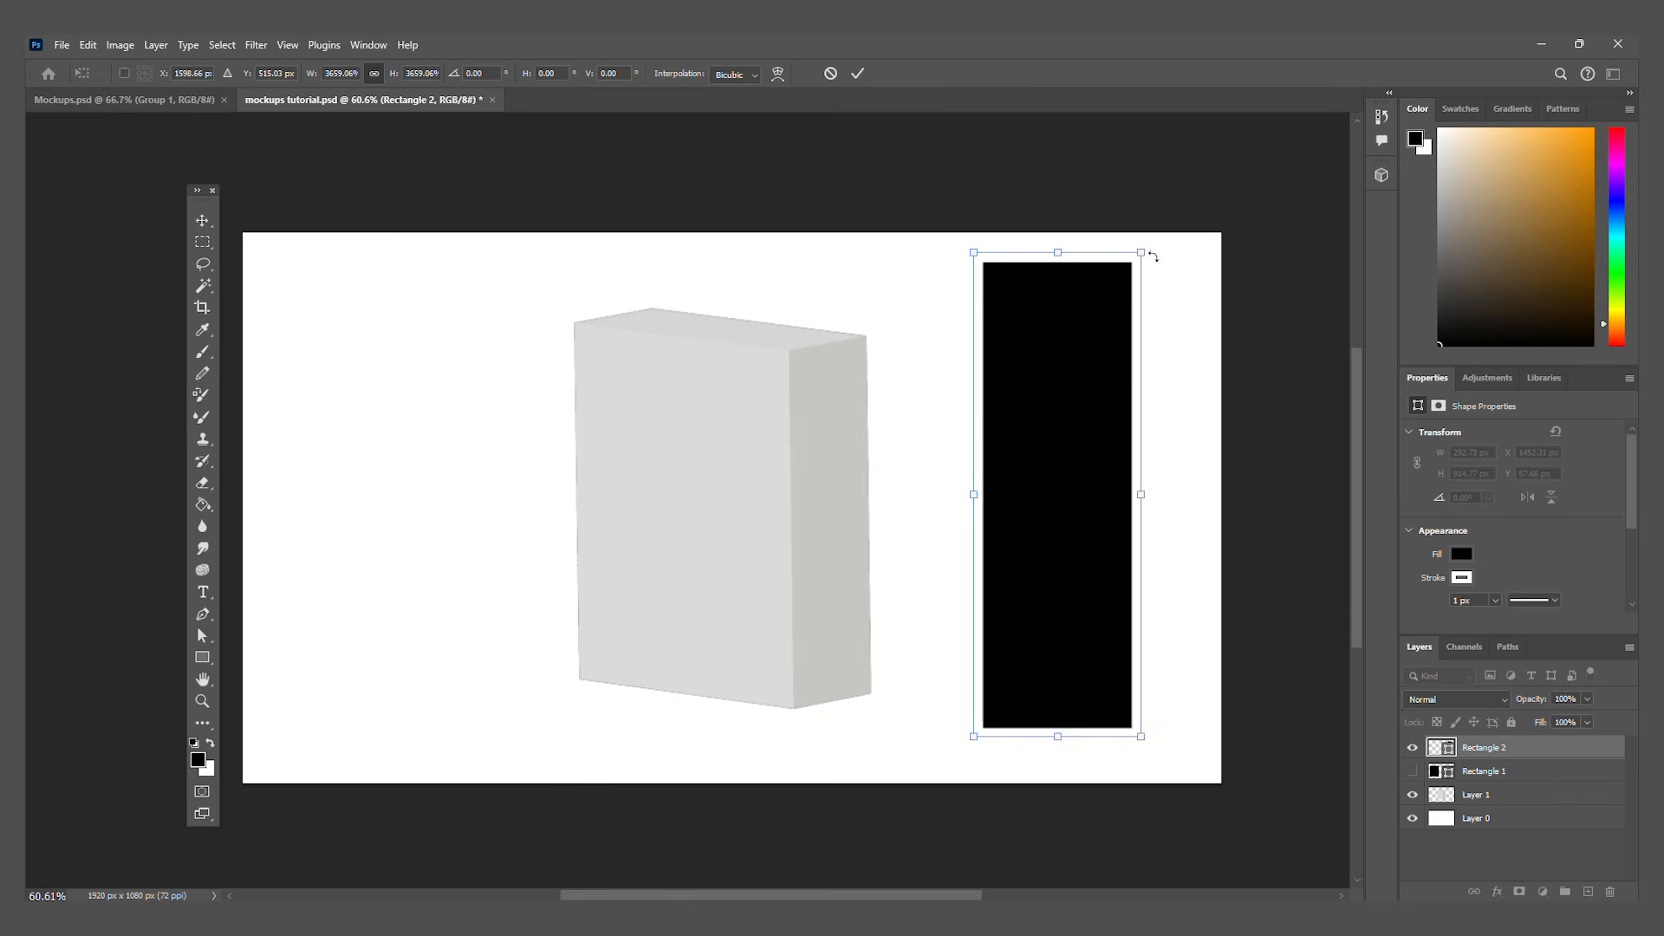
left_click(1413, 748)
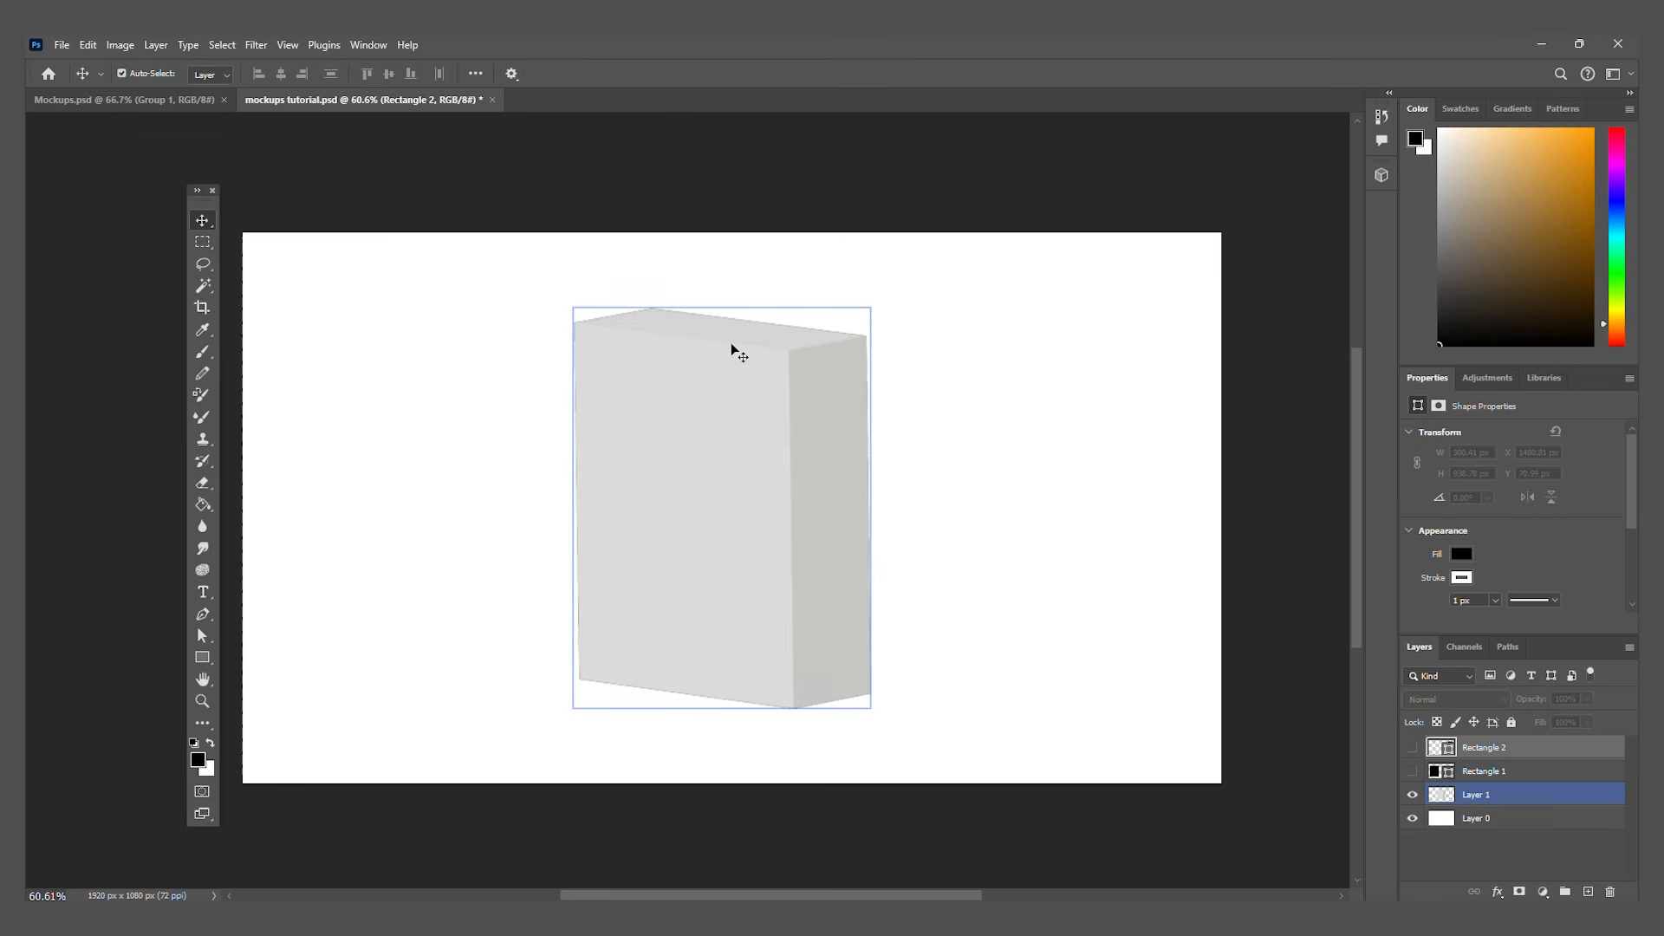
Step: Create a third, horizontal rectangle, enlarge it to about 559 × 267 px and place it near the box's upper right corner
left_click(203, 657)
left_click(977, 468)
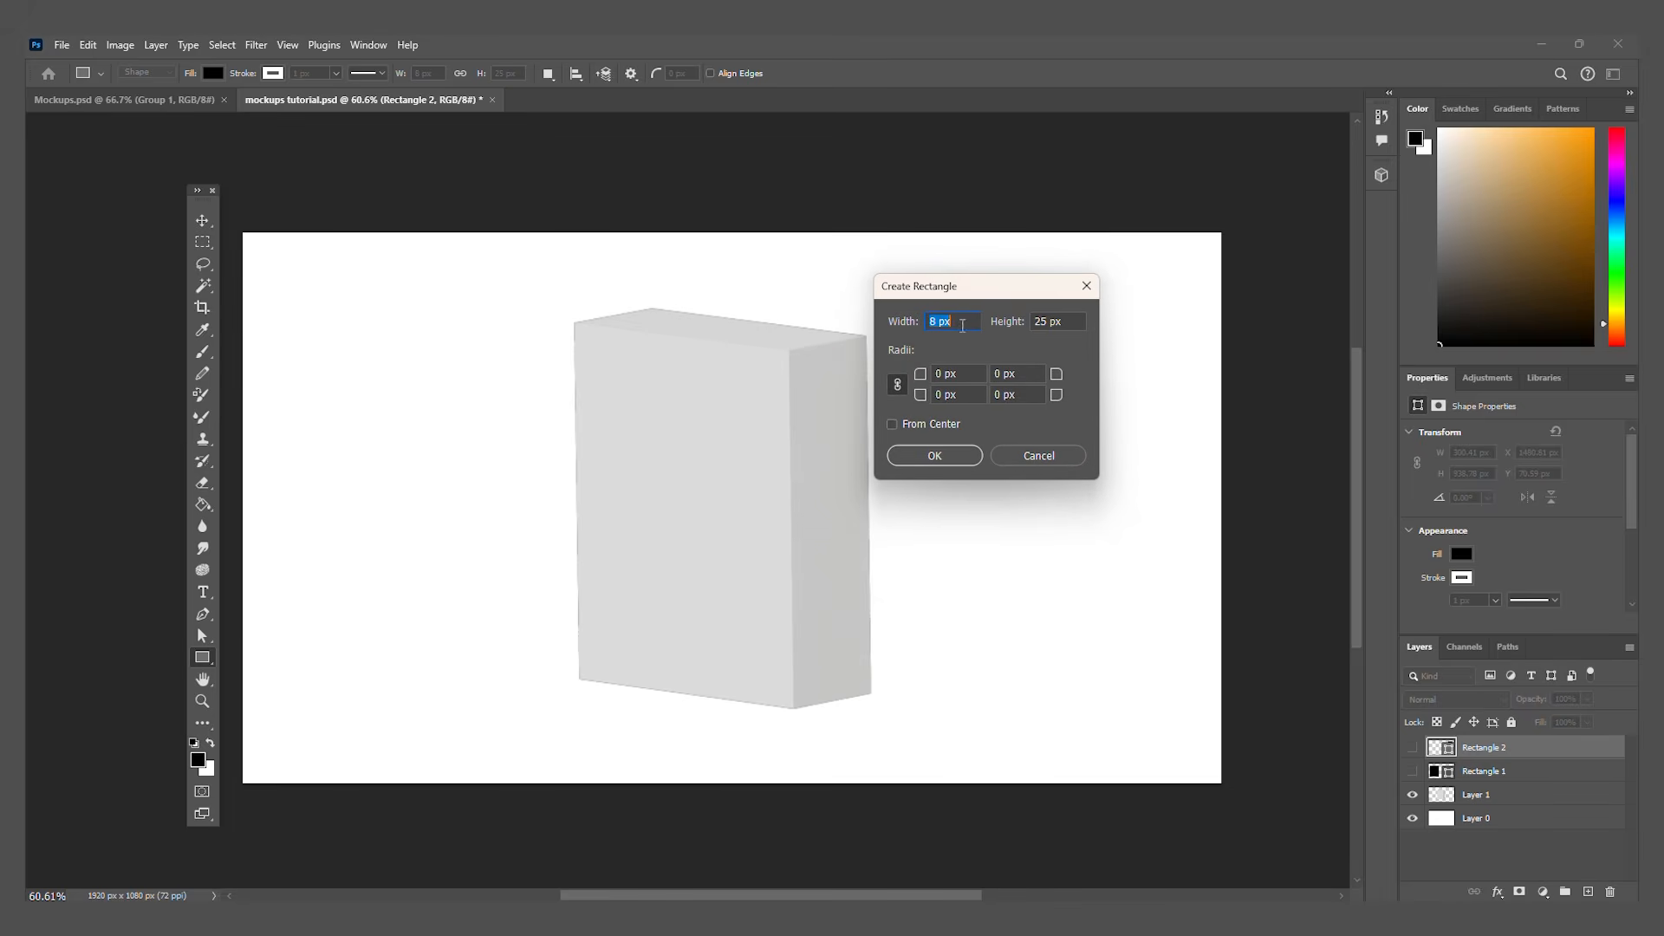
type("10")
key("Tab")
type("20")
left_click(934, 456)
left_click_drag(981, 469, 1234, 343)
left_click_drag(1144, 373, 965, 412)
key("ctrl+z")
key("v")
left_click_drag(1133, 415, 994, 360)
Step: Show the two hidden rectangle layers again and fill the largest rectangle with red
left_click(1412, 772)
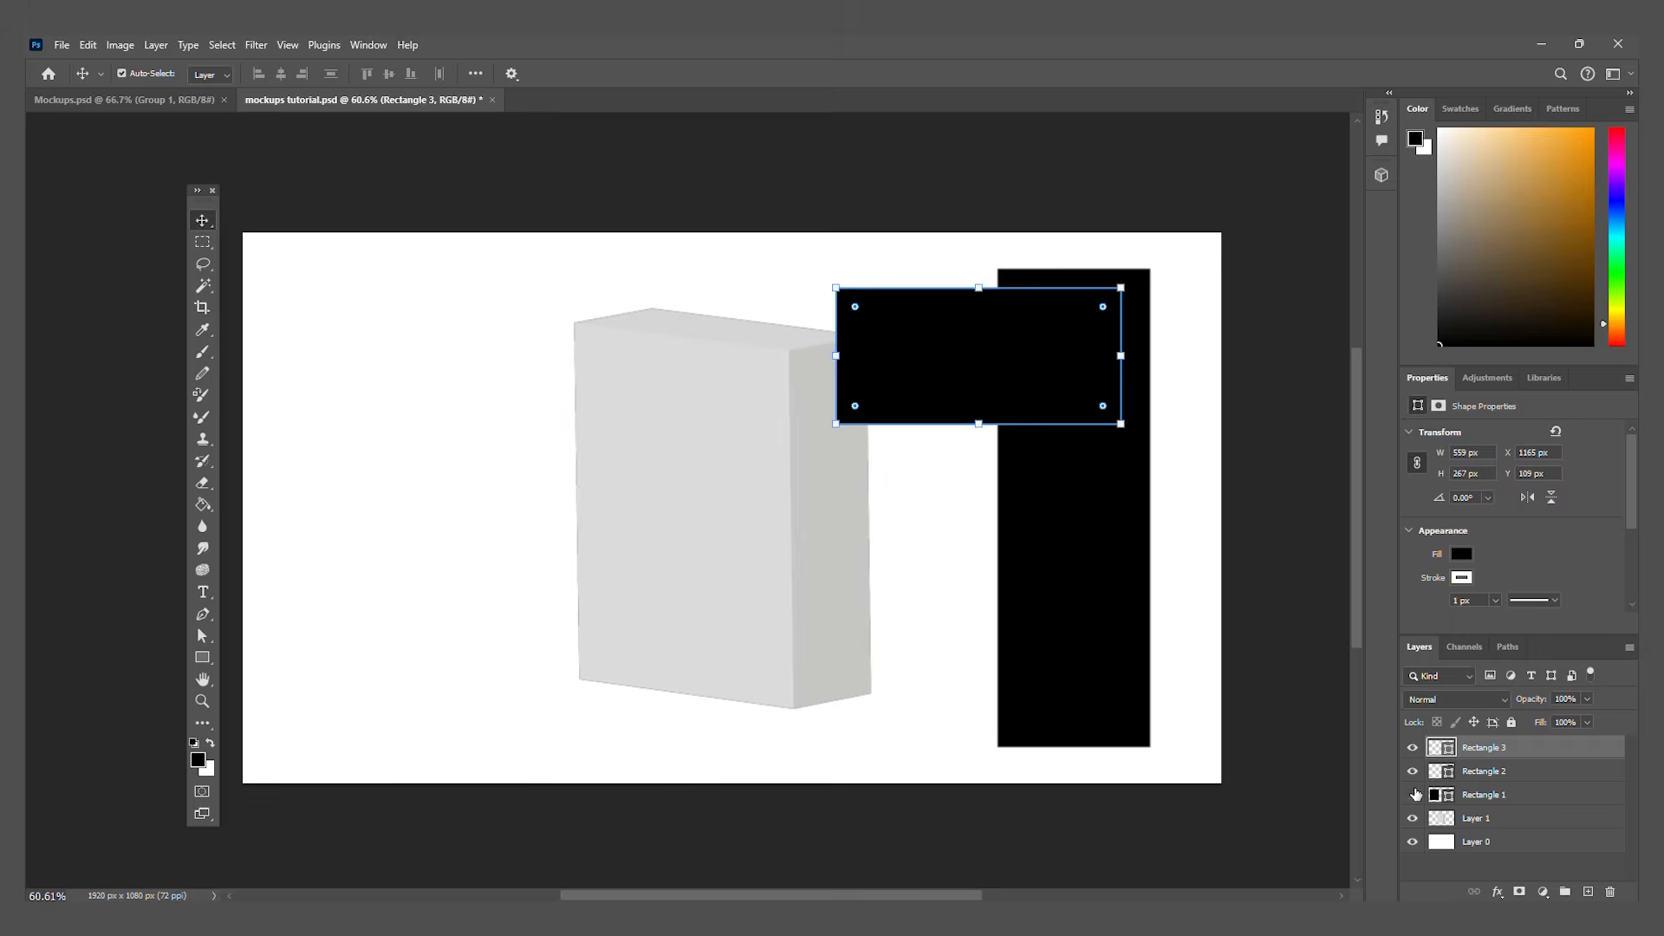
left_click(1414, 796)
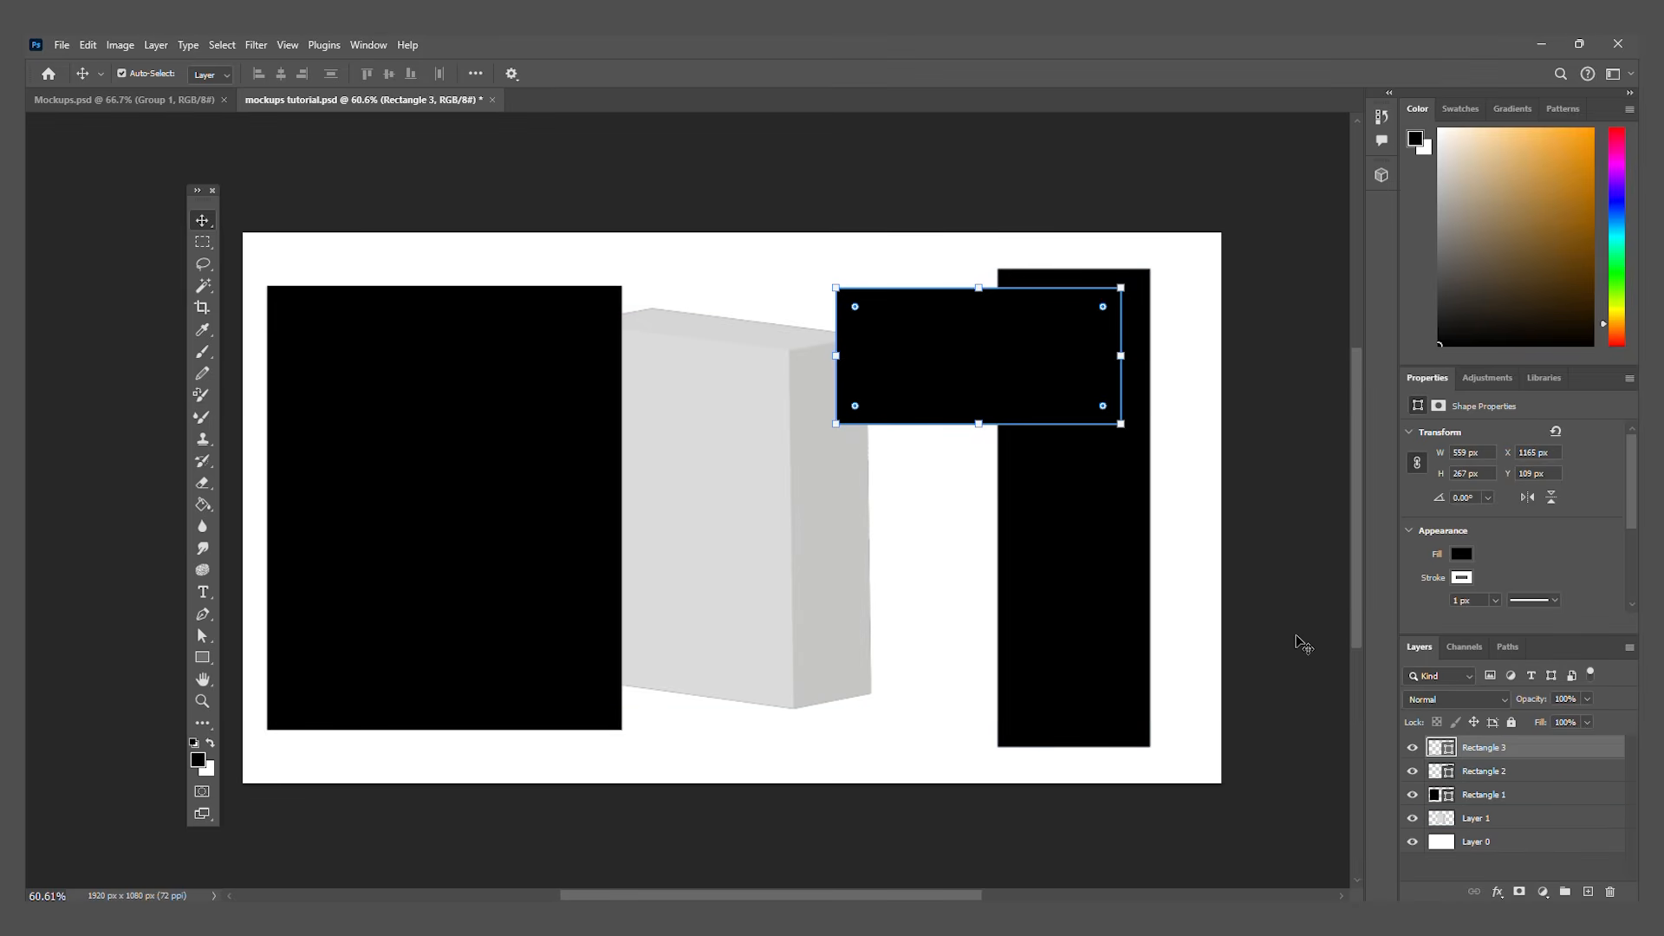
left_click(459, 555)
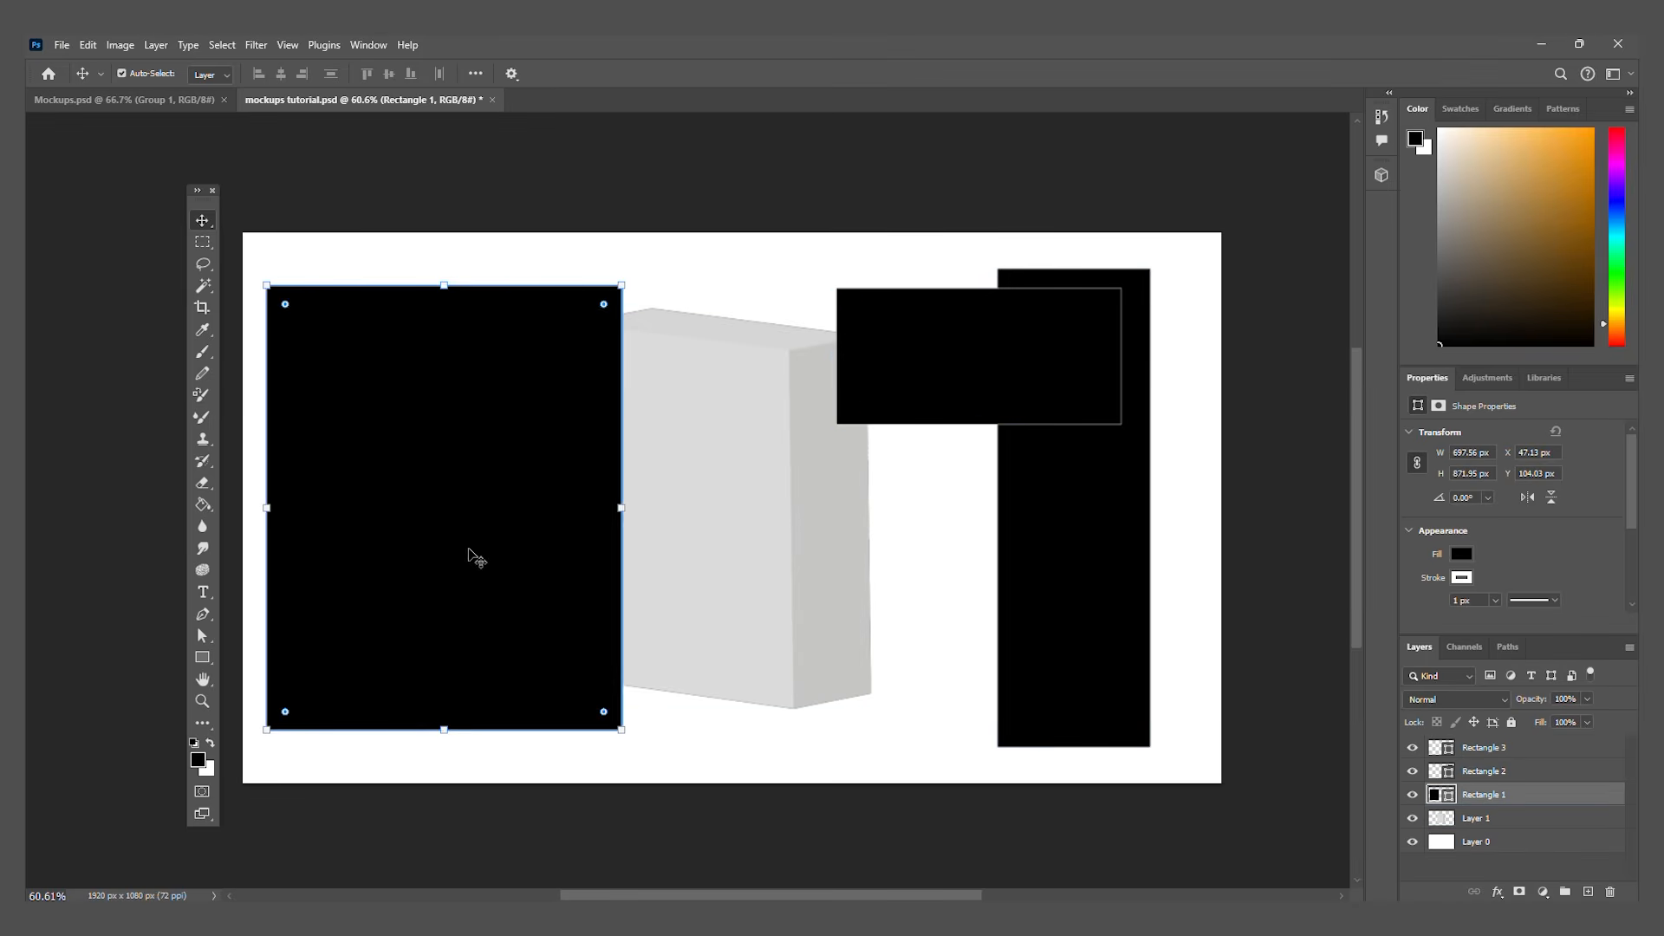
left_click(1462, 554)
left_click(1559, 644)
Step: Fill the tall narrow rectangle with a custom blue
left_click(1040, 594)
left_click(1461, 554)
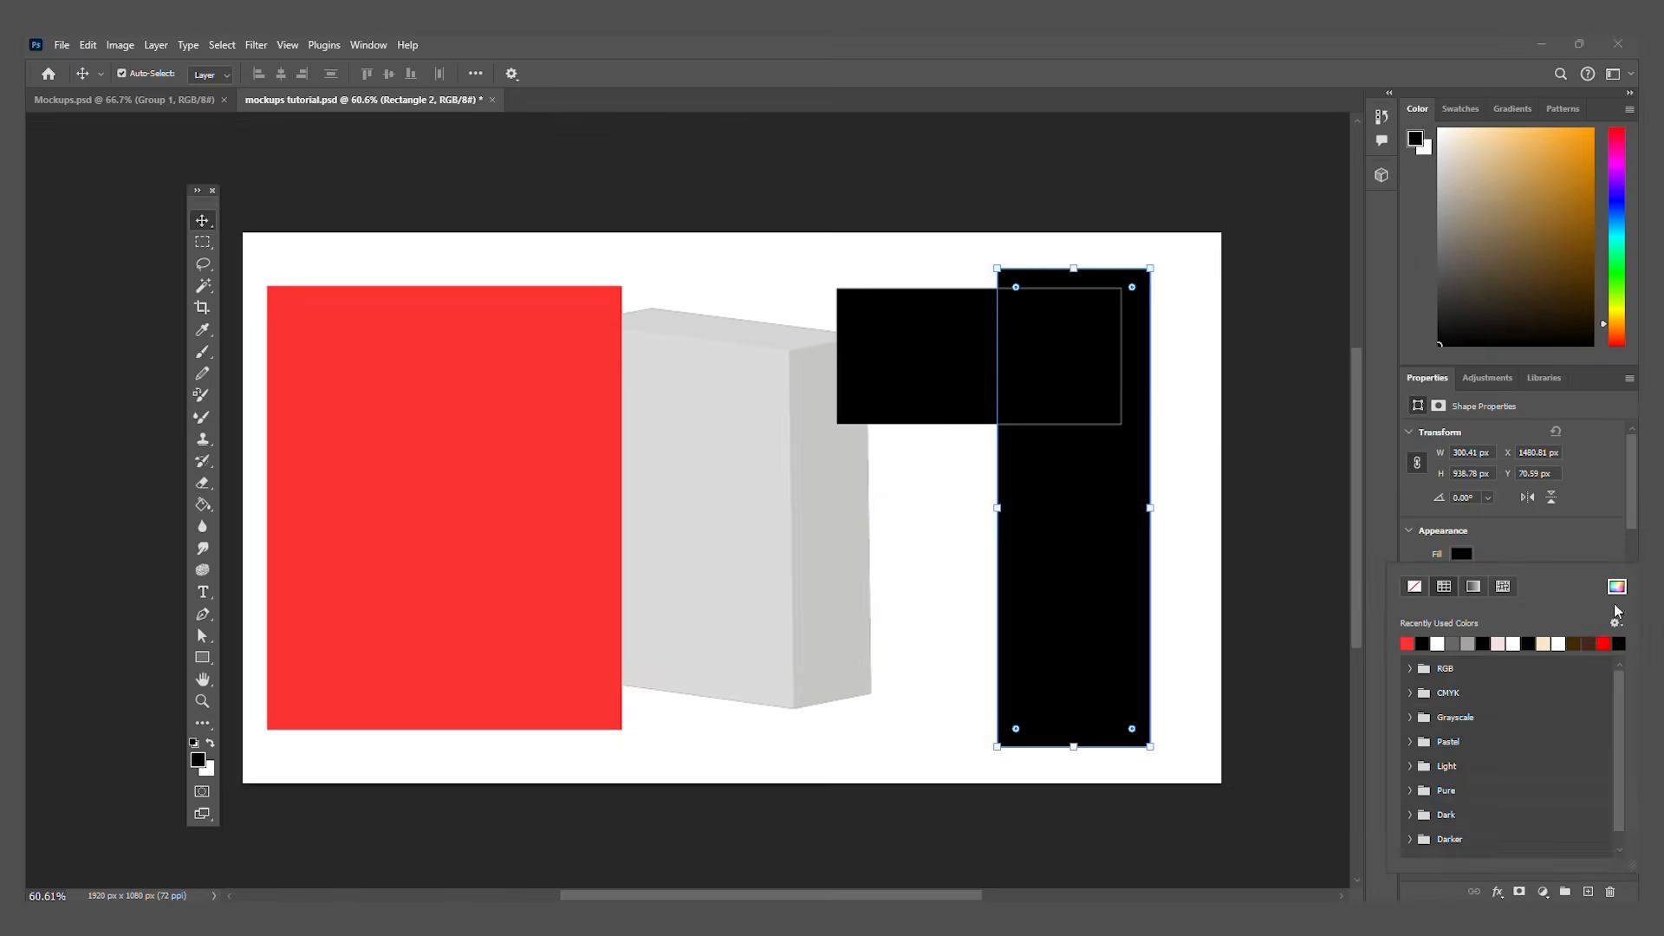
left_click(1617, 587)
left_click(1344, 400)
left_click(1280, 348)
left_click(1521, 326)
Step: Fill the horizontal rectangle with a custom bright green
left_click(1058, 364)
left_click(1462, 554)
left_click(1618, 587)
left_click(1494, 324)
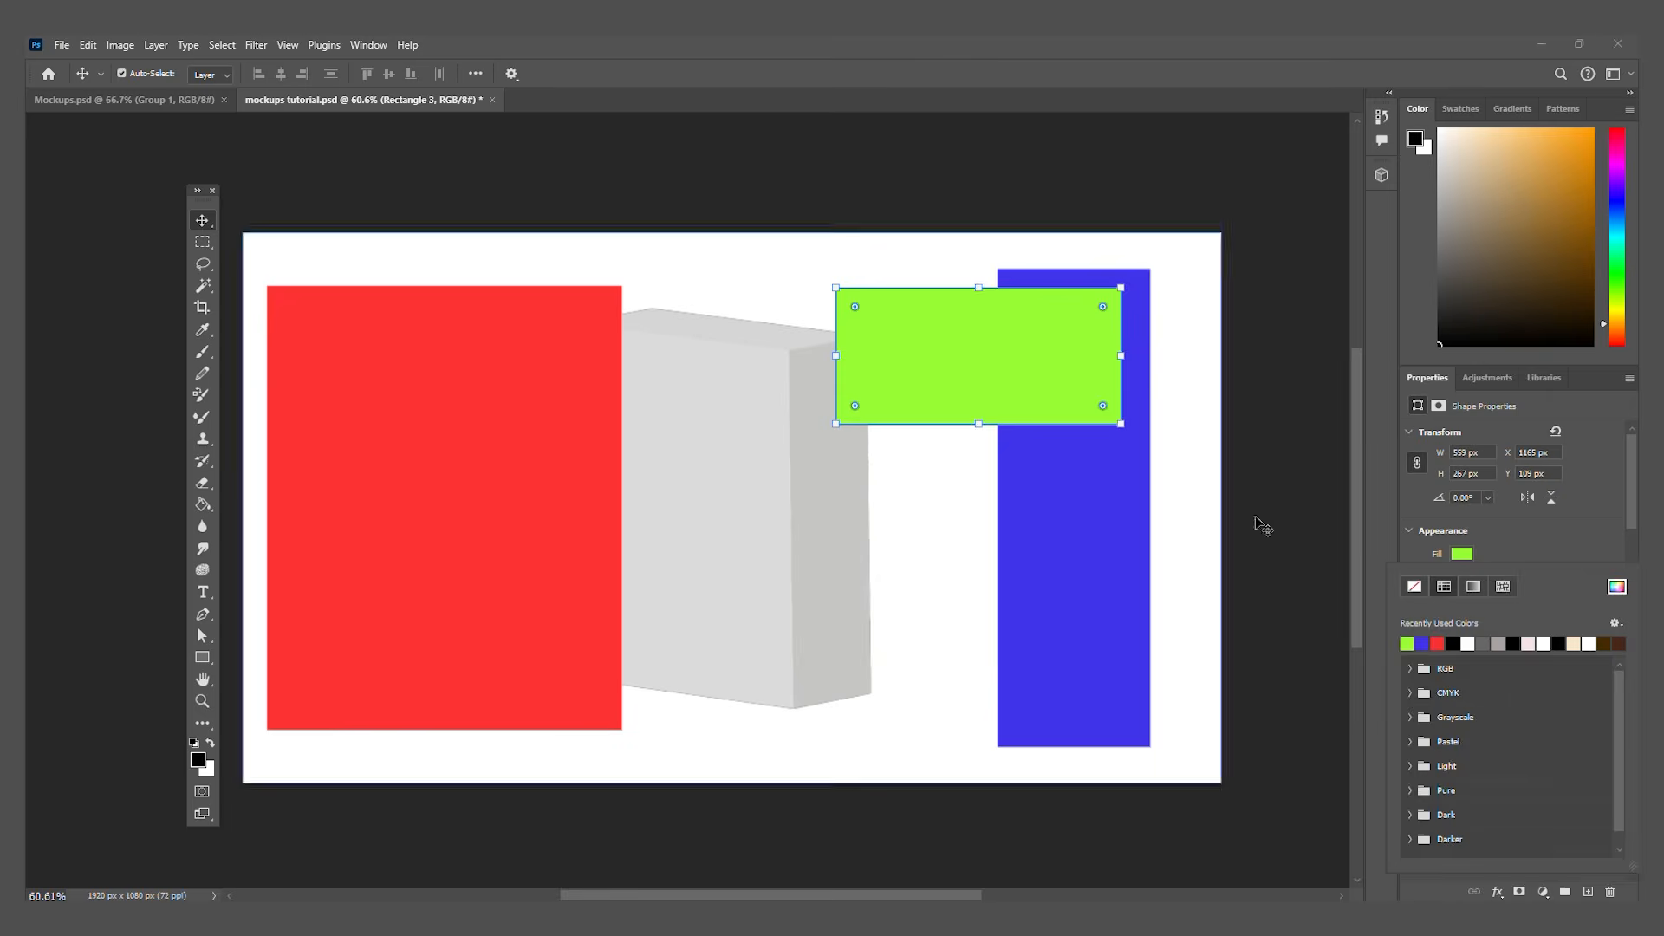
Step: Nudge the green rectangle down and left, then remove the stroke from the green, blue and red rectangles together
left_click_drag(1041, 395, 1027, 403)
left_click(1031, 507, "shift")
left_click(477, 543, "shift")
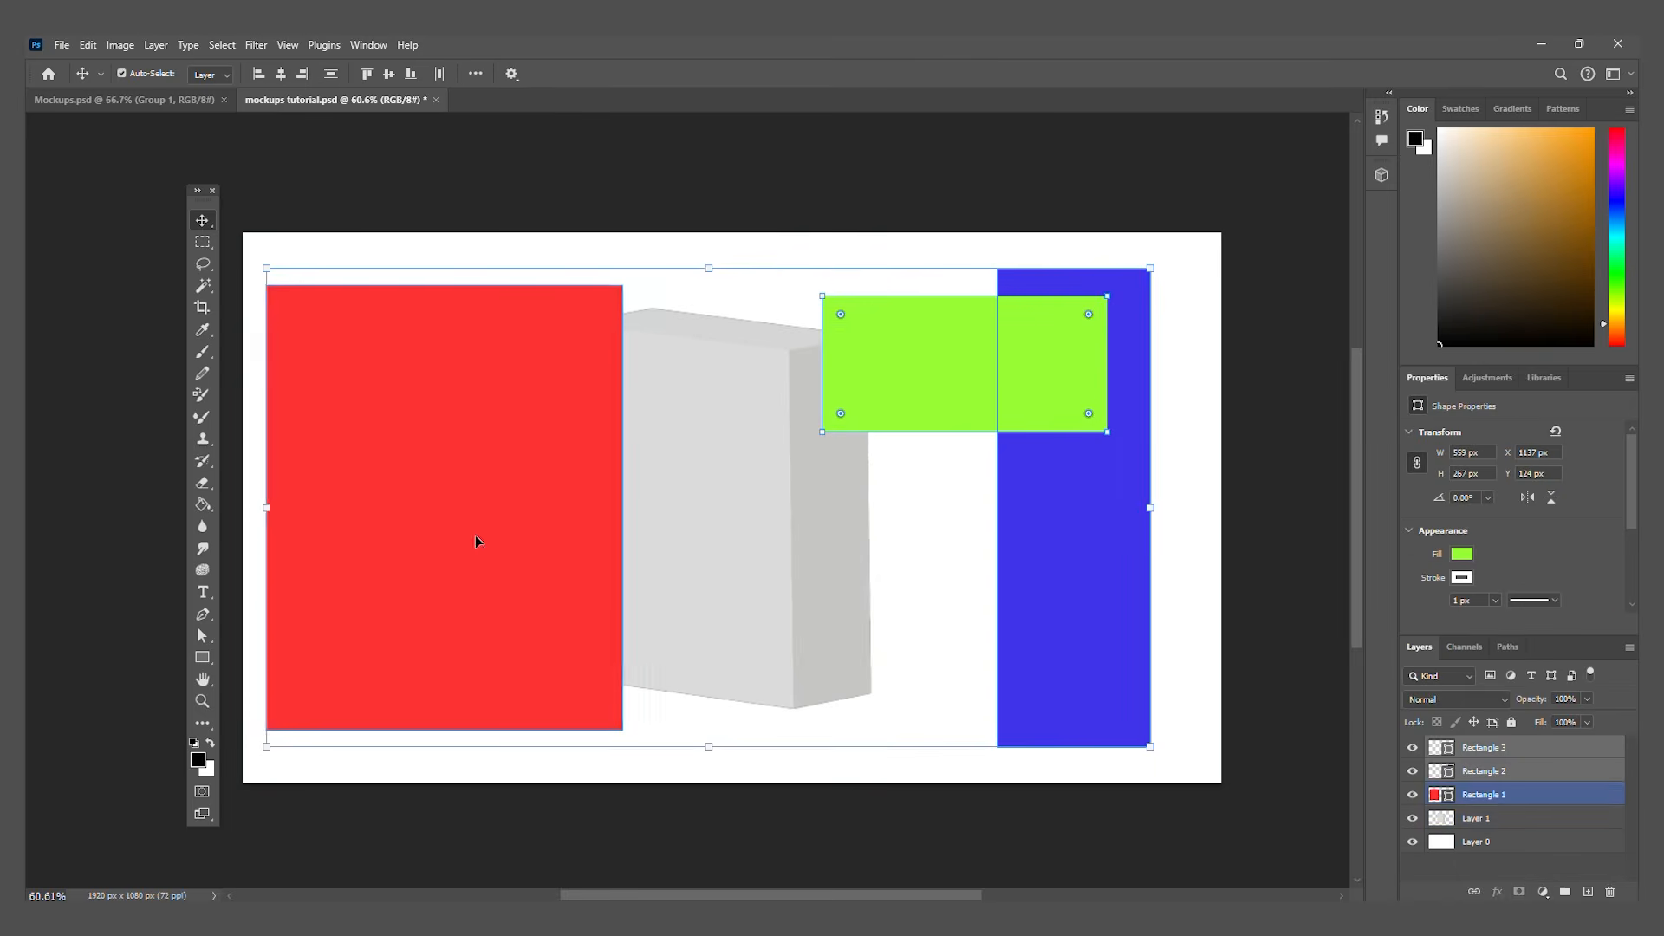
left_click(1463, 578)
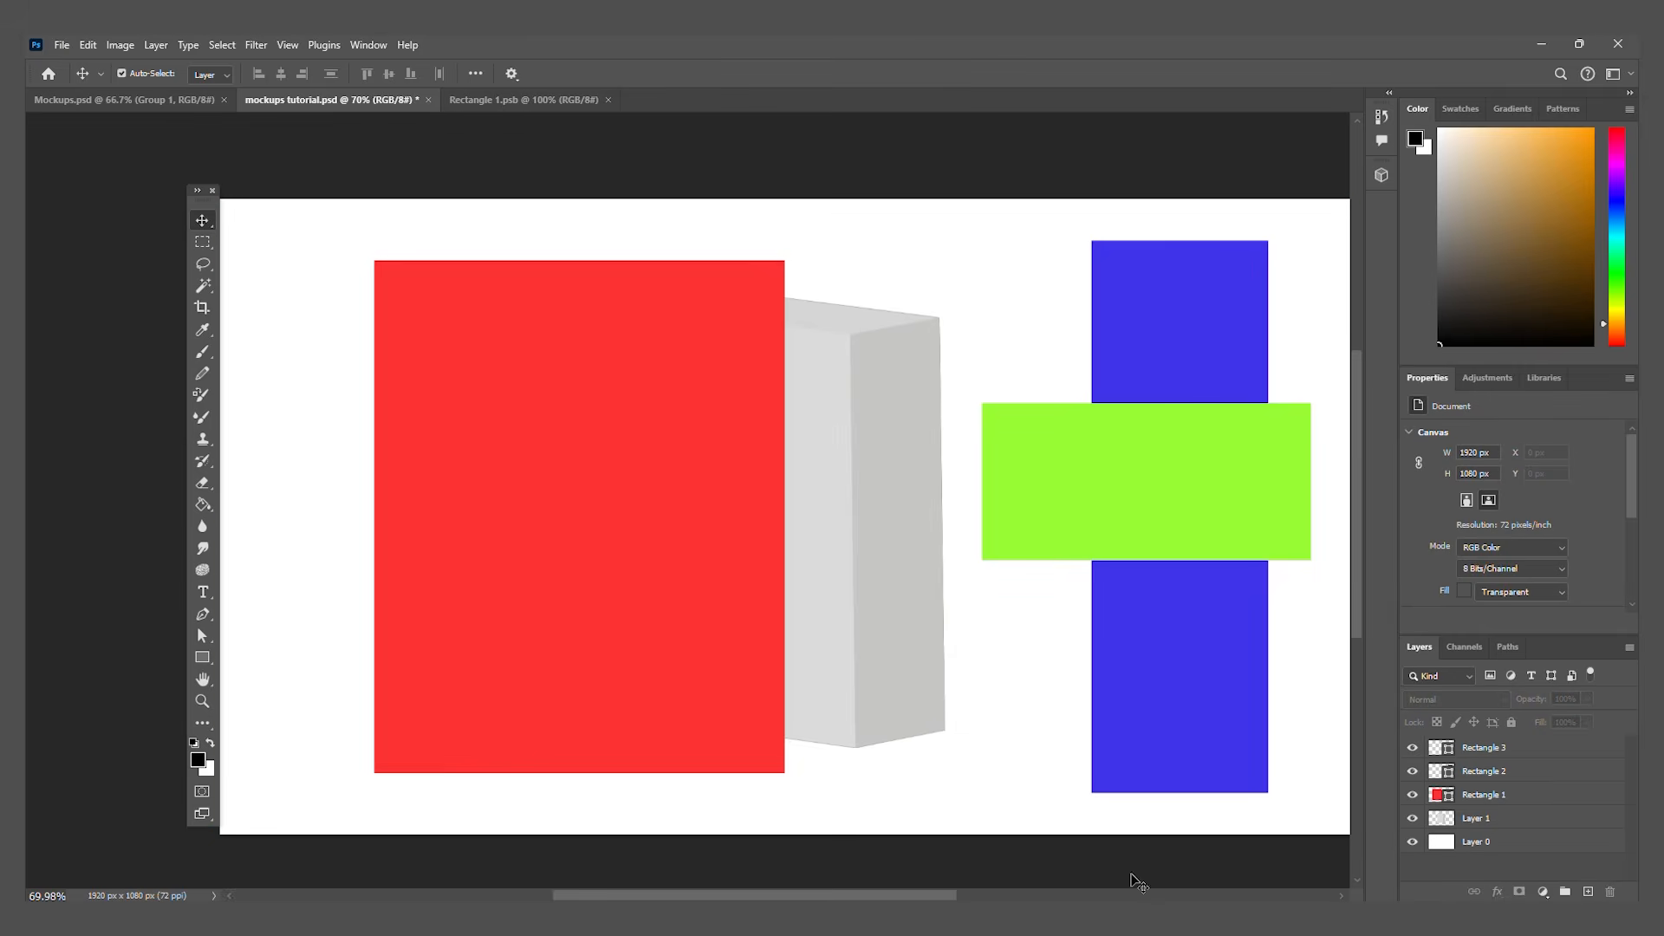
left_click(603, 588)
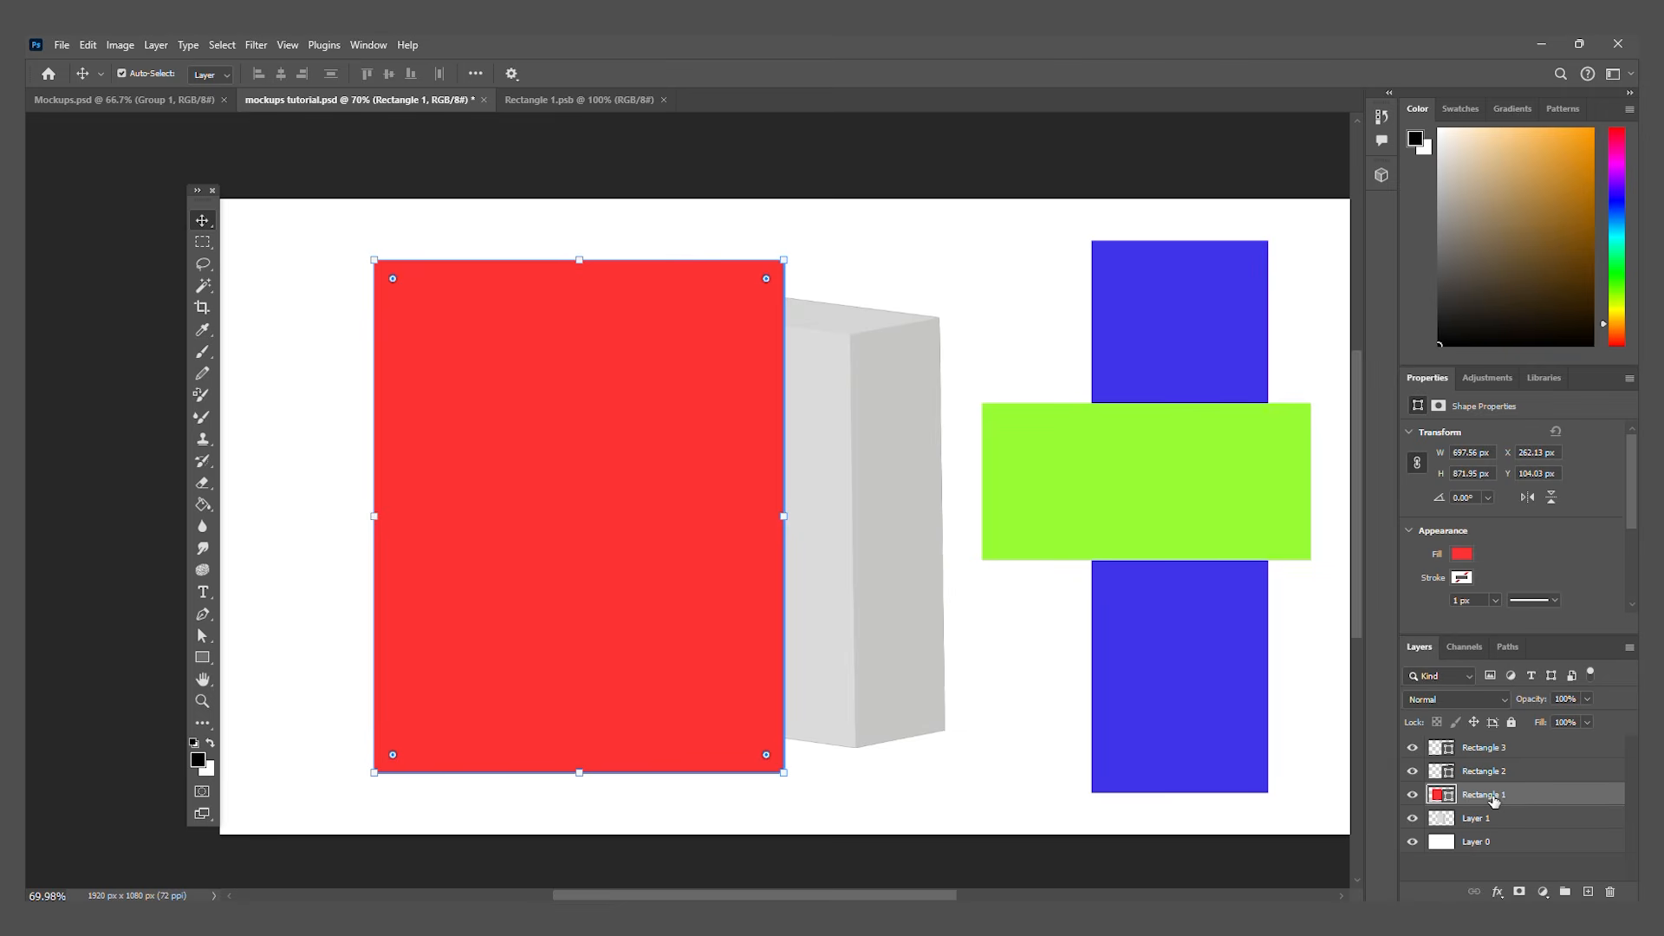
Step: Rename the red rectangle's layer to Front and select the blue rectangle's layer
double_click(1484, 794)
type("Front")
left_click(1498, 772)
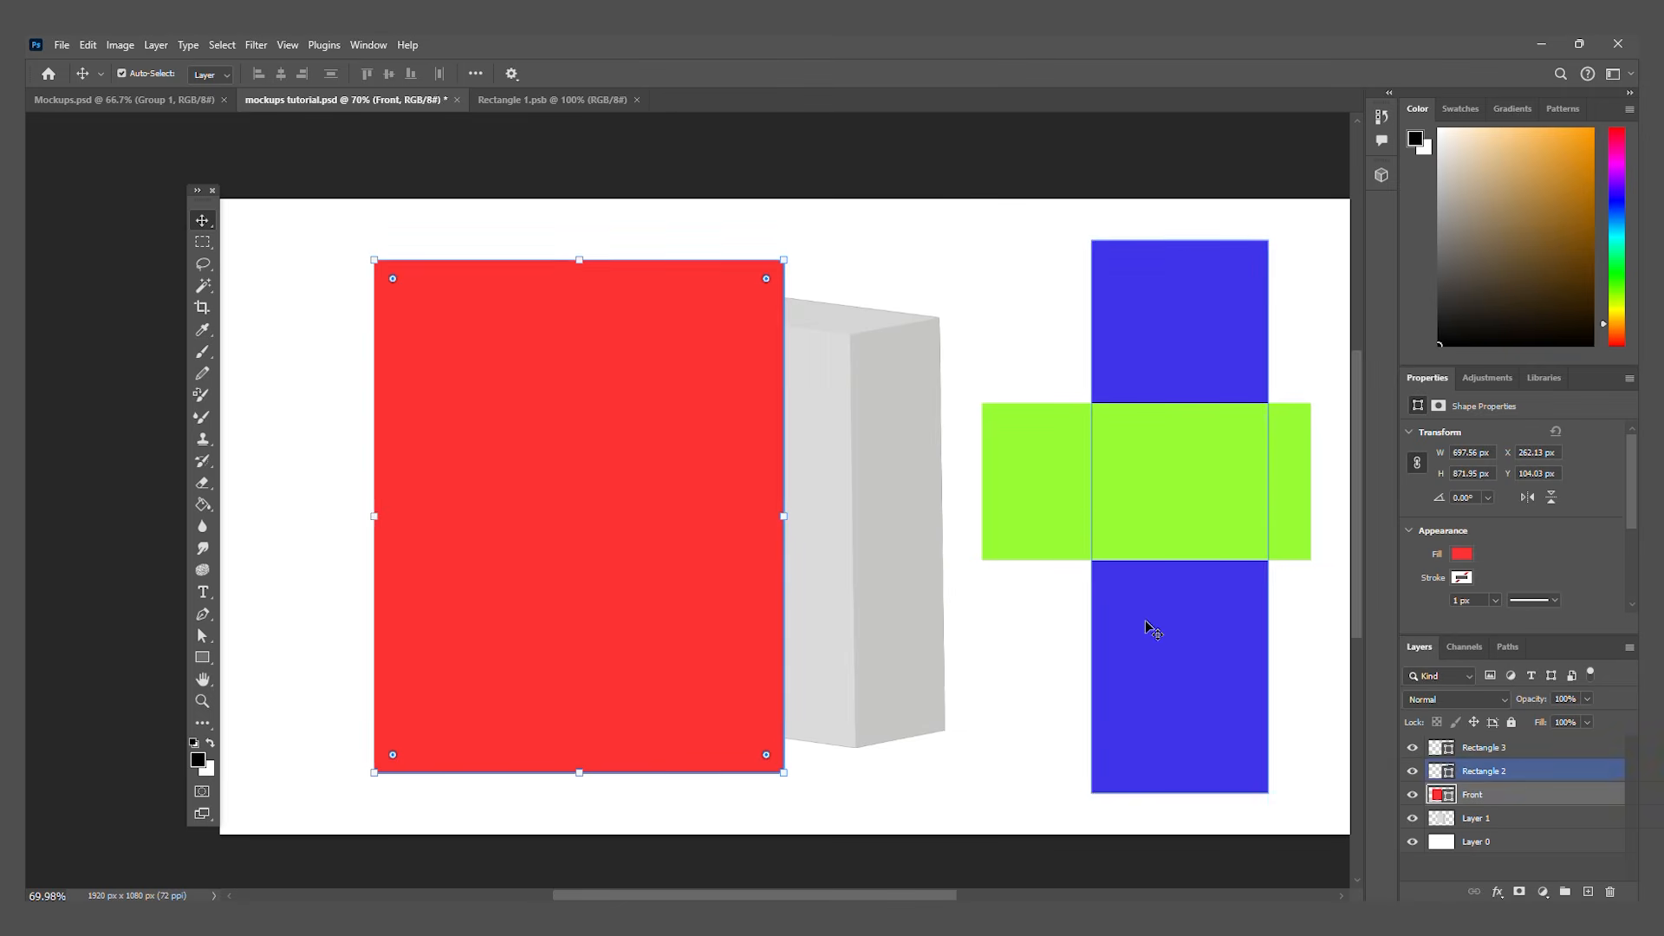
Step: Rename the blue rectangle's layer to Side and the green rectangle's layer to top
double_click(1490, 774)
type("Sid")
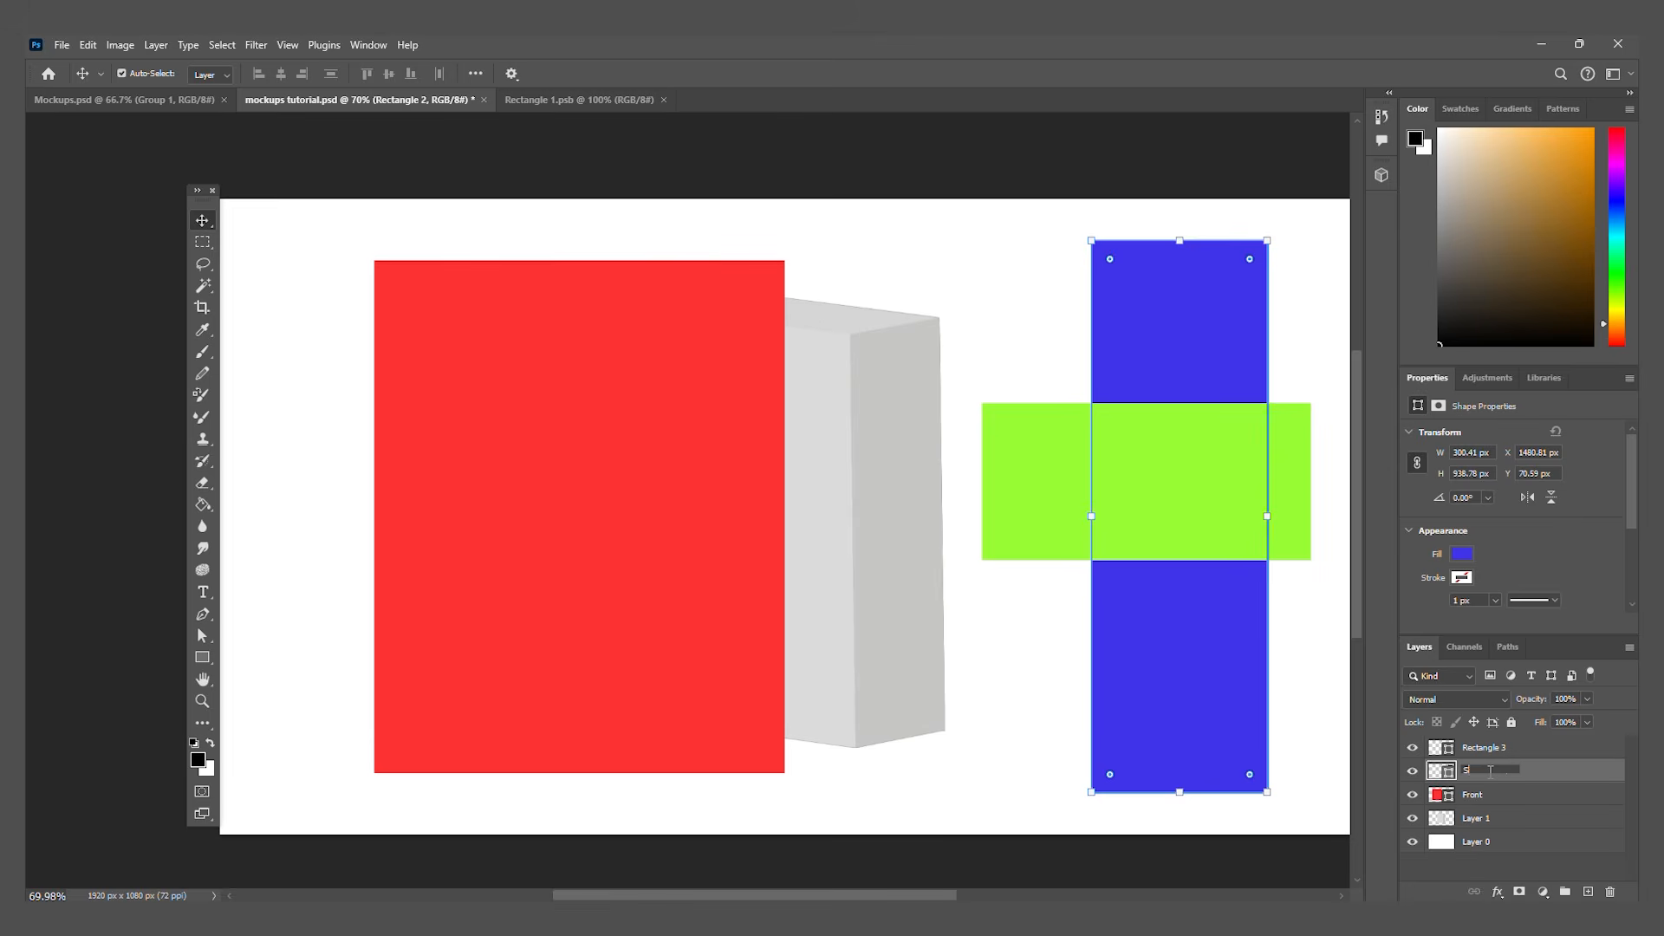
type("e")
key("Return")
left_click(1260, 456)
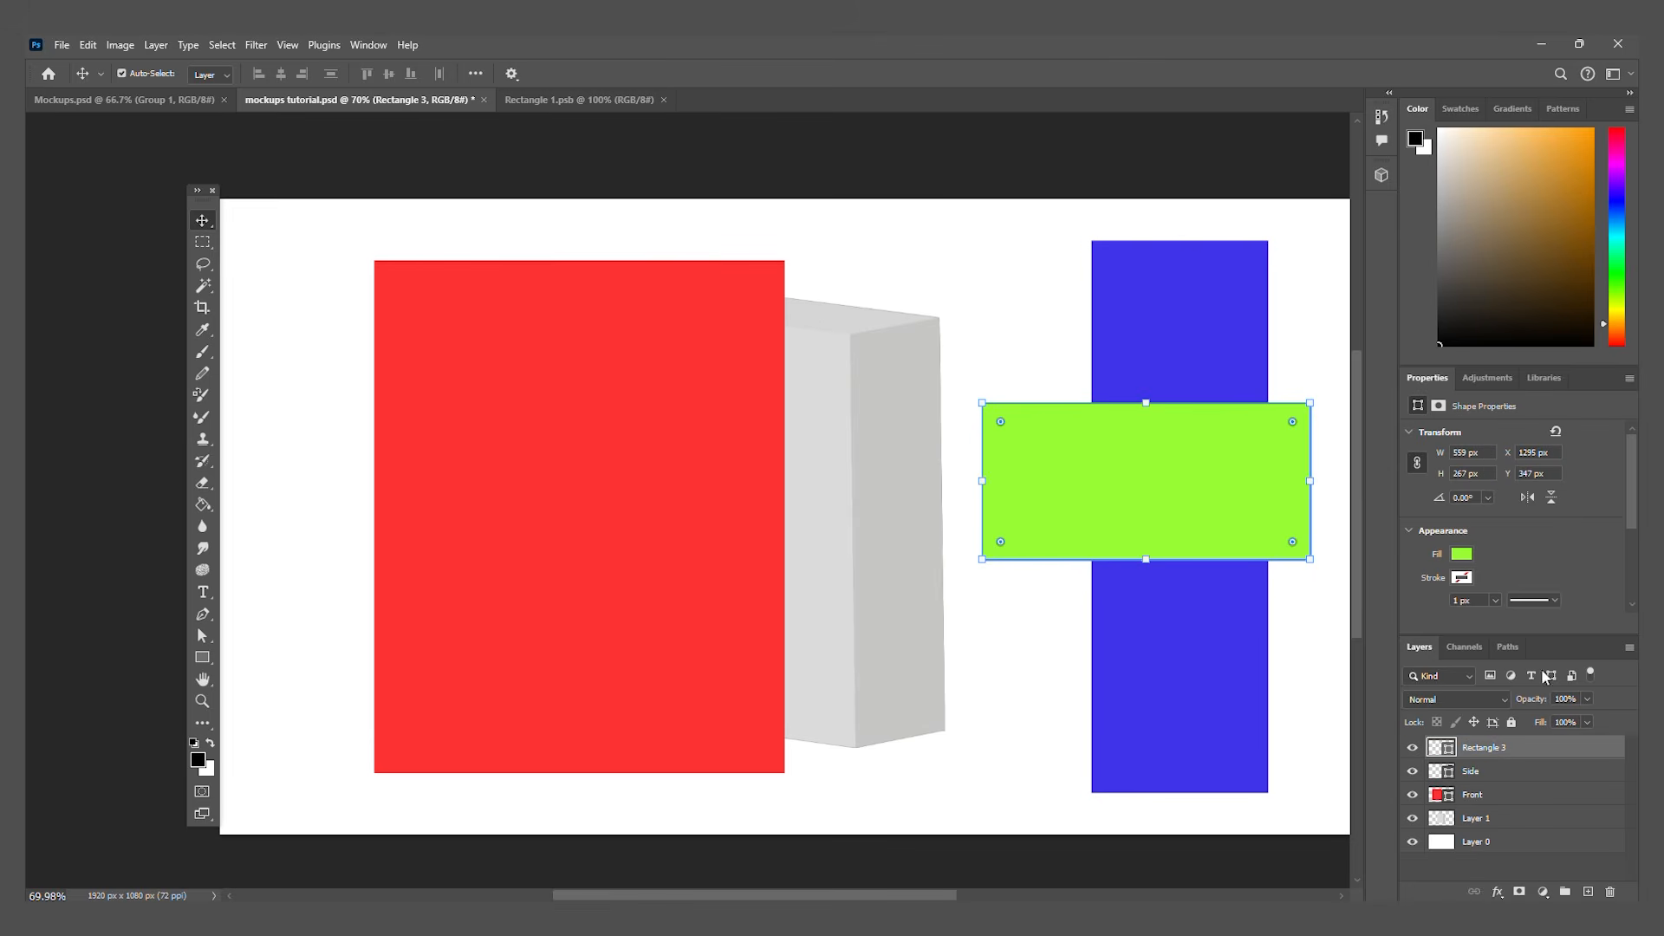
double_click(1491, 746)
type("top")
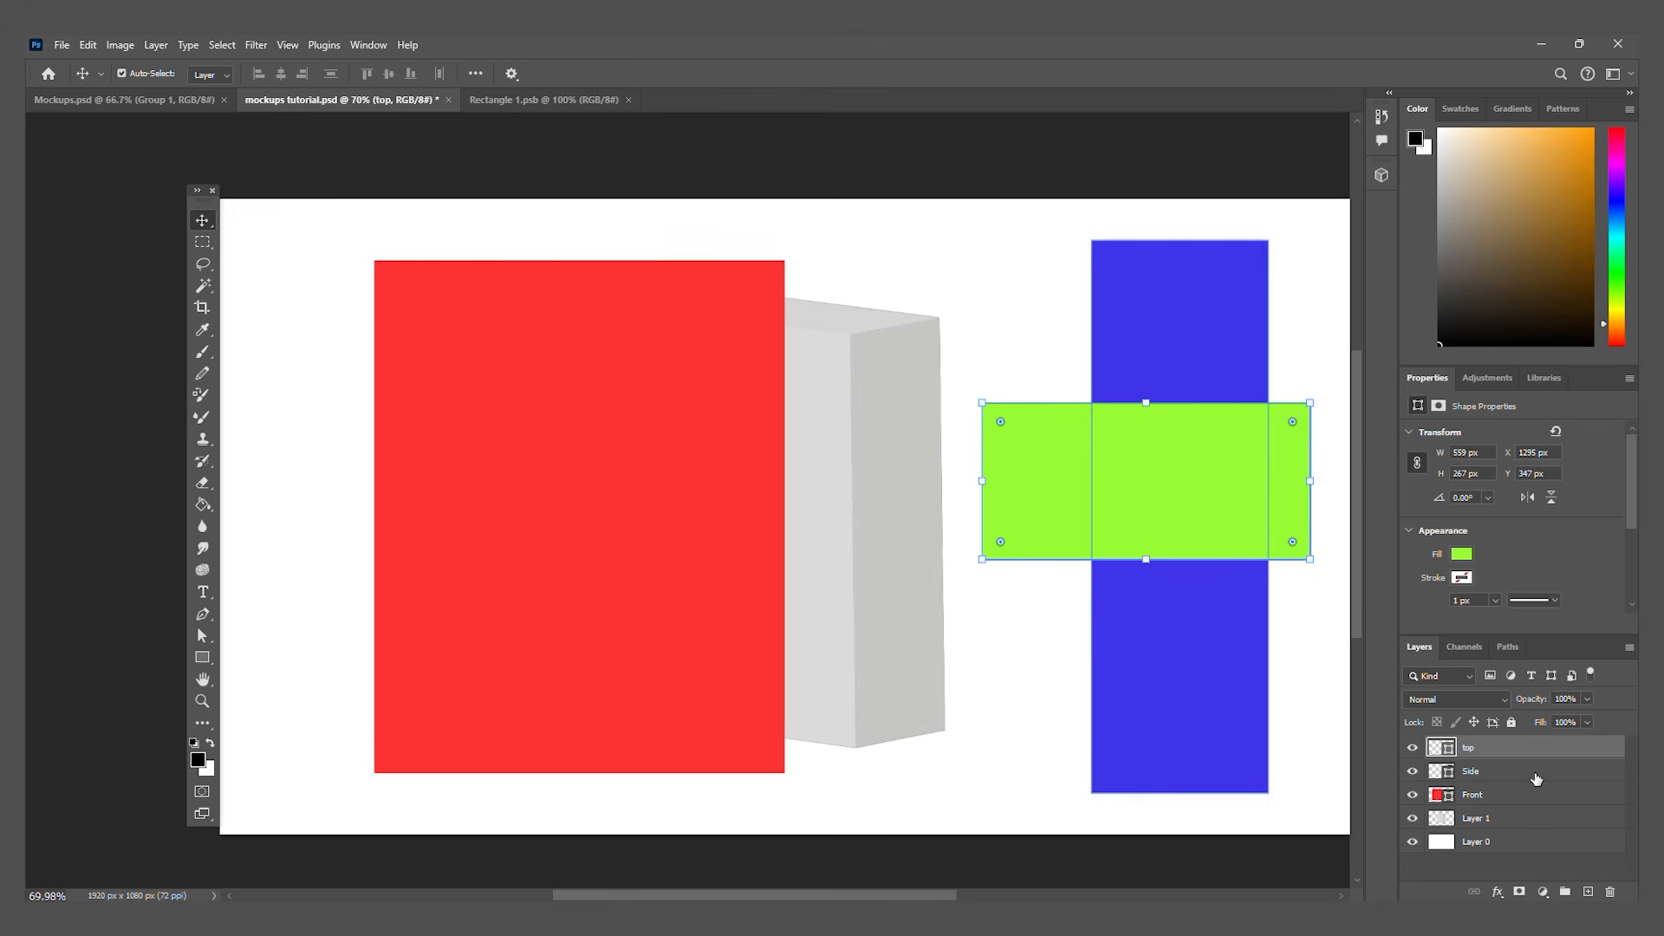
Step: Convert the Front, Side and top layers into separate smart objects and select the red Front panel
left_click(1527, 796)
right_click(1527, 797)
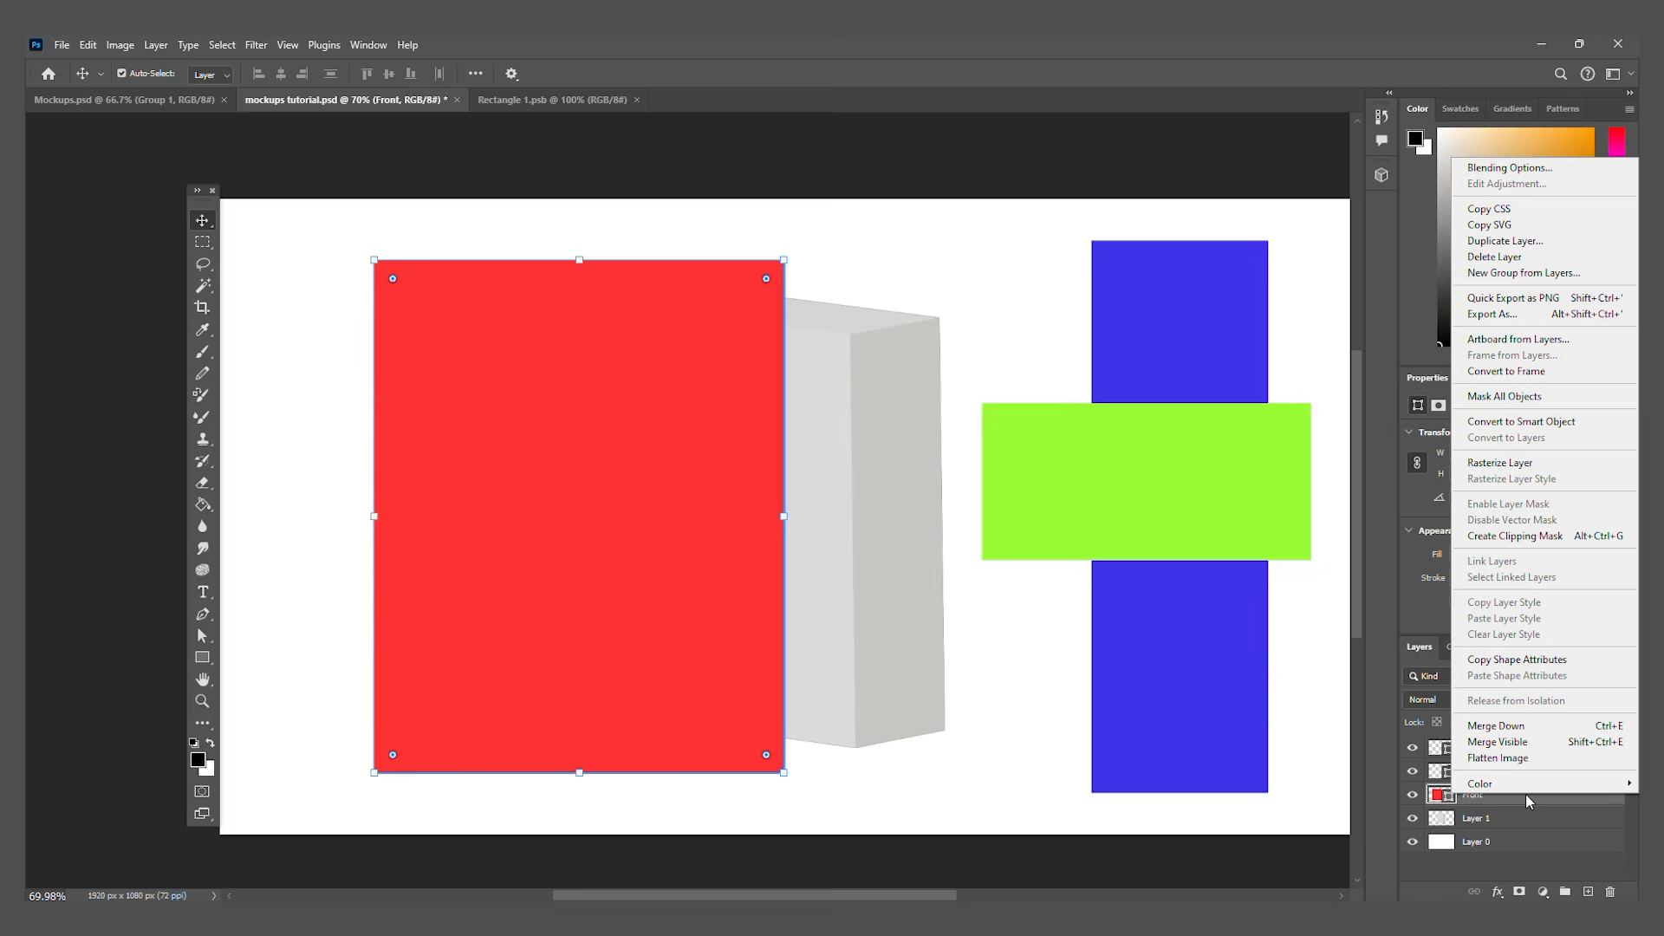
left_click(1528, 422)
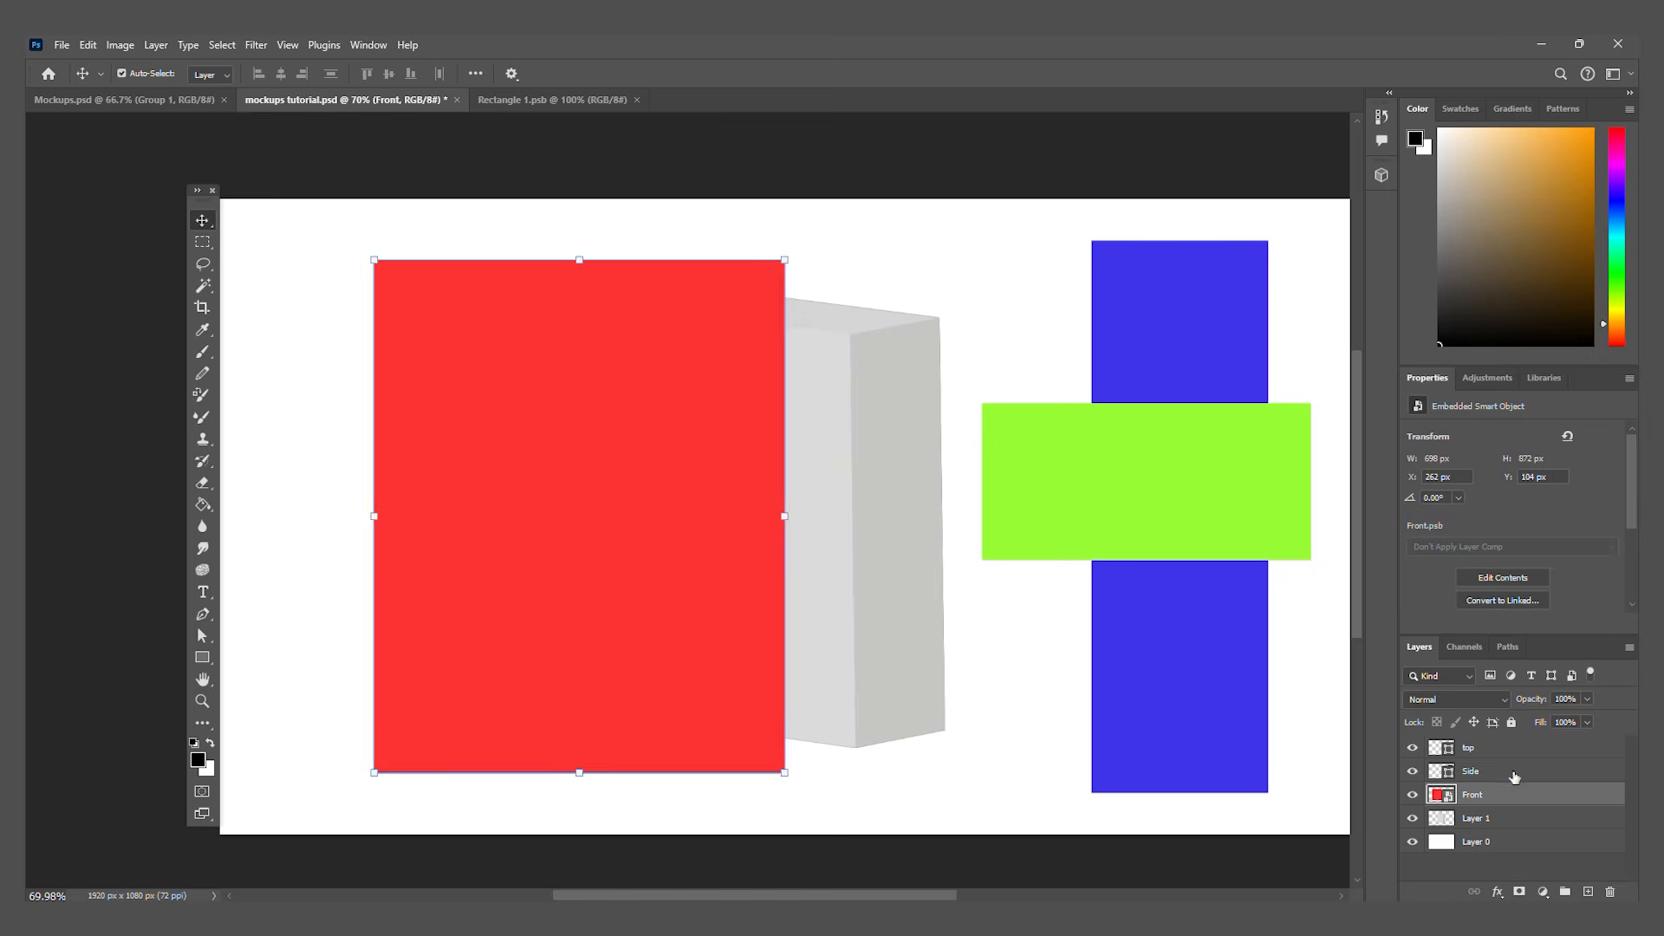
left_click(1205, 520)
left_click(550, 542)
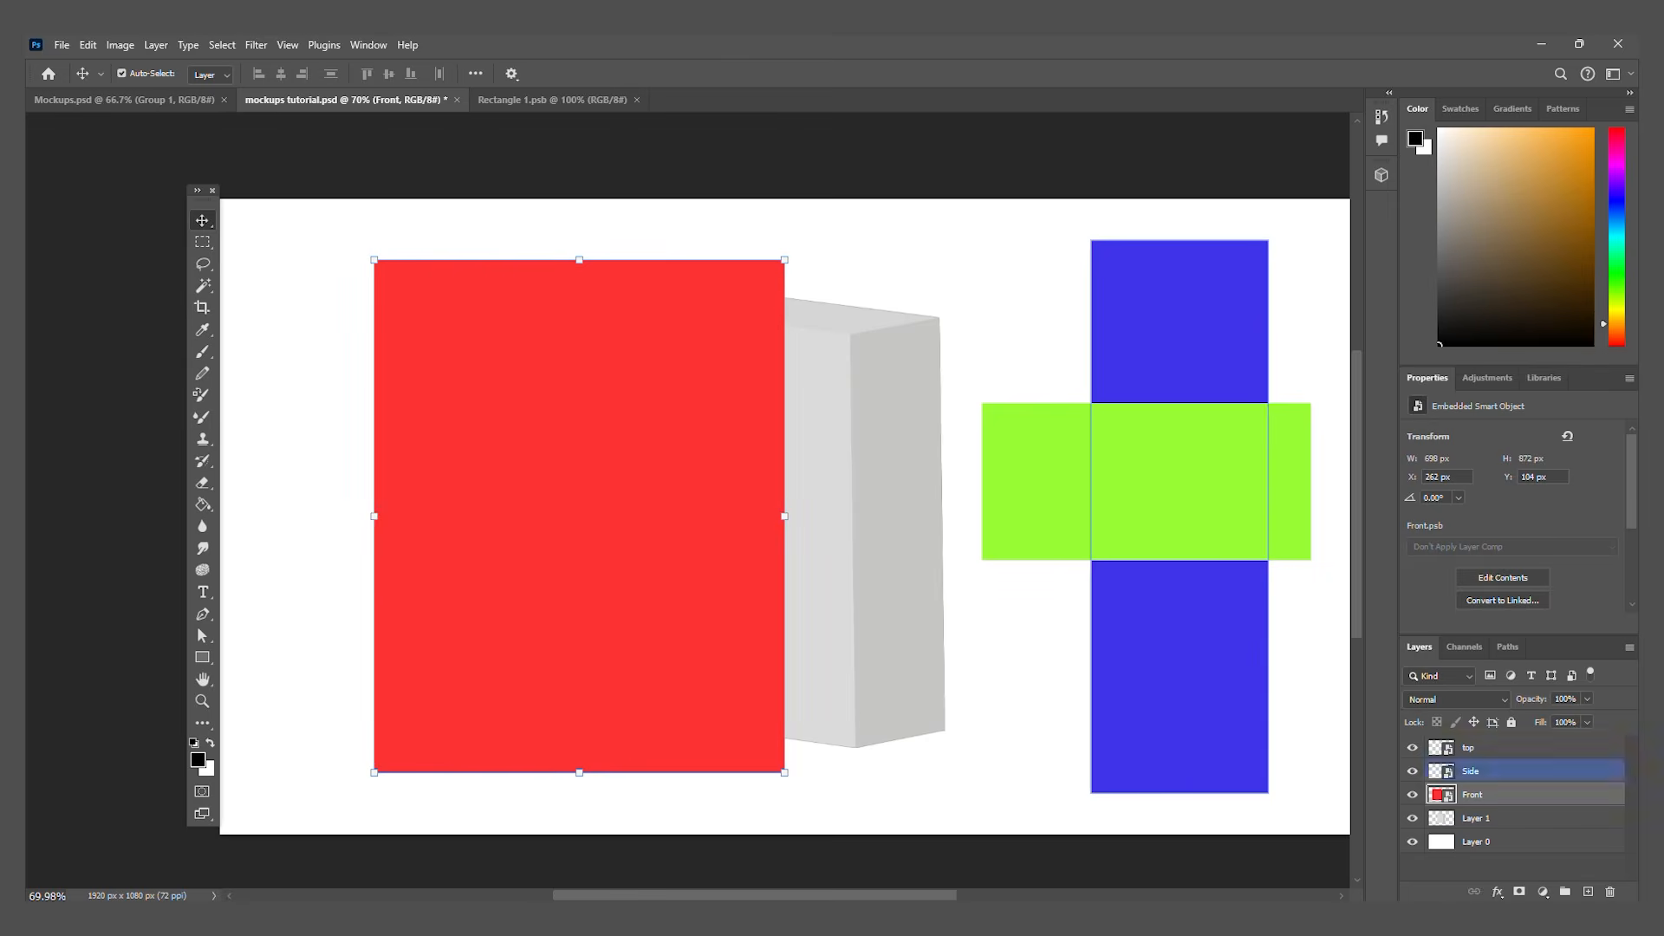
Step: Lower the Front layer's opacity to 53% and distort its two upper corners onto the upper corners of the box's front face
left_click(1587, 698)
left_click_drag(1591, 717, 1551, 716)
key("ctrl")
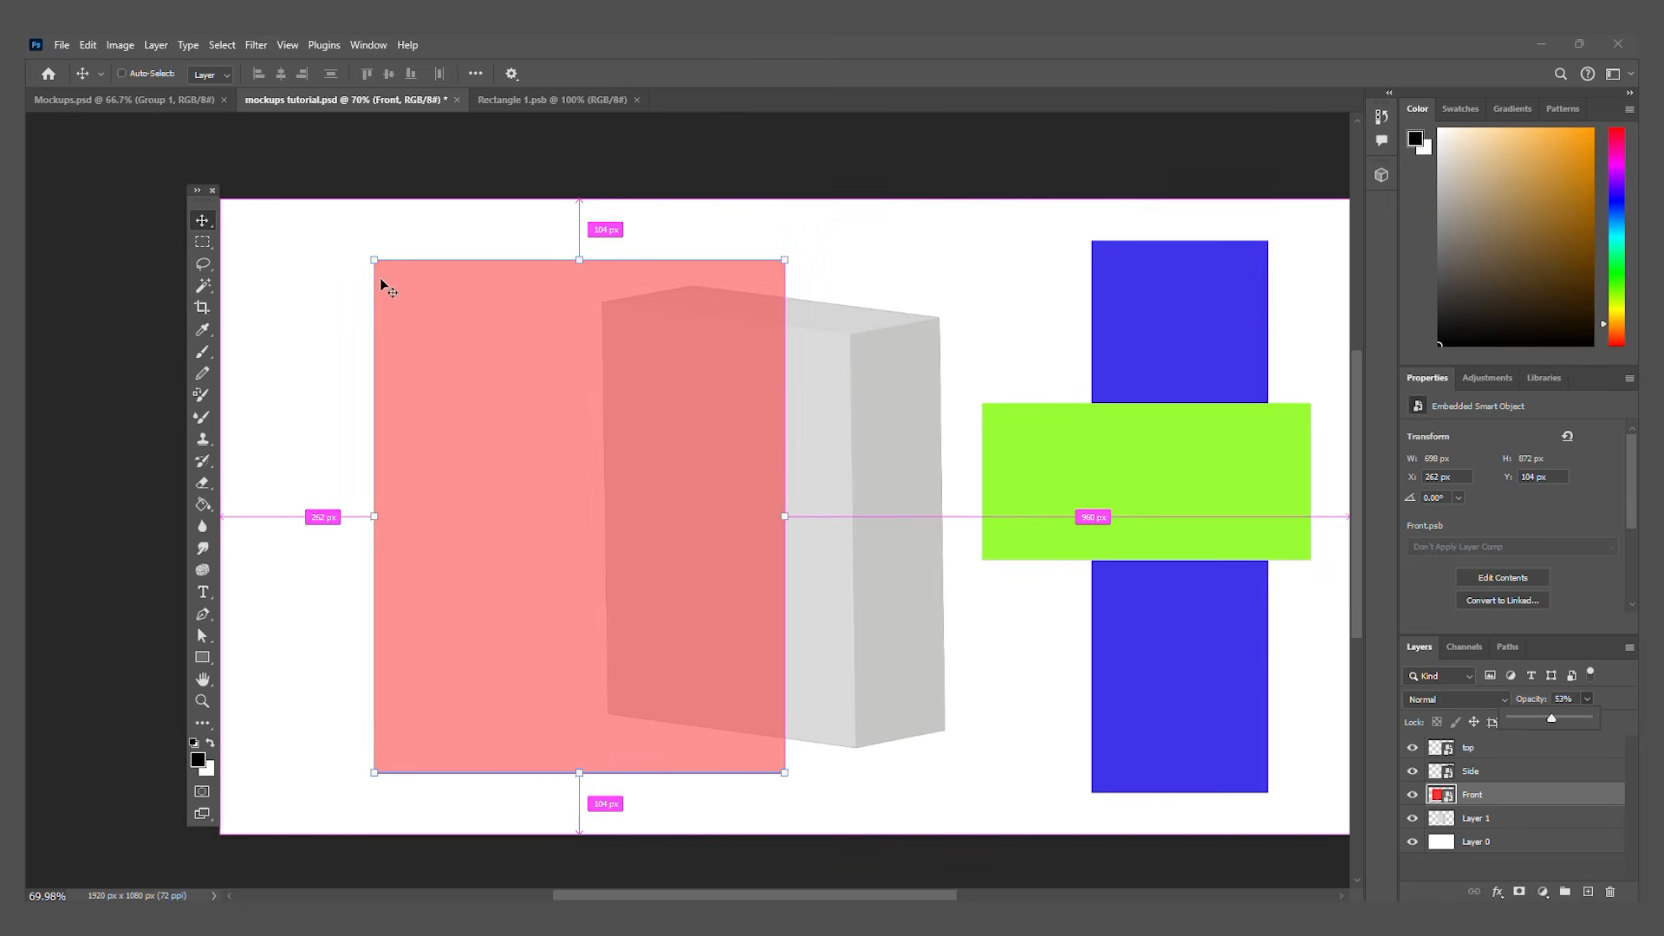
left_click_drag(785, 261, 852, 337)
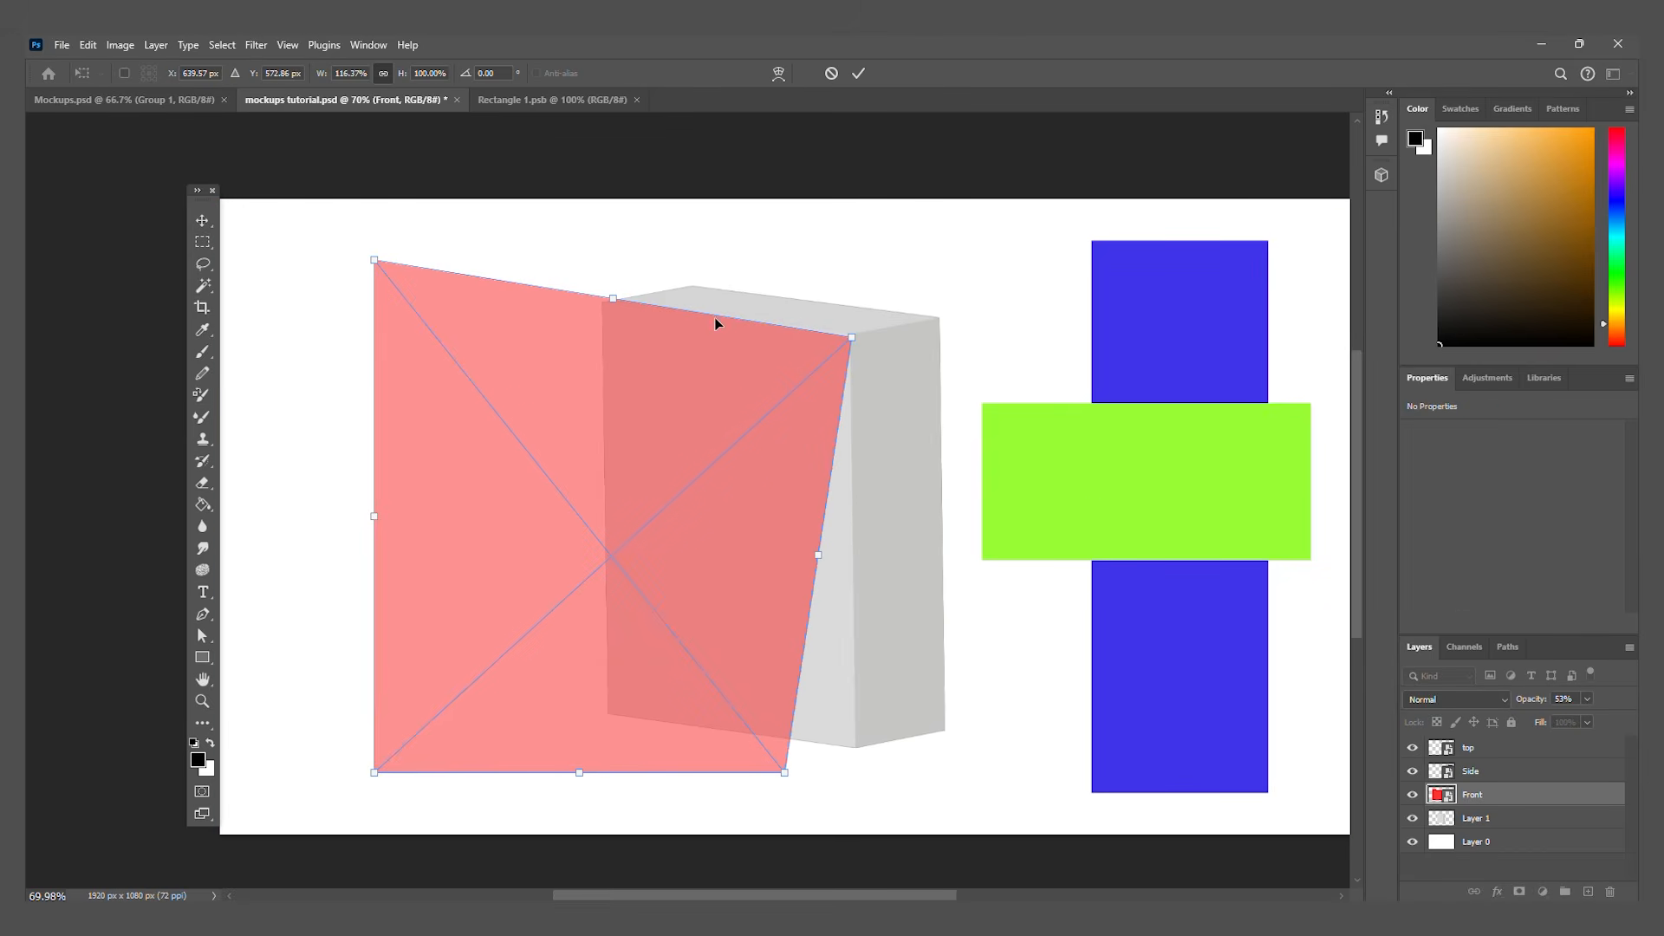
left_click_drag(377, 266, 604, 306)
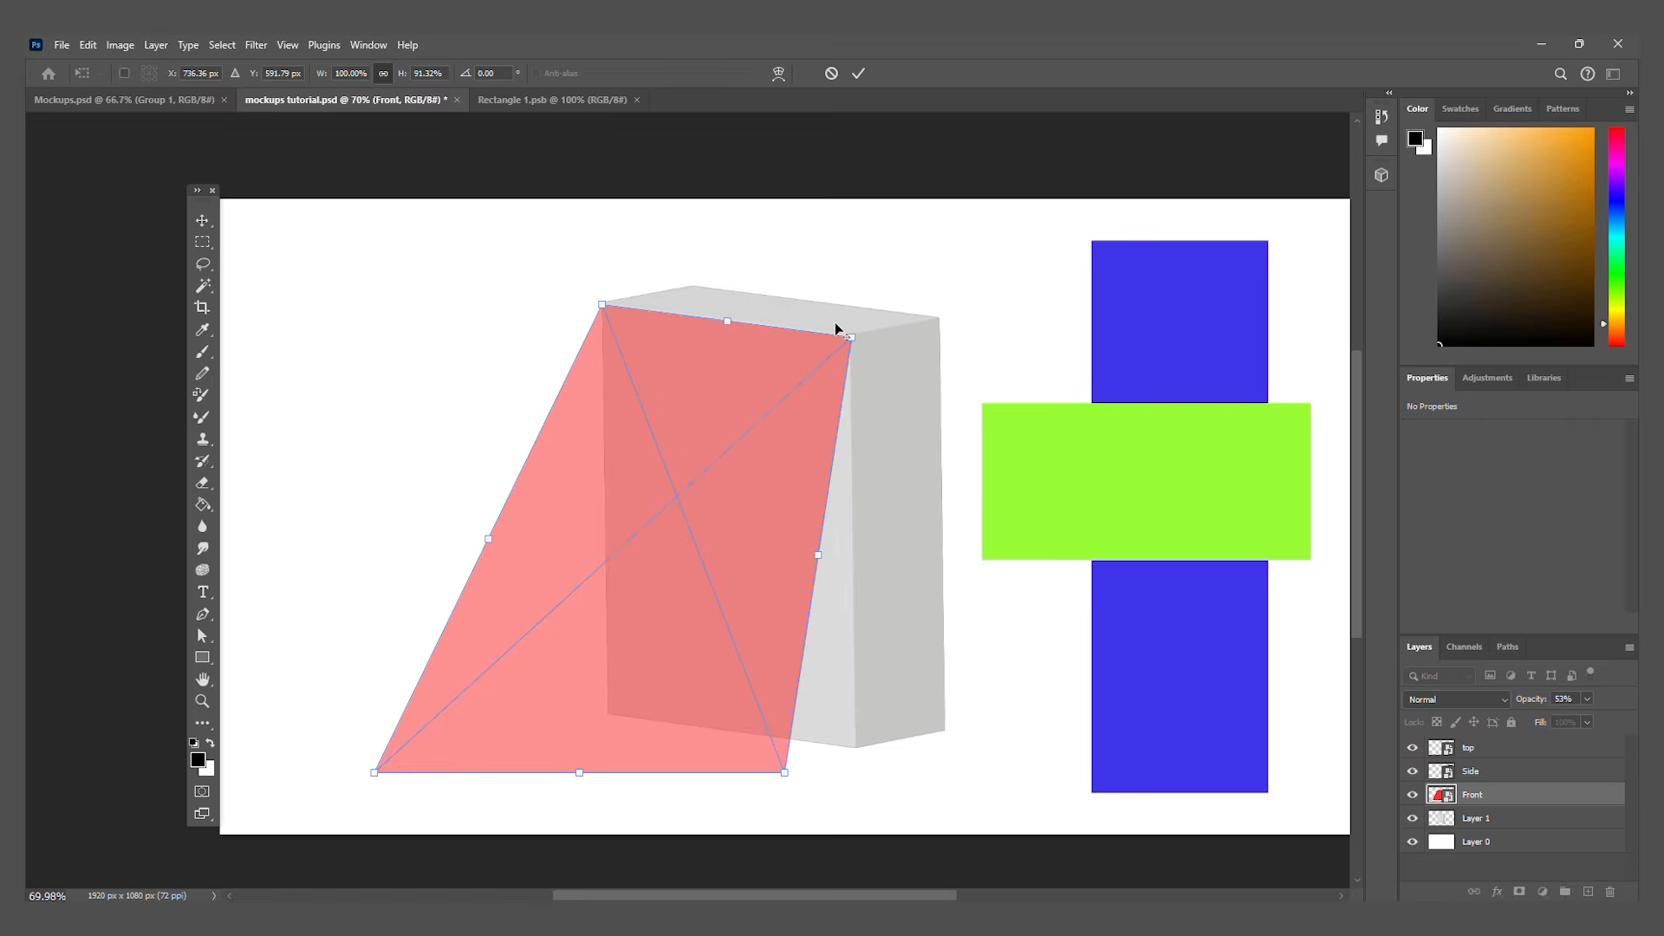
Step: Refine the Front panel's upper-left corner, fit its lower corners to the box's front face and apply the transform
scroll(680, 328, "up", 15)
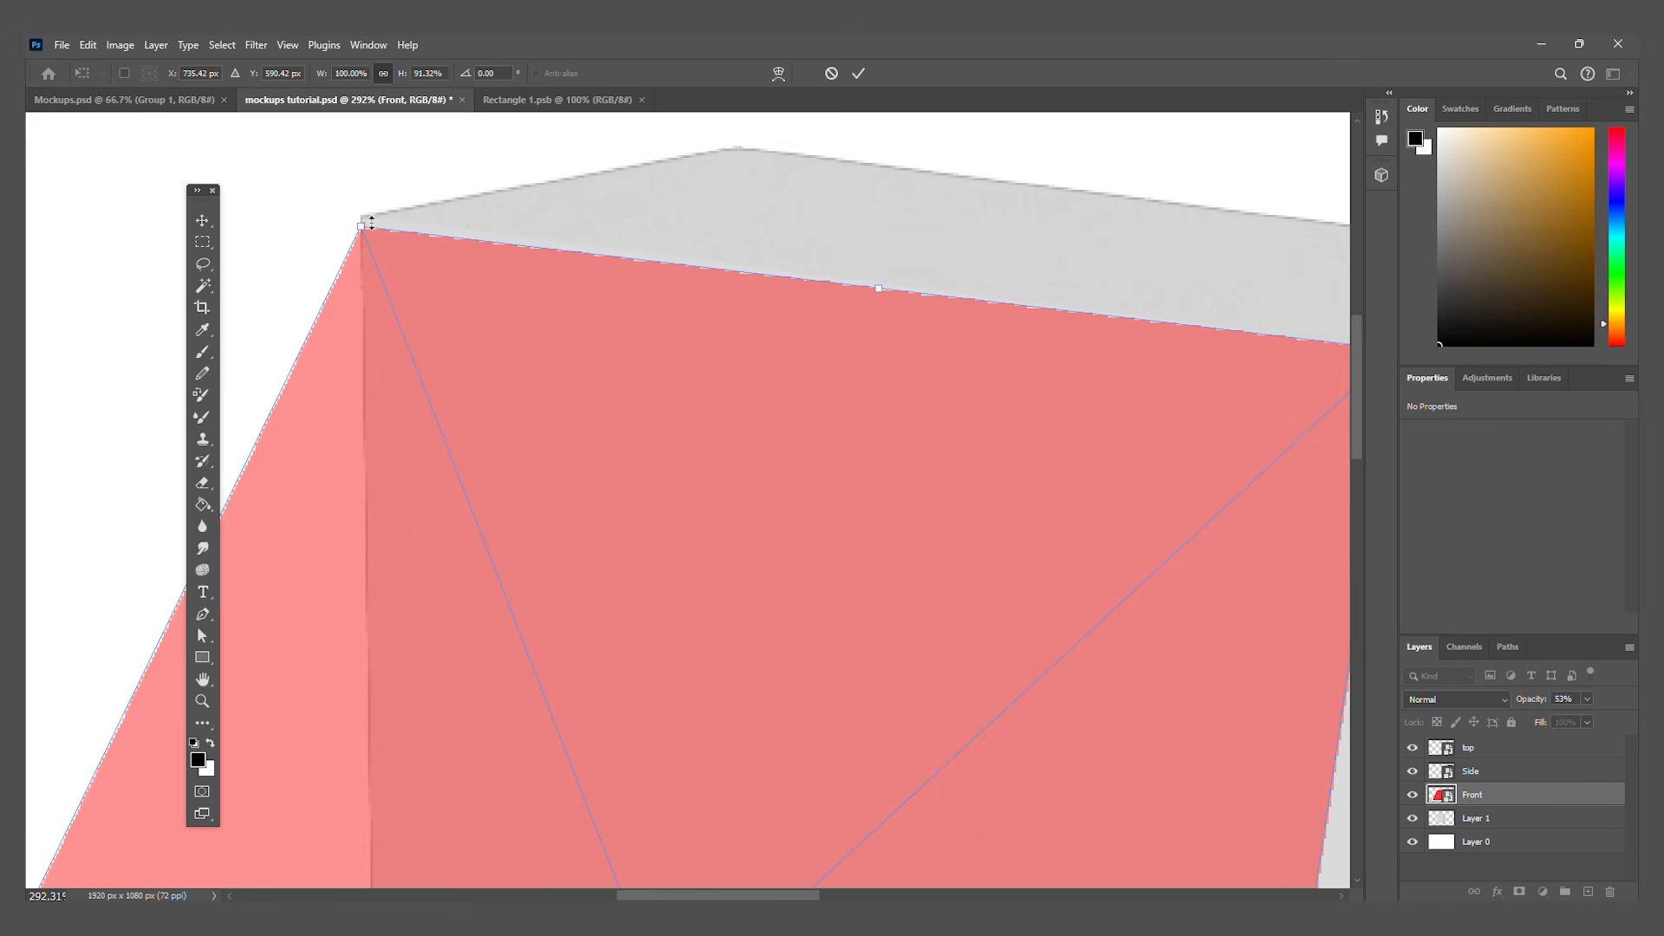
left_click_drag(364, 230, 364, 220)
scroll(520, 364, "down", 12)
scroll(724, 756, "up", 10)
left_click_drag(737, 752, 988, 658)
scroll(980, 667, "down", 8)
scroll(343, 747, "up", 2)
left_click_drag(389, 752, 850, 640)
scroll(535, 754, "down", 6)
key("Return")
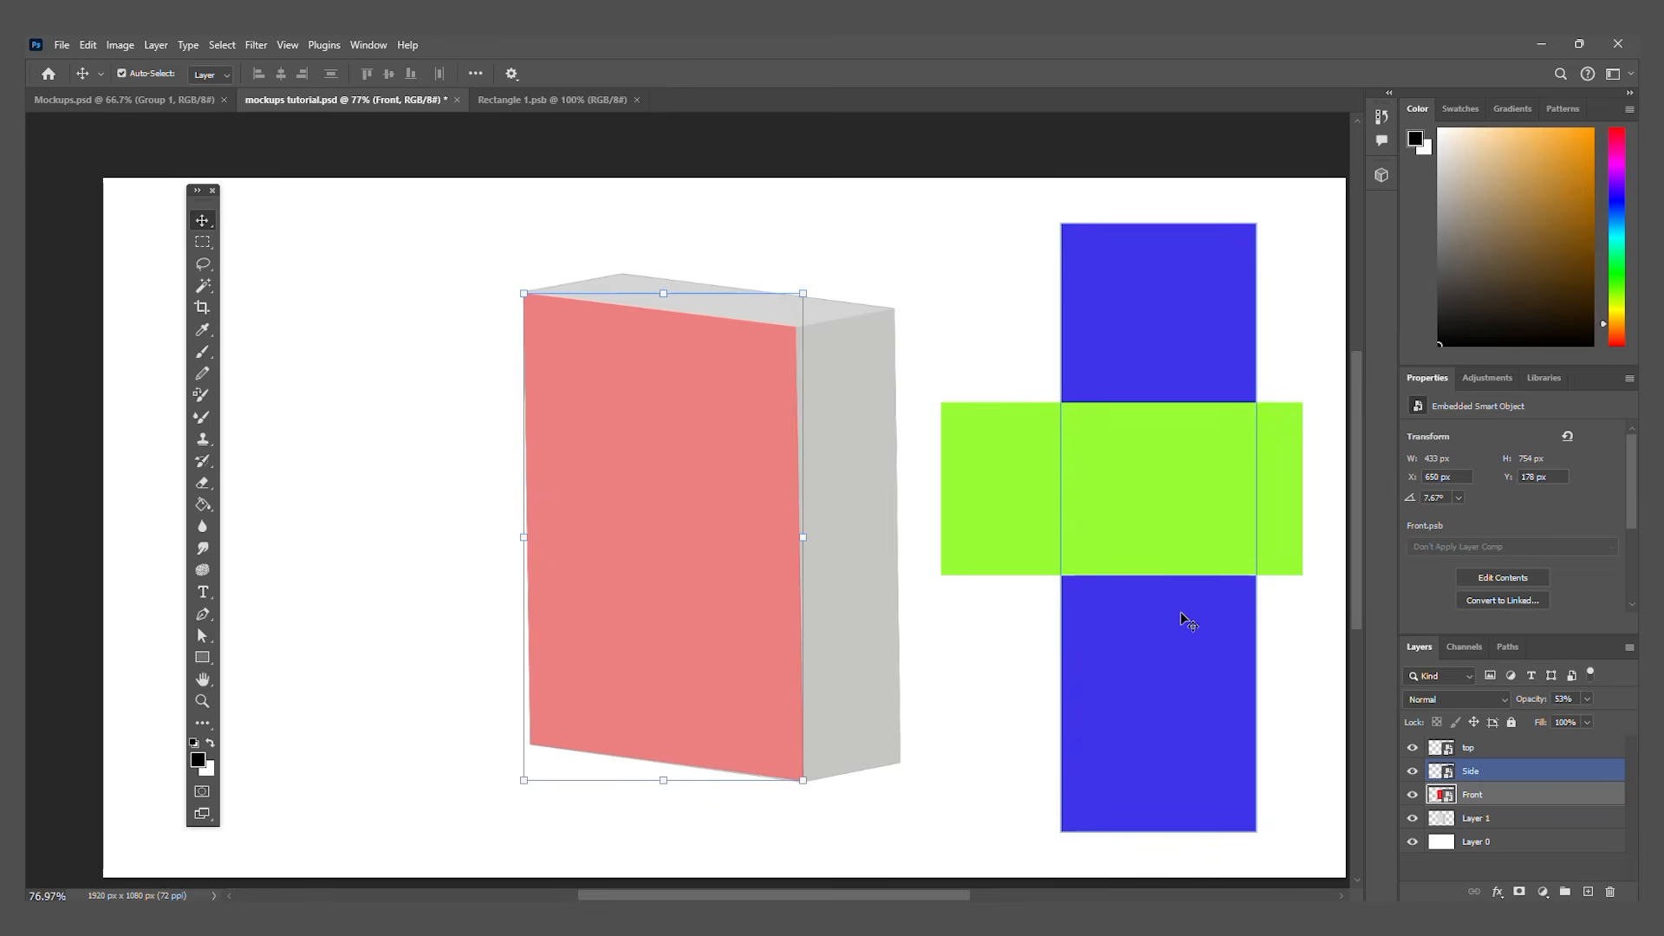
Step: Move the Side panel next to the box, set its opacity to 35% and distort its upper corners onto the side face
left_click_drag(1195, 310, 986, 311)
left_click(1586, 699)
left_click(1537, 720)
key("ctrl+t")
left_click_drag(852, 223, 796, 327)
left_click_drag(1047, 224, 893, 310)
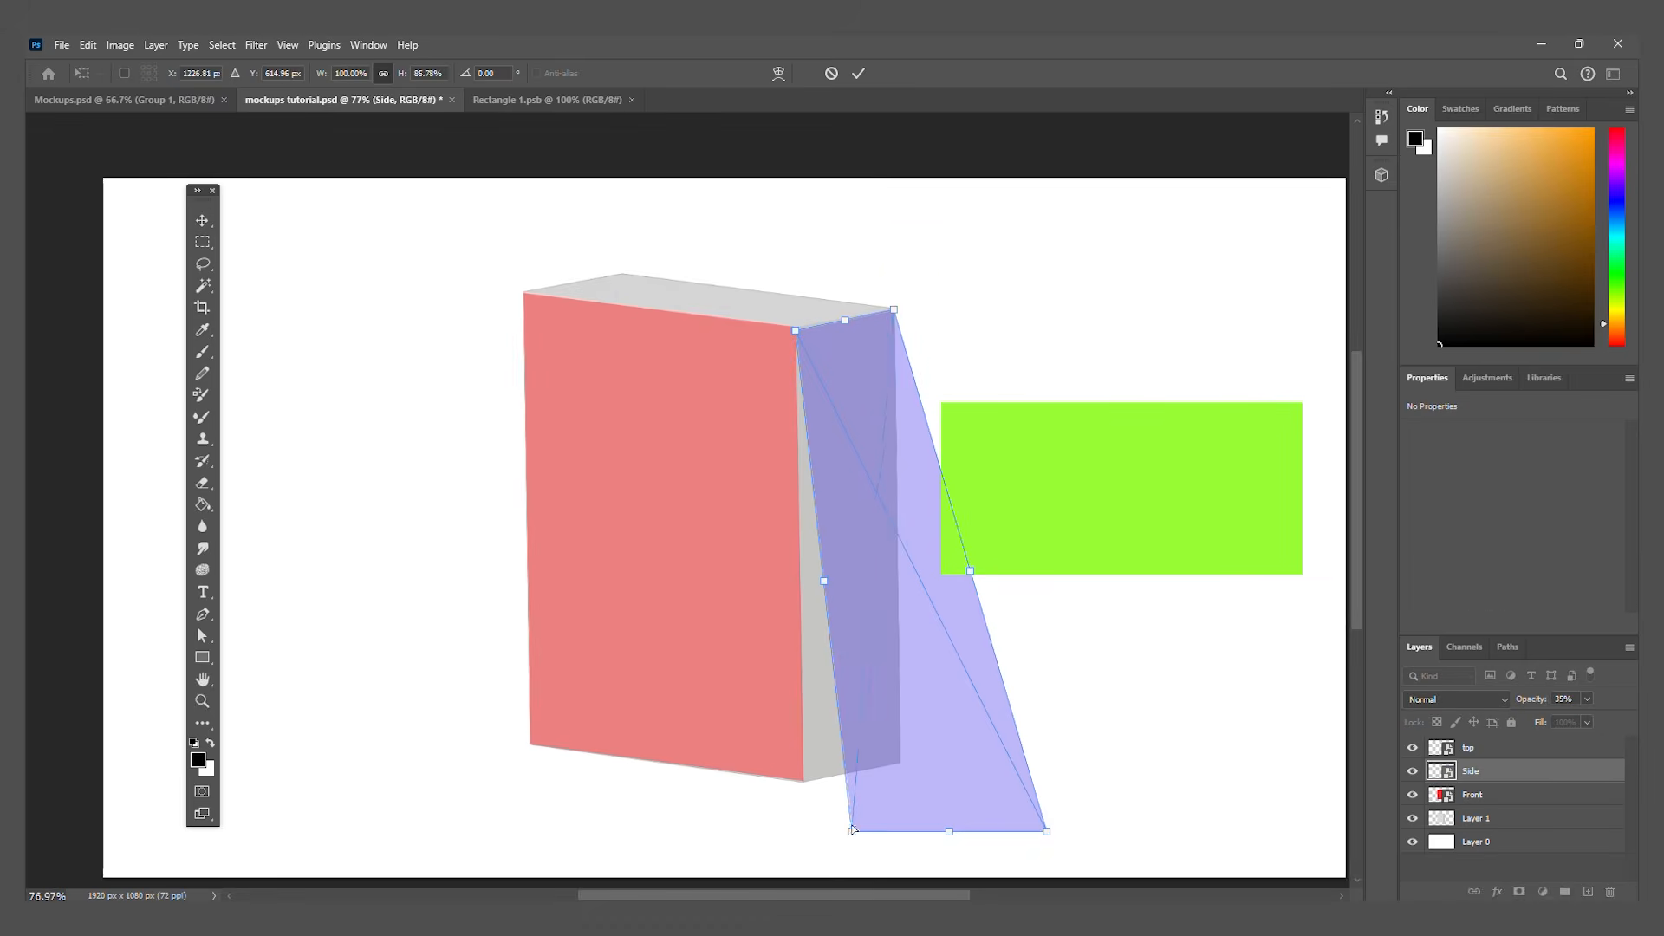
Step: Fit the Side panel's lower corners to the box's side face and fine-tune the corners so they meet the box edges
left_click_drag(852, 832, 803, 783)
scroll(901, 766, "up", 5)
left_click_drag(1046, 831, 904, 748)
scroll(902, 768, "up", 10)
scroll(892, 743, "down", 3)
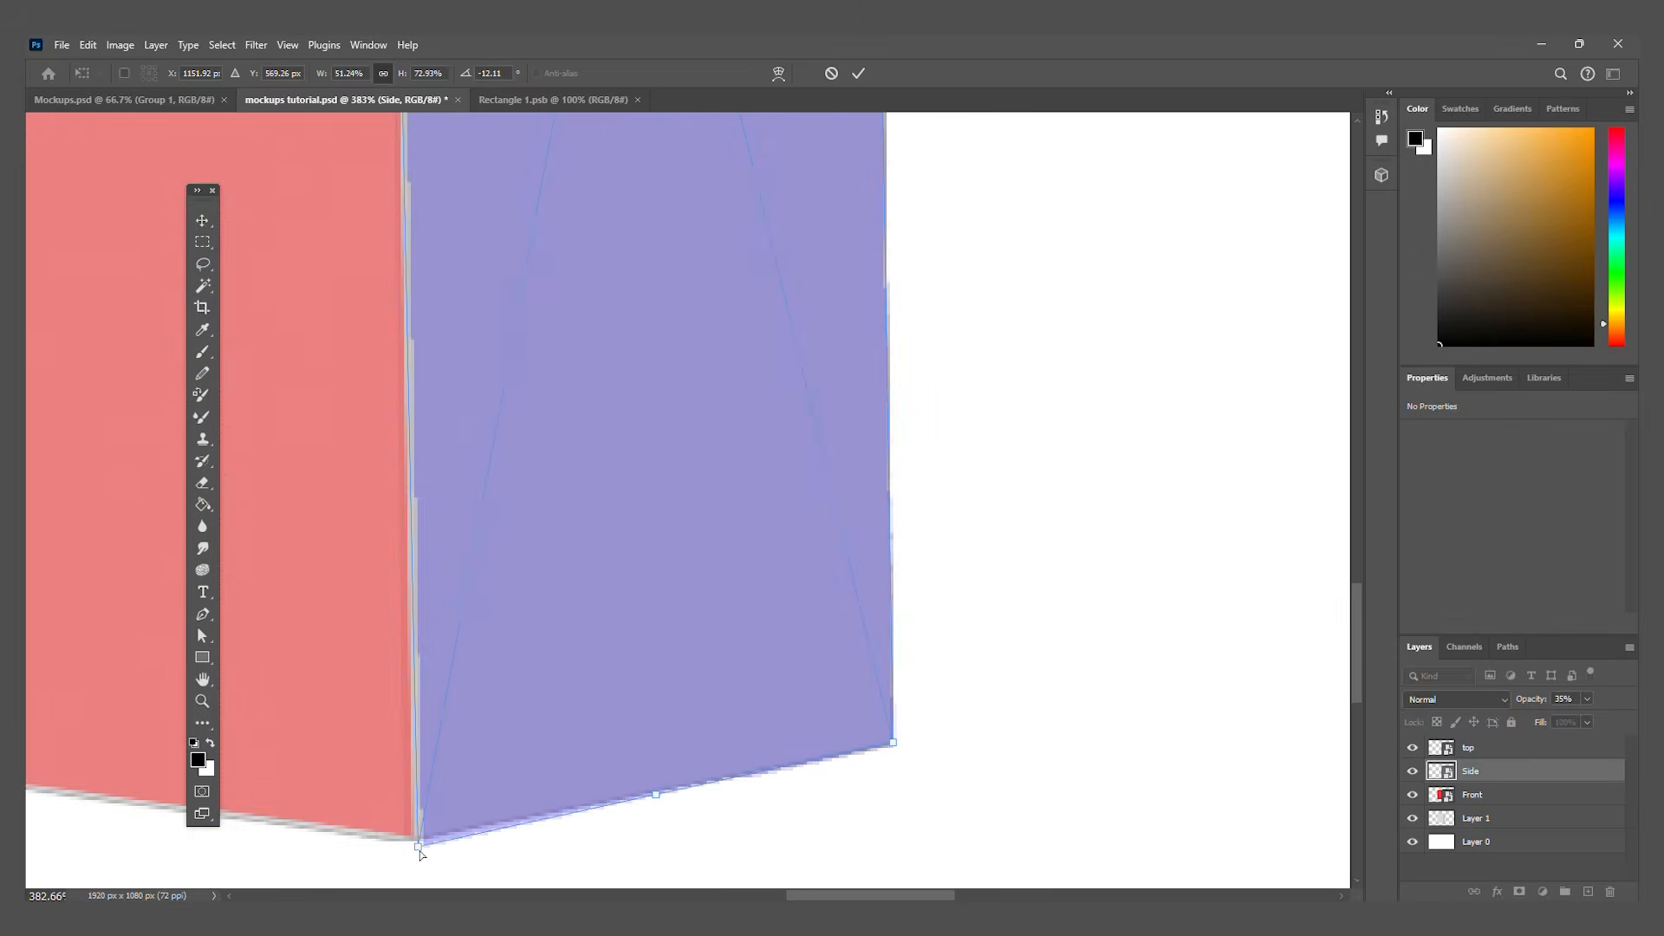
left_click_drag(419, 847, 414, 845)
scroll(727, 837, "down", 8)
scroll(732, 837, "down", 4)
scroll(756, 363, "up", 15)
left_click_drag(813, 350, 819, 339)
scroll(806, 373, "down", 8)
scroll(570, 506, "up", 8)
left_click_drag(558, 488, 554, 459)
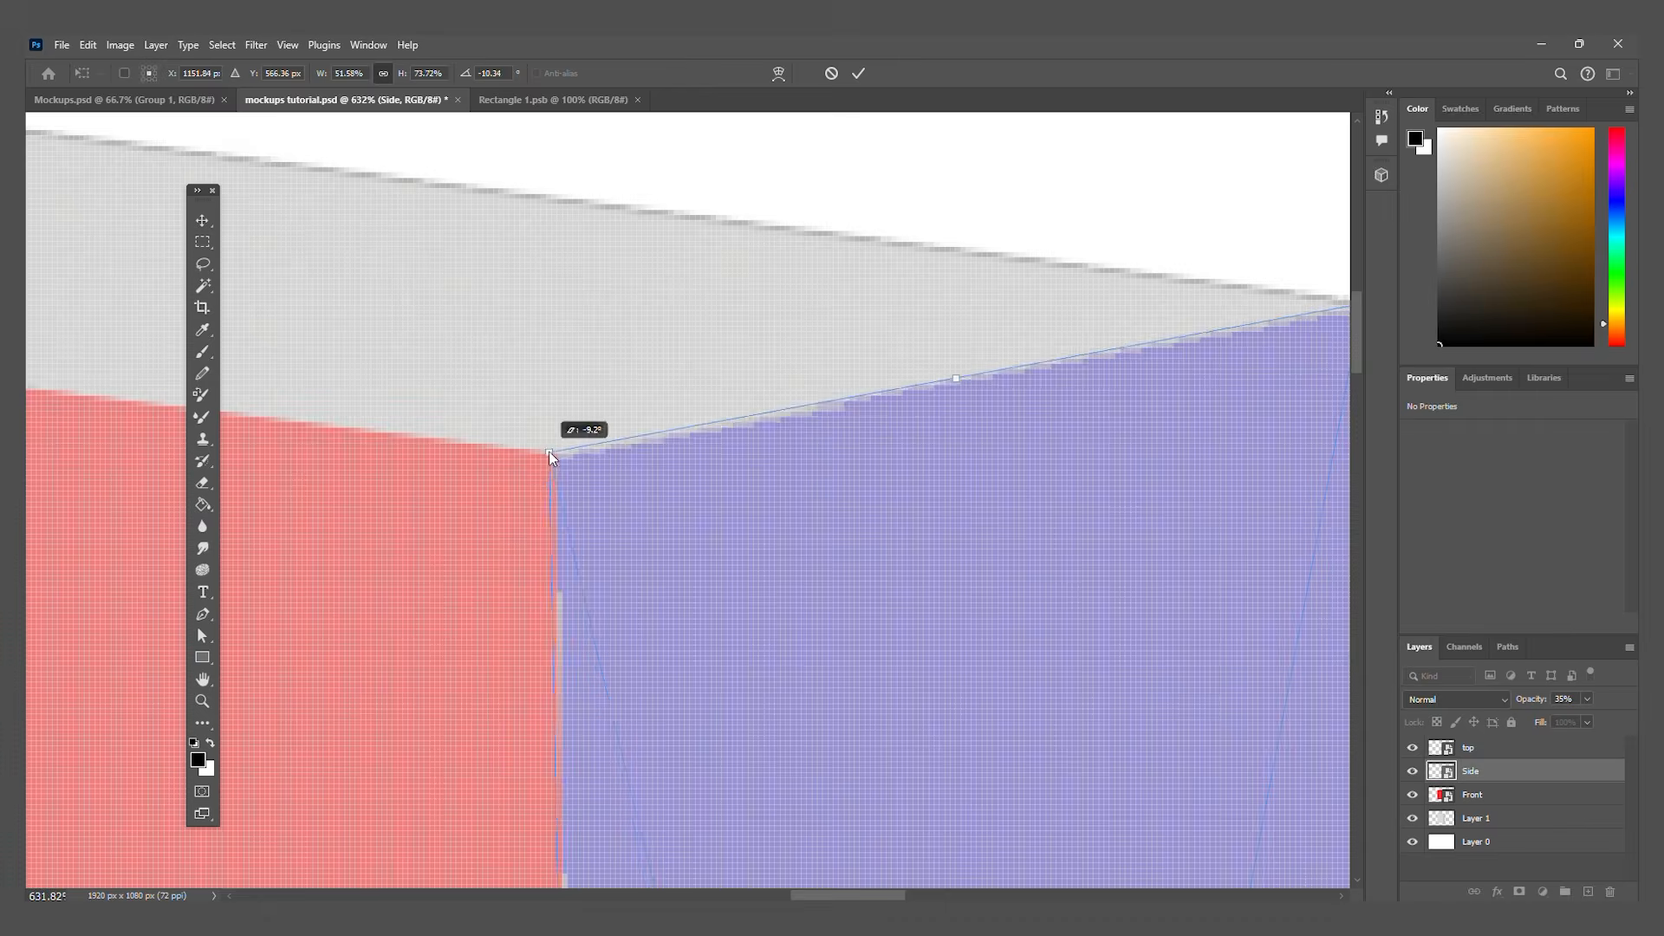
scroll(668, 506, "down", 12)
Step: Set the top layer's opacity to 60% and move the green panel over the upper part of the box
left_click(1482, 748)
left_click(1587, 699)
left_click_drag(1593, 718, 1557, 720)
left_click_drag(968, 675, 513, 475)
scroll(513, 475, "up", 4)
Step: Distort the green panel's four corners onto the box's top face and apply the transform
key("ctrl+t")
left_click_drag(293, 346, 456, 434)
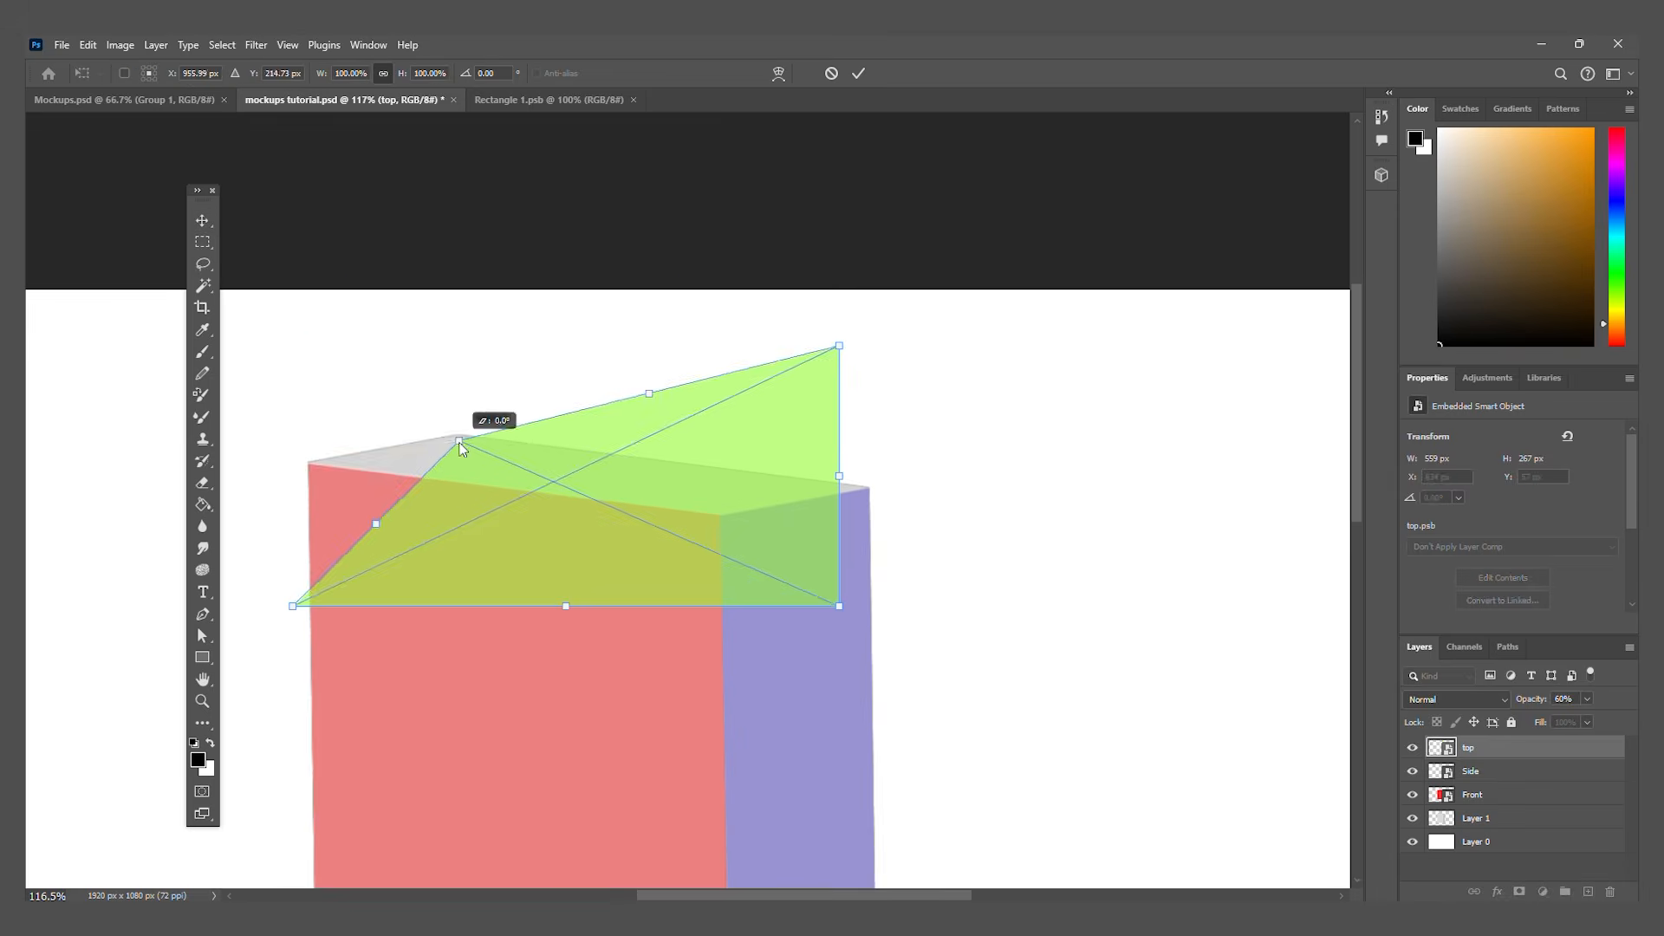
left_click_drag(293, 607, 311, 461)
left_click_drag(839, 346, 869, 486)
left_click_drag(839, 606, 725, 515)
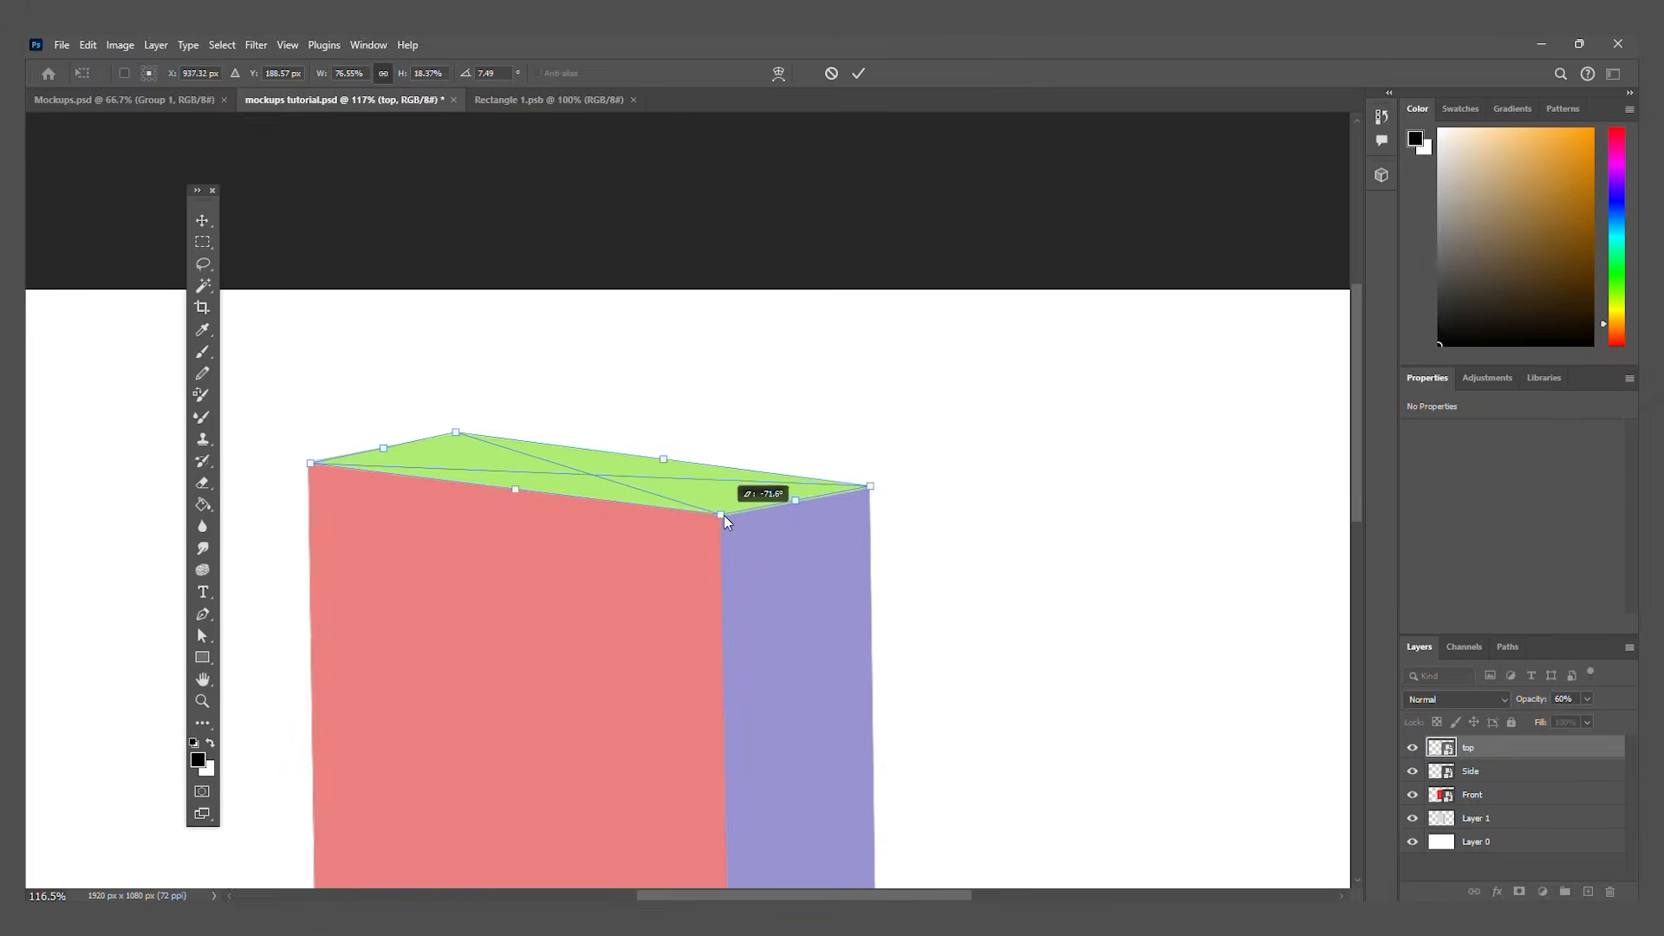
key("Return")
key("ctrl+0")
Step: Open the Front smart object's contents and hide its red rectangle layer
left_click(609, 620)
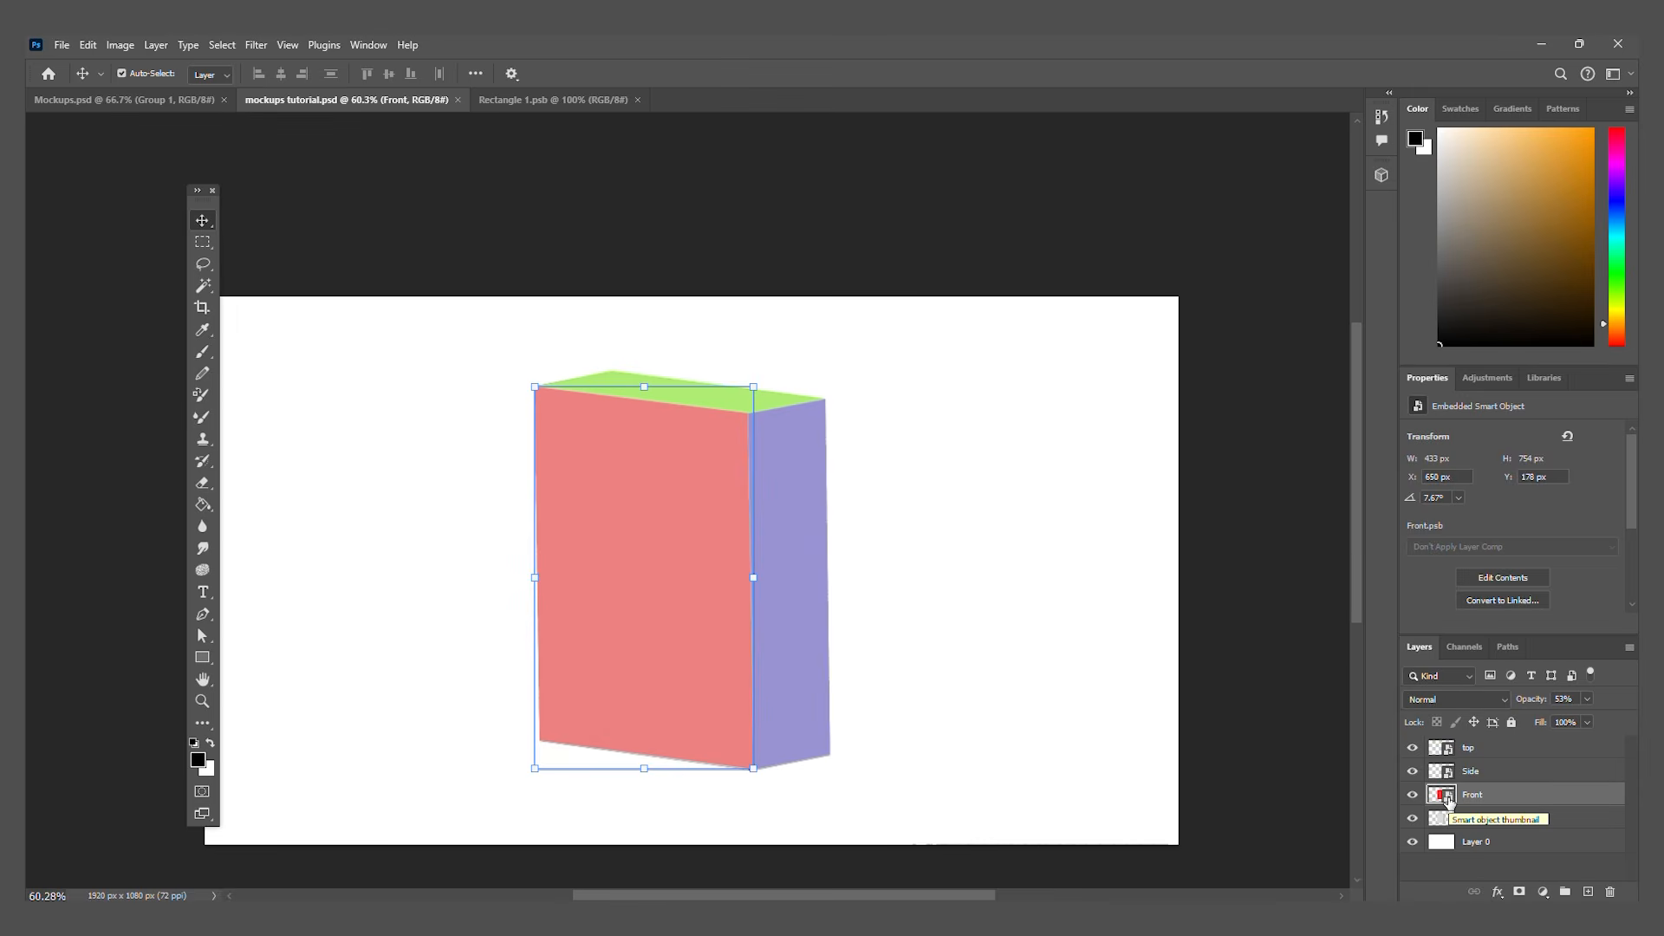
double_click(1443, 795)
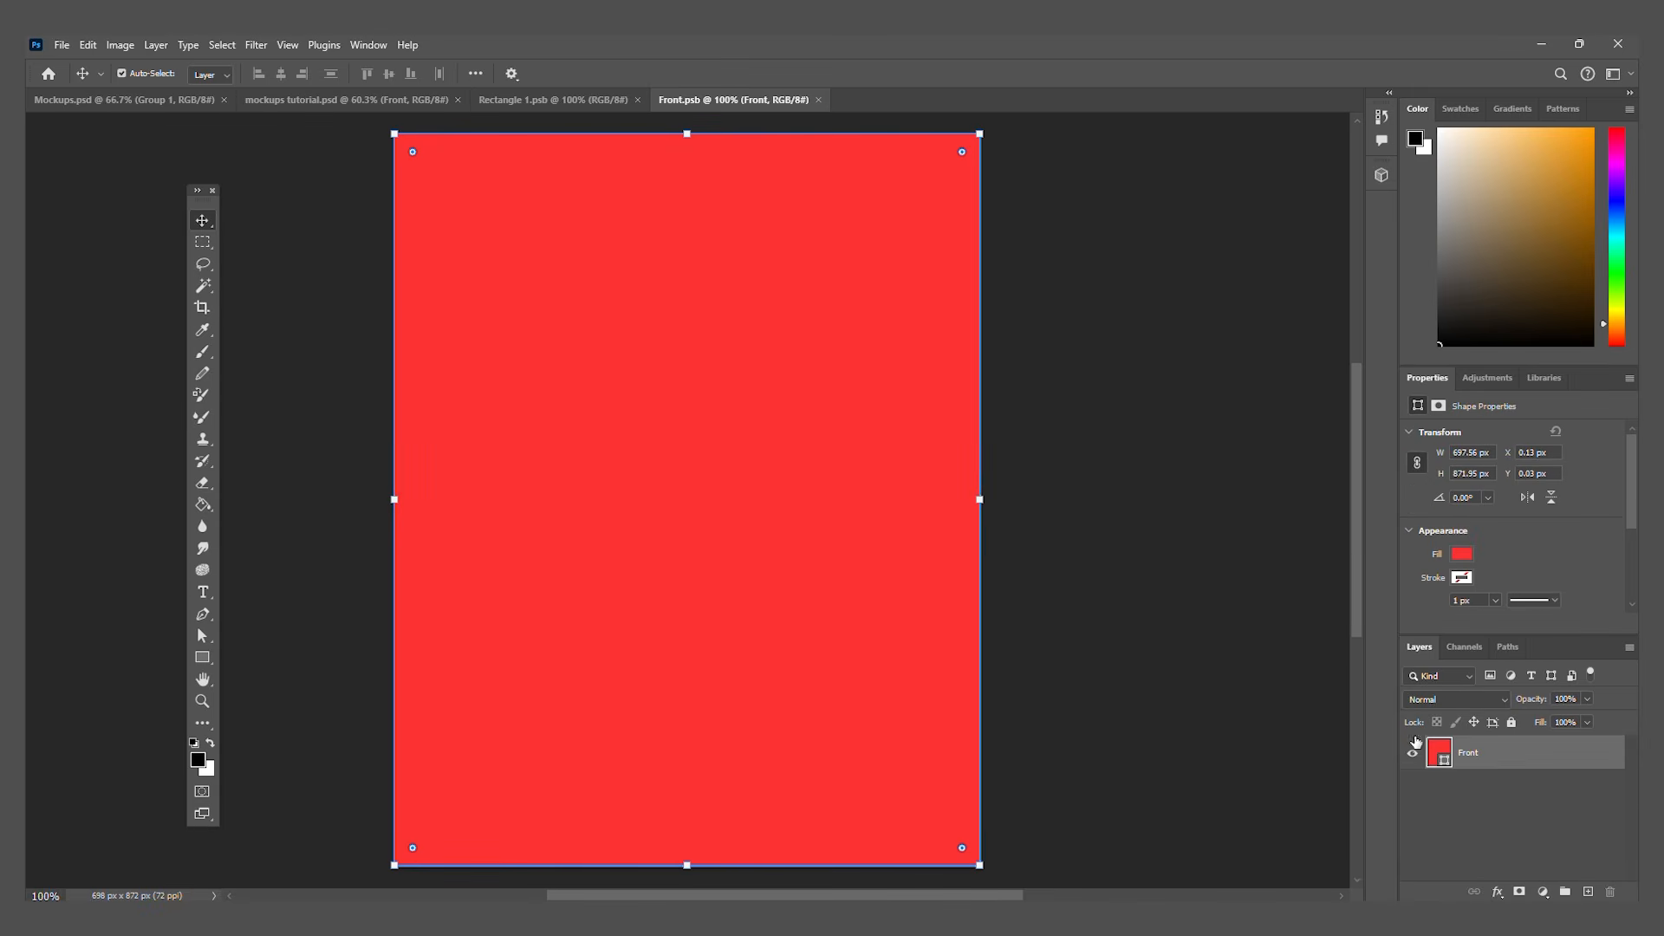
left_click(1413, 757)
scroll(754, 584, "down", 2)
left_click(754, 584)
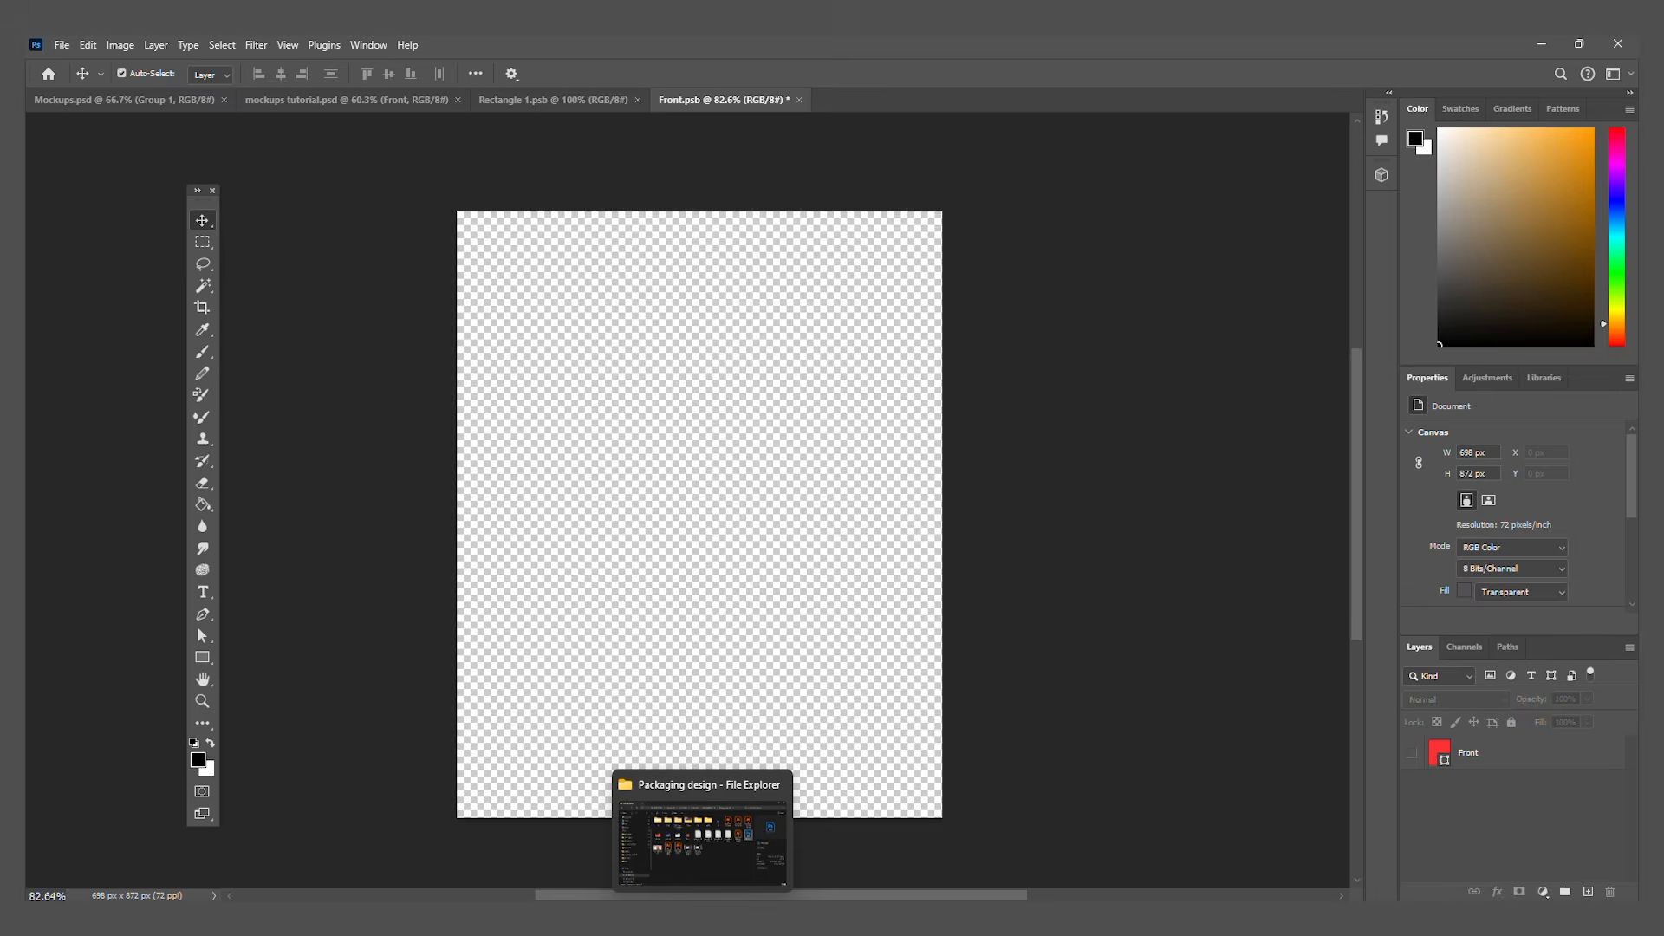
Step: Switch to File Explorer, open the images folder and place Packaging-Design_12 into the Front.psb document
left_click(702, 919)
double_click(915, 312)
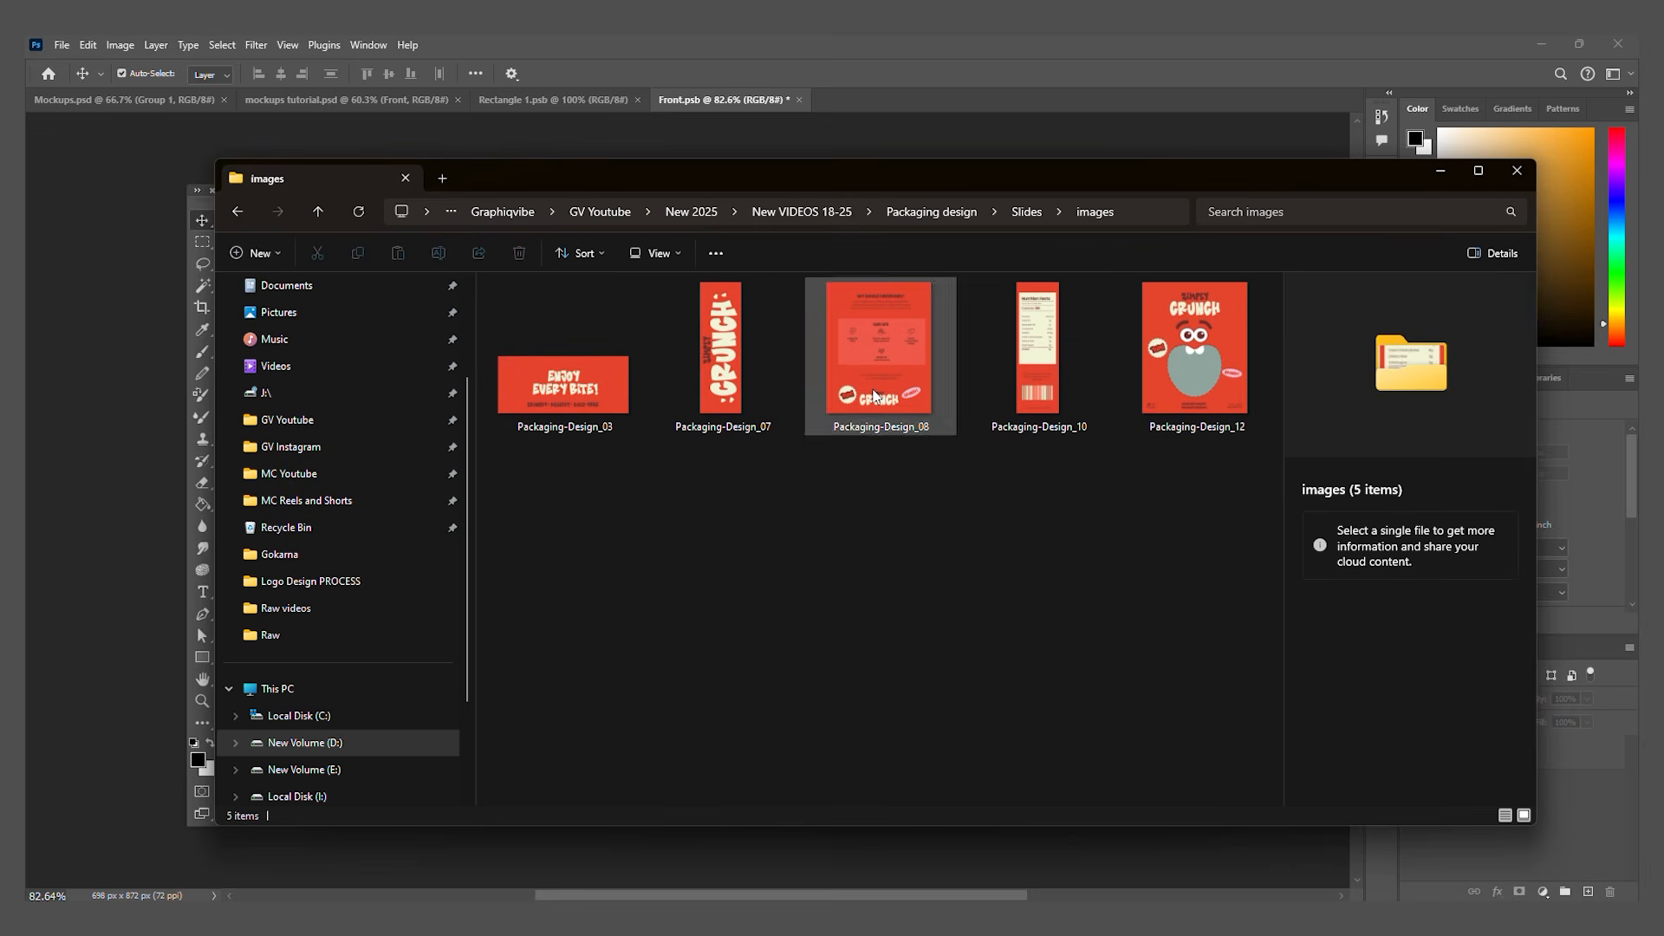
left_click(1241, 422)
left_click_drag(1196, 336, 142, 564)
Step: Align and scale the Packaging-Design_12 artwork to fill the Front.psb canvas, and commit the placement
left_click_drag(897, 268, 945, 209)
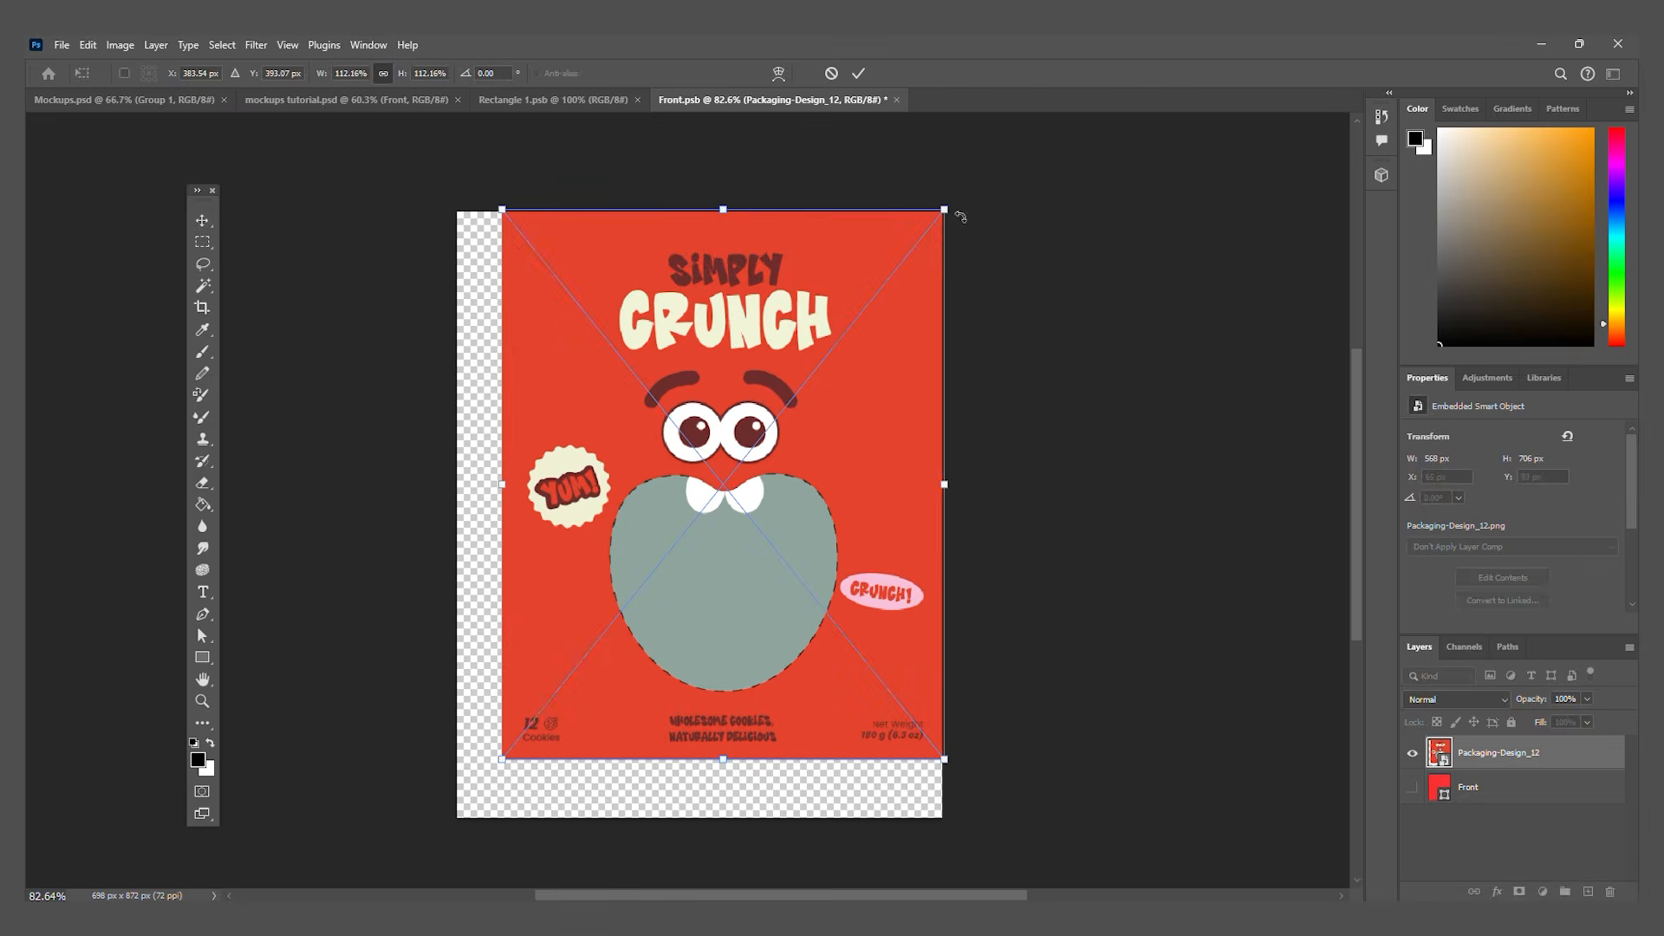
left_click_drag(792, 475, 747, 531)
left_click_drag(898, 268, 943, 212)
key("Return")
Step: Save the Front.psb contents and return to the mockups tutorial.psd document
left_click(1117, 462)
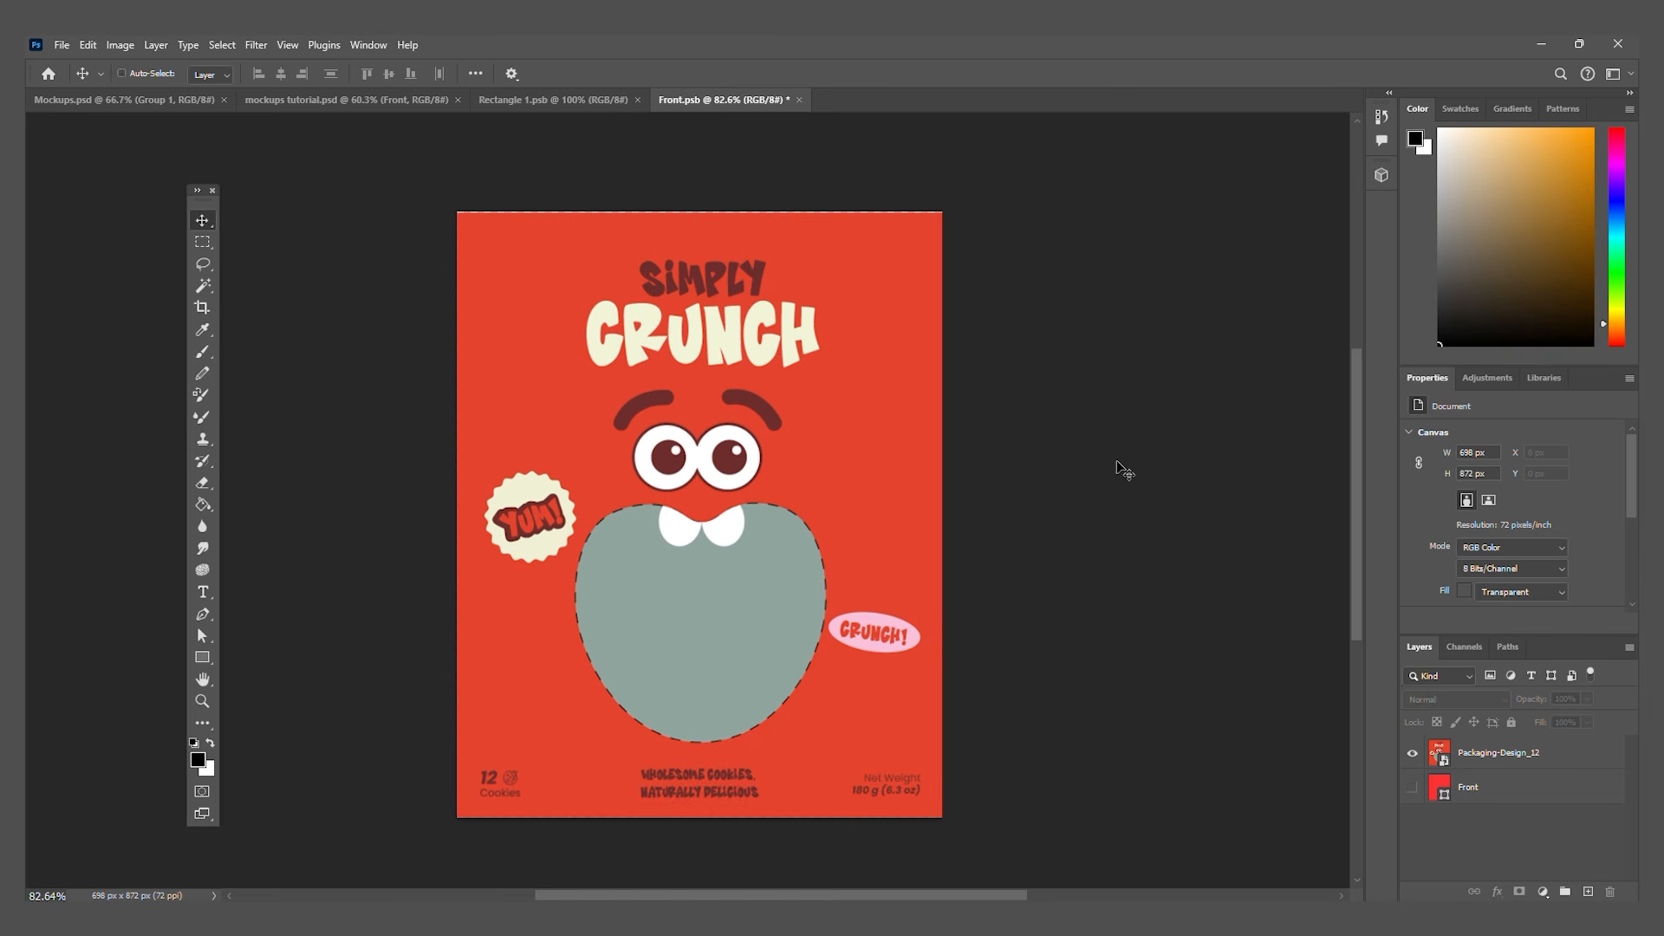
key("ctrl+s")
left_click(324, 102)
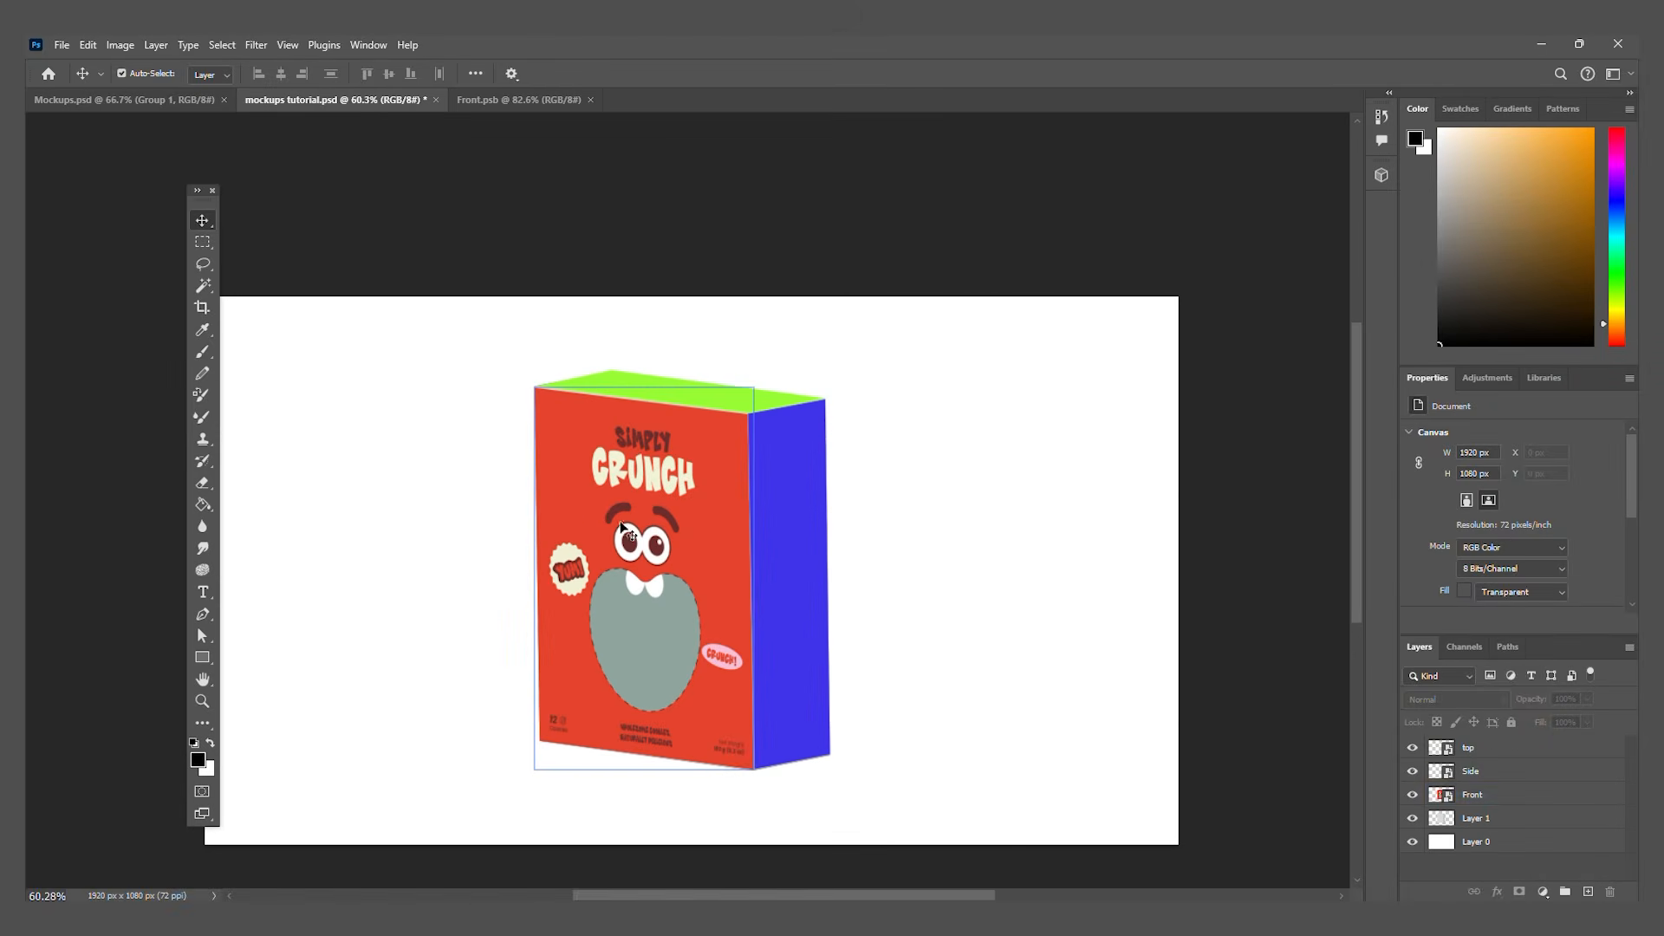
left_click(622, 528)
left_click(814, 286)
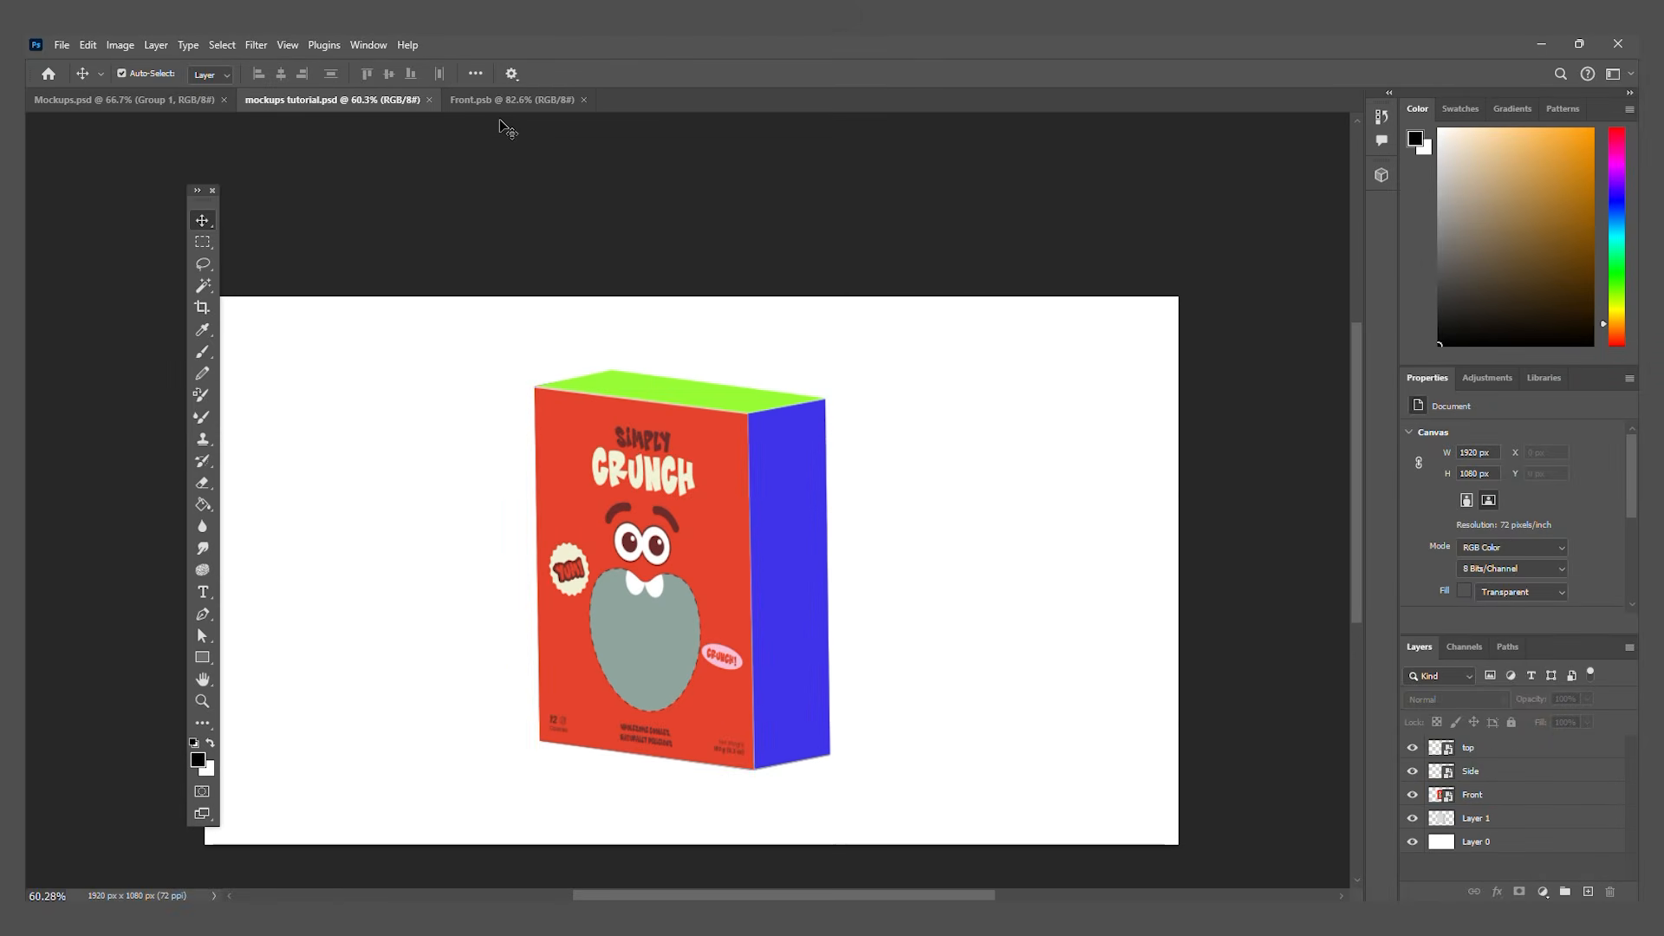
Step: Open the Side smart object, replace its blue rectangle with the Packaging-Design_07 artwork and scale it to fill the canvas
left_click(784, 553)
double_click(1464, 767)
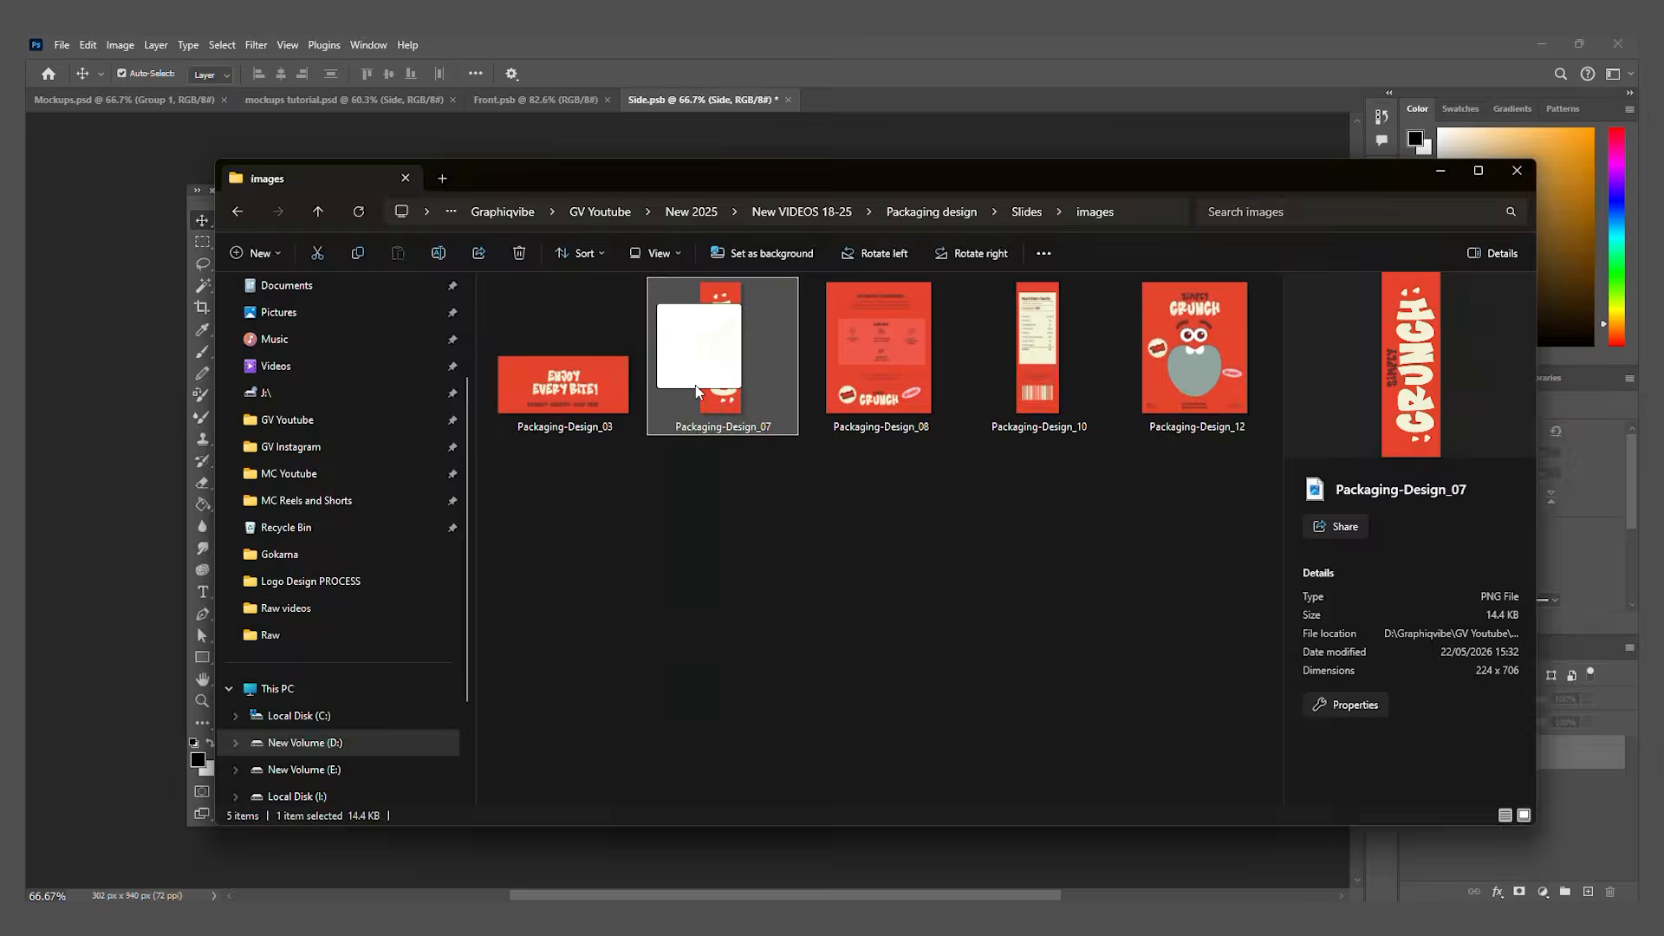
left_click_drag(696, 390, 737, 138)
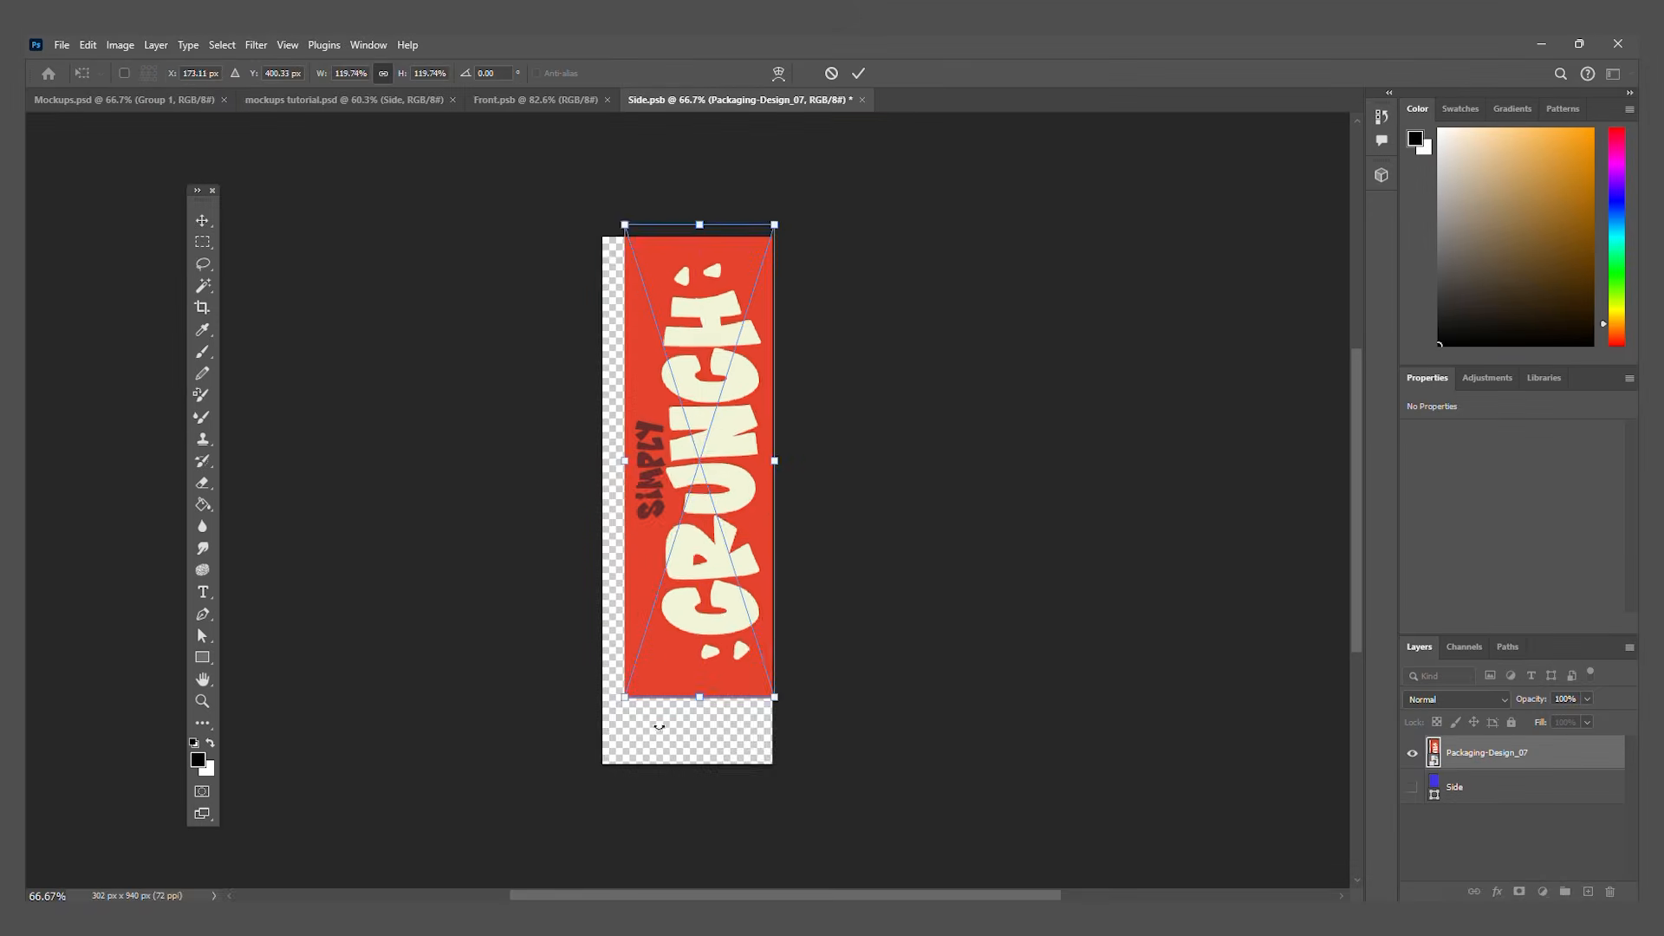
key("Return")
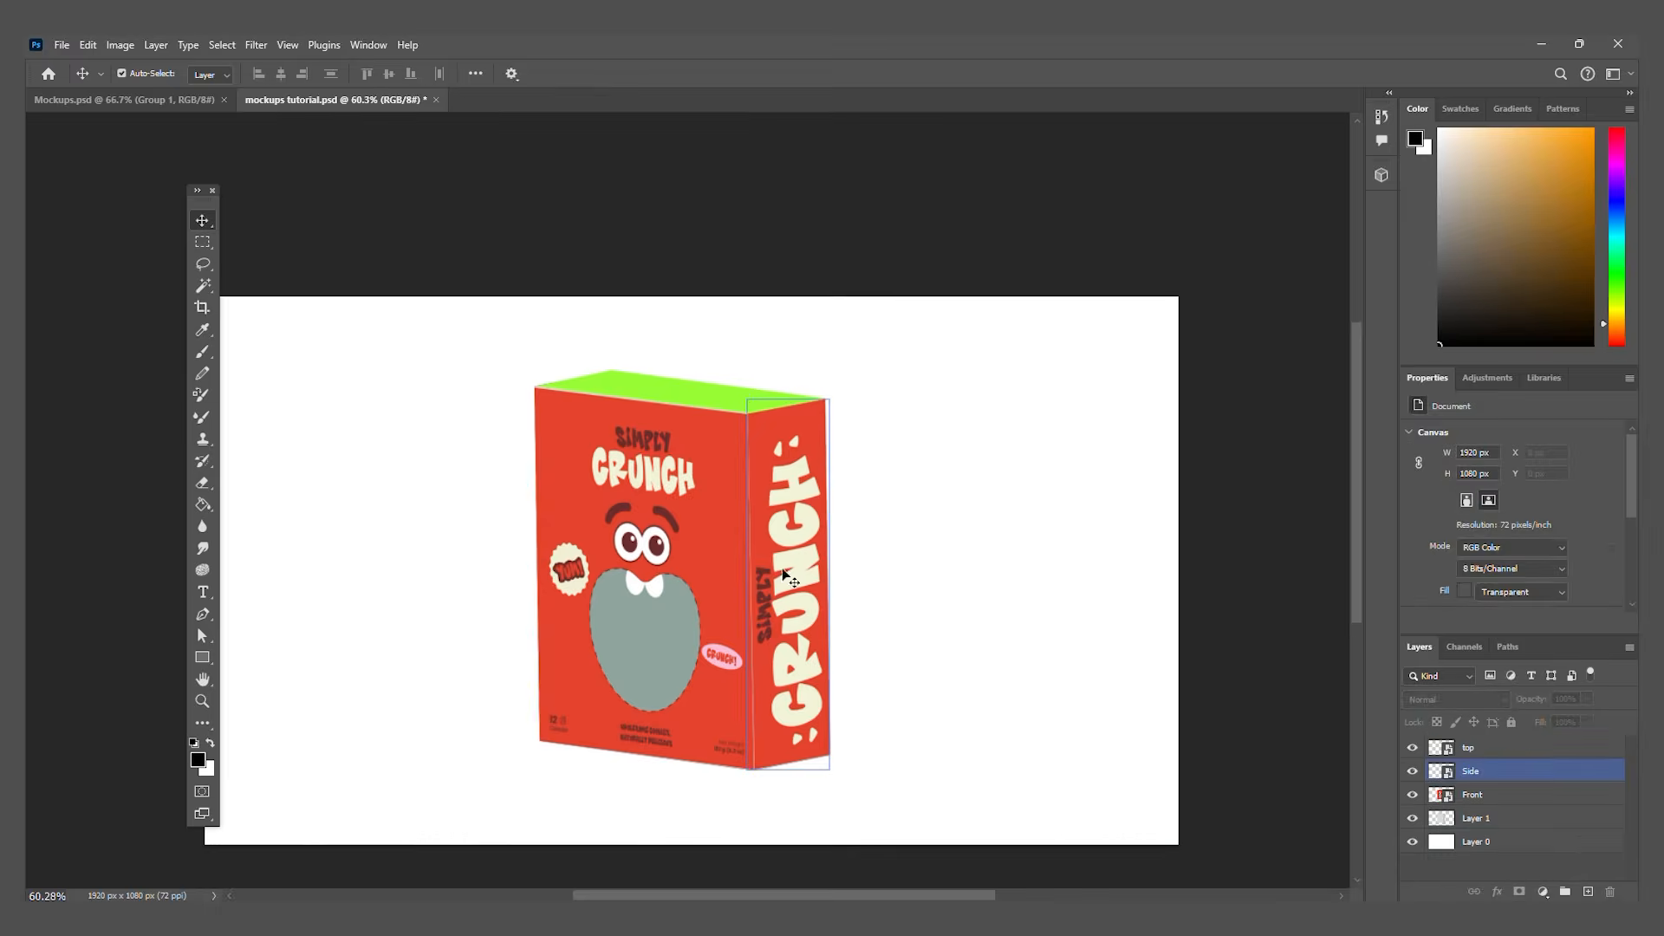
Step: Place Packaging-Design_03 in the top smart object in place of the green rectangle, save it and return to the mockup document
left_click(676, 382)
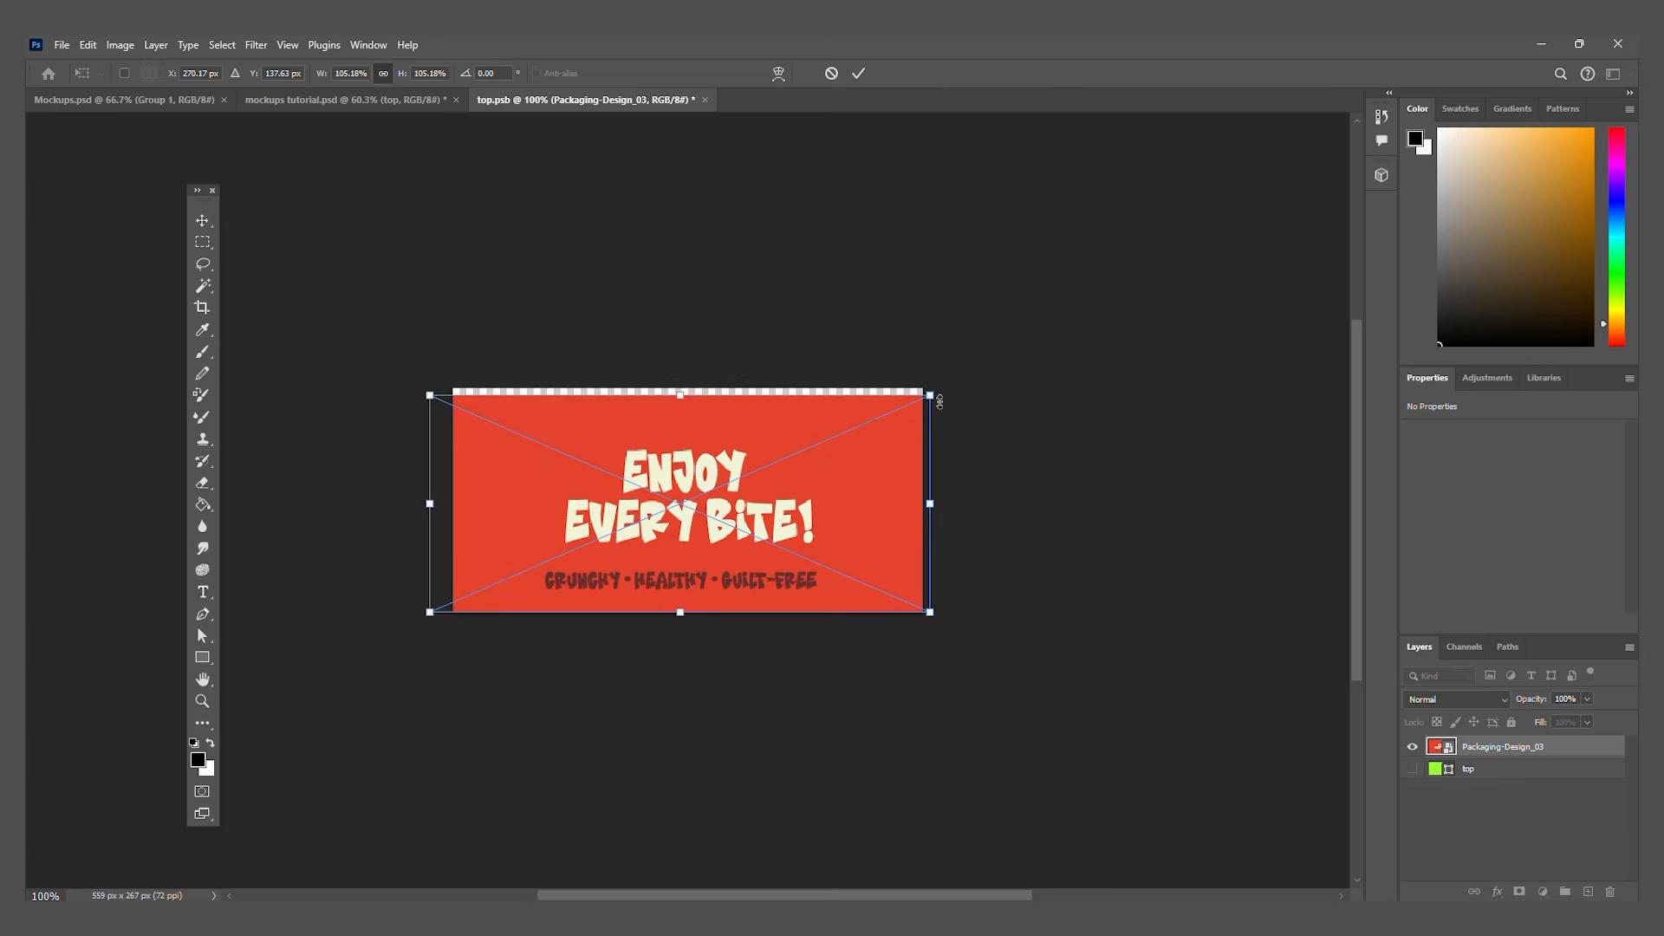
key("Return")
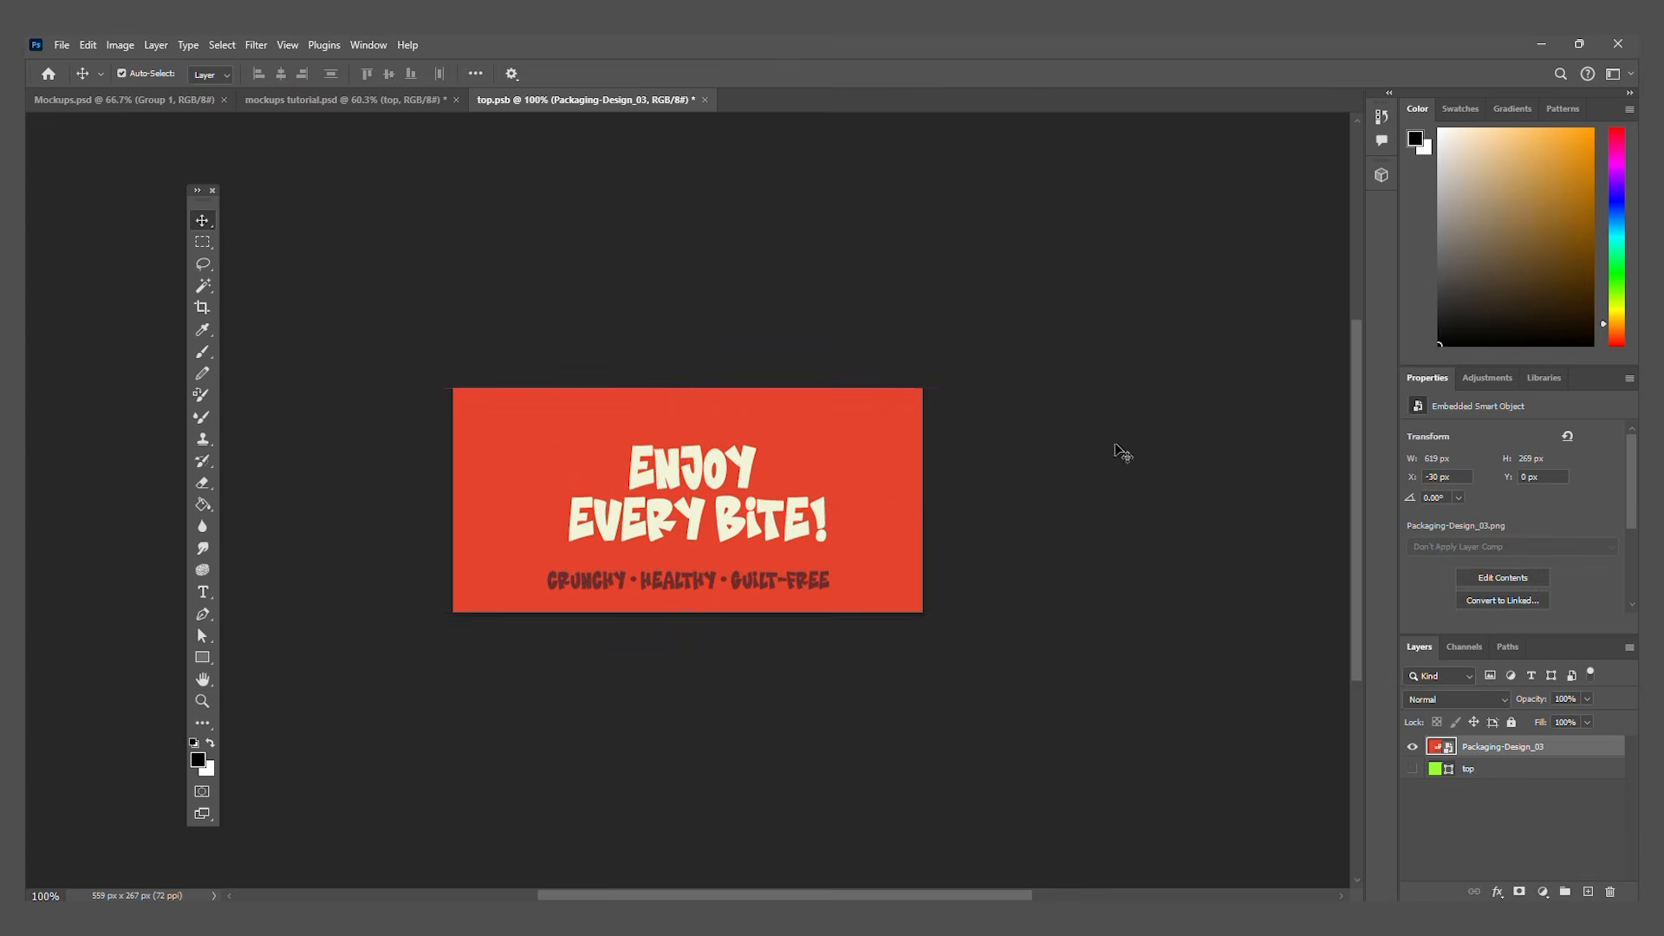
key("ctrl+s")
left_click(303, 99)
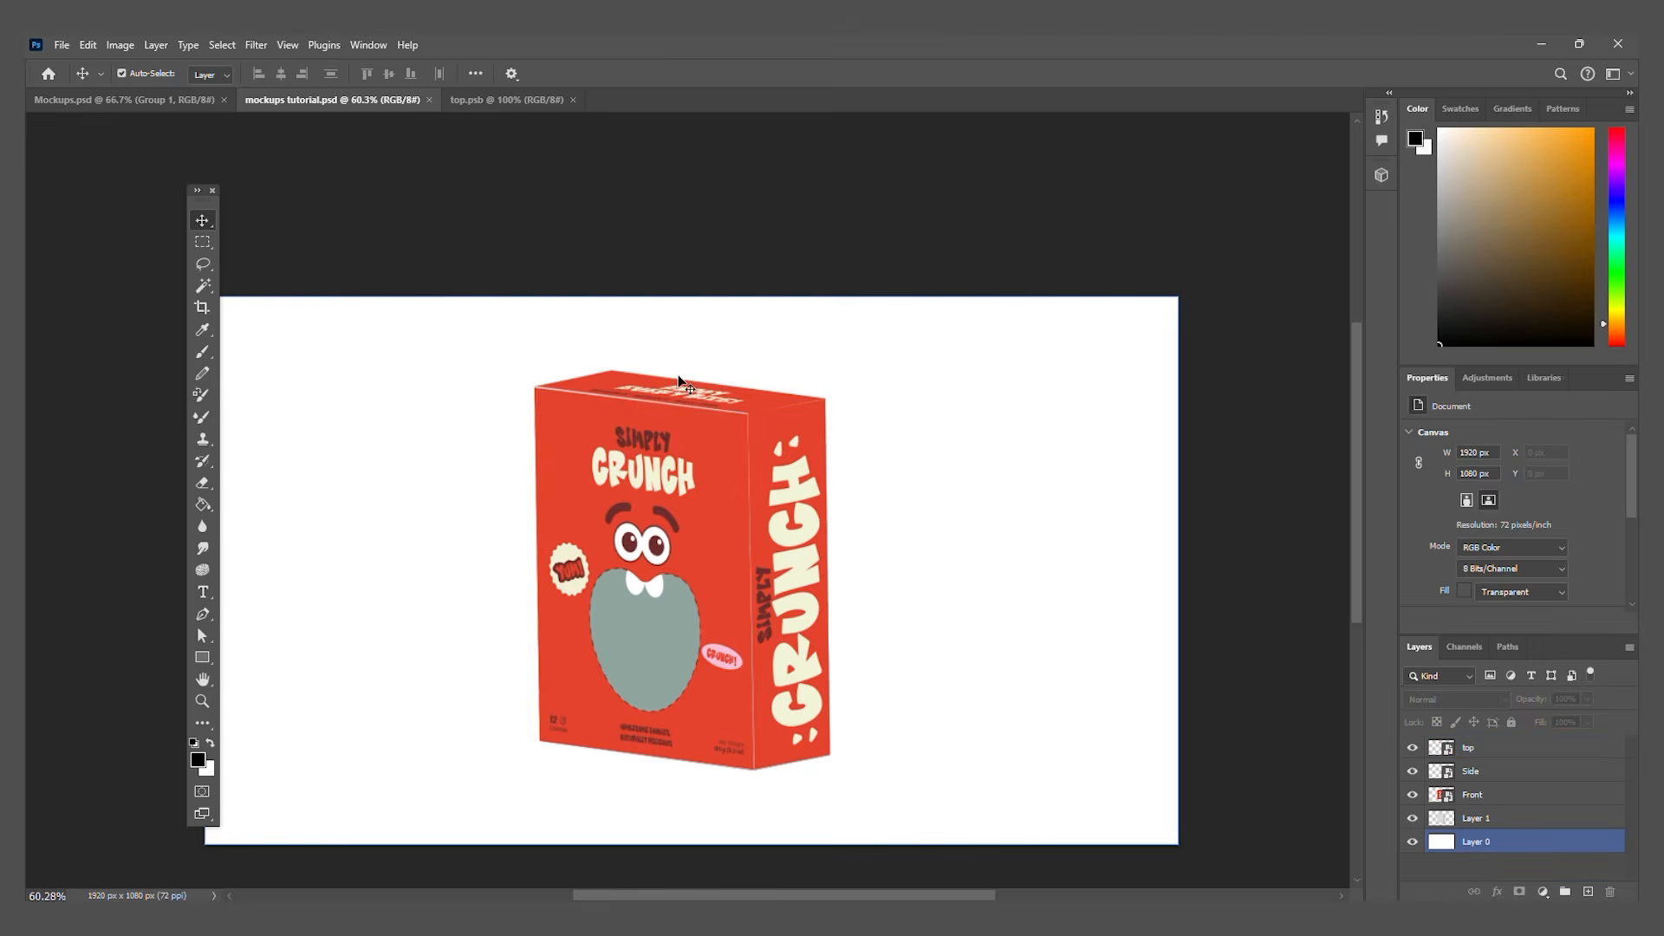
Step: Distort the top panel's front-left corner outward to meet the corner of the box and cover the grey gap
scroll(561, 389, "up", 5)
left_click(546, 369)
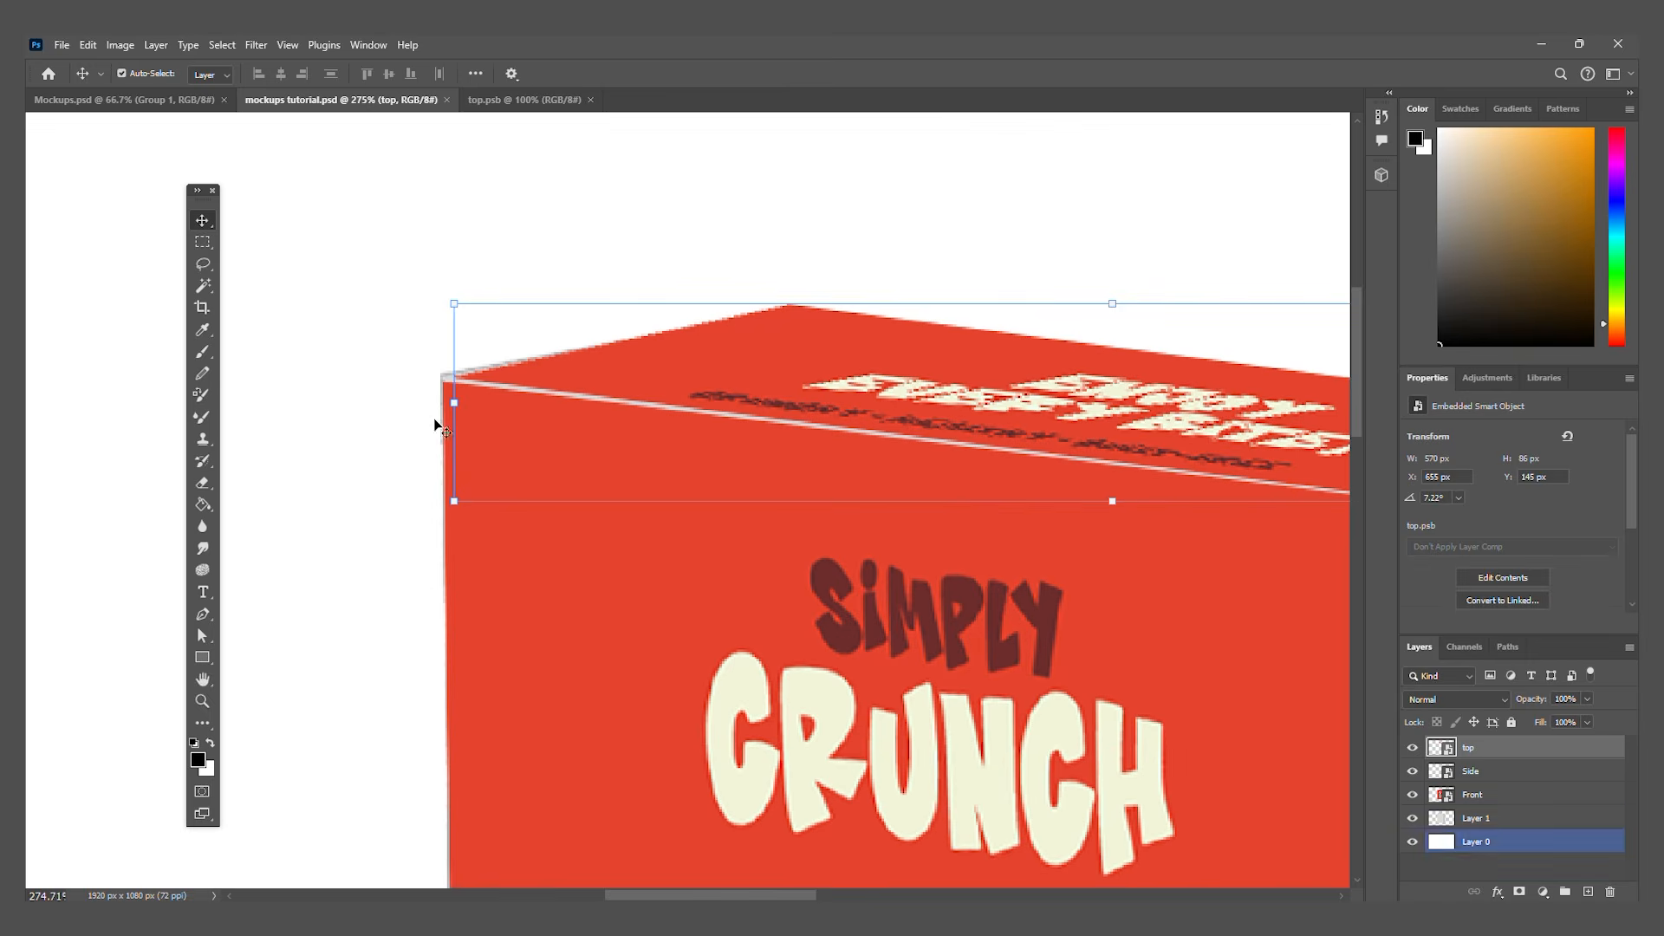
scroll(459, 378, "up", 1)
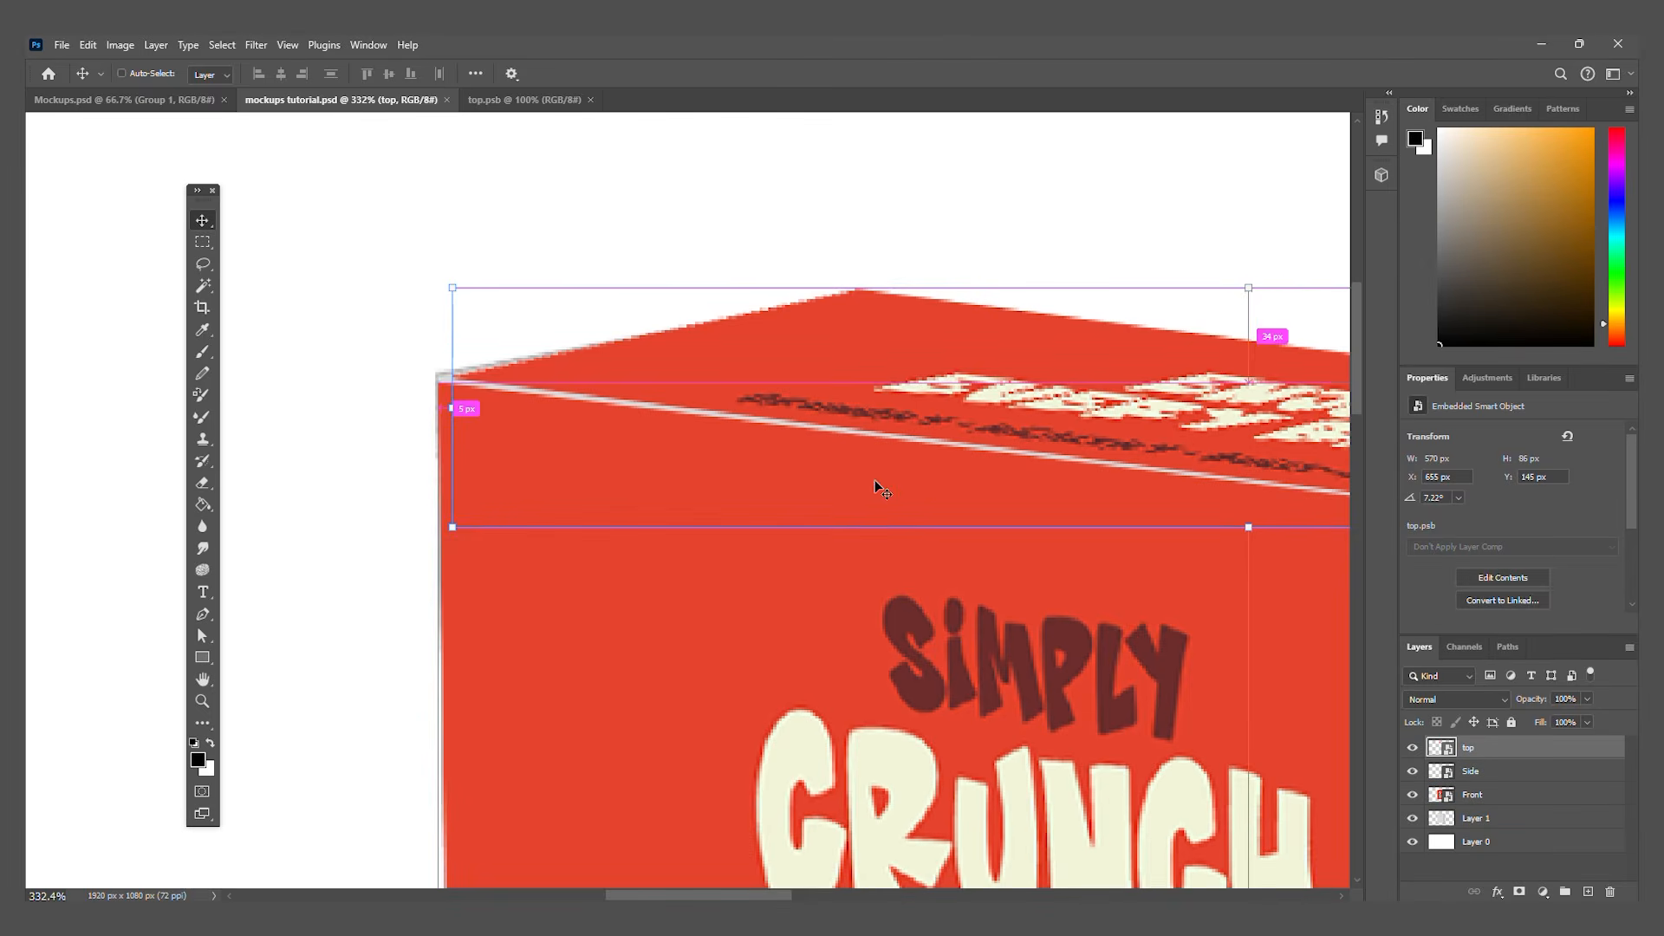
key("ctrl+t")
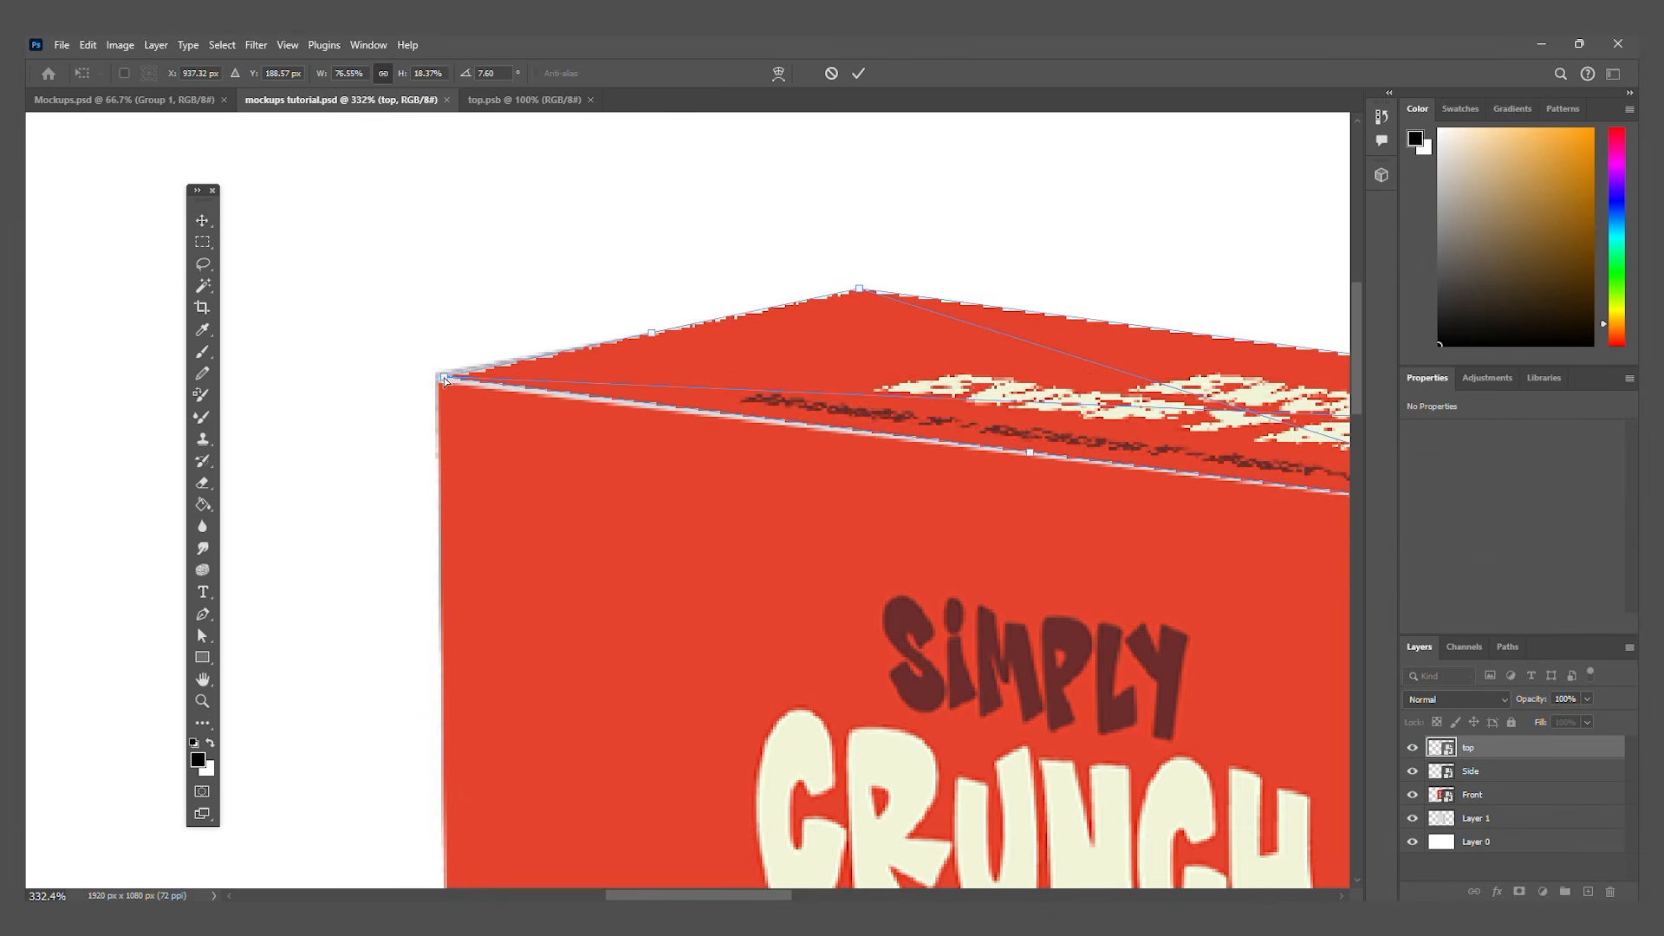
left_click_drag(443, 378, 437, 377)
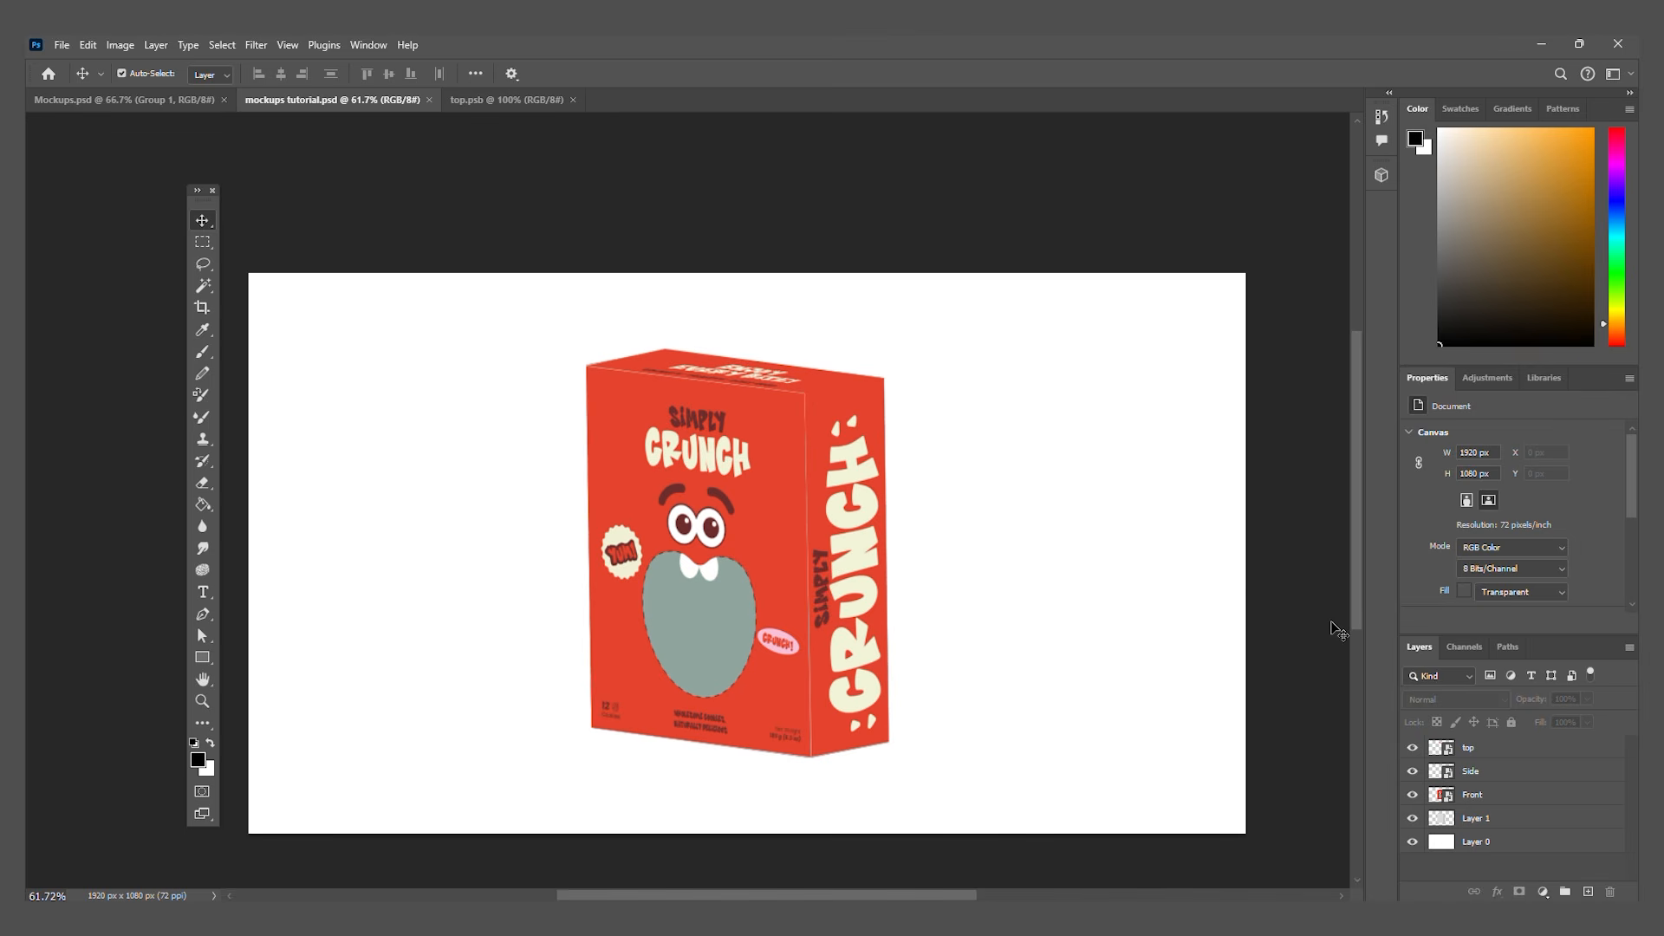
Step: Add a Gradient Overlay to the Front layer with Linear Burn blending at 19% opacity
left_click(1534, 771)
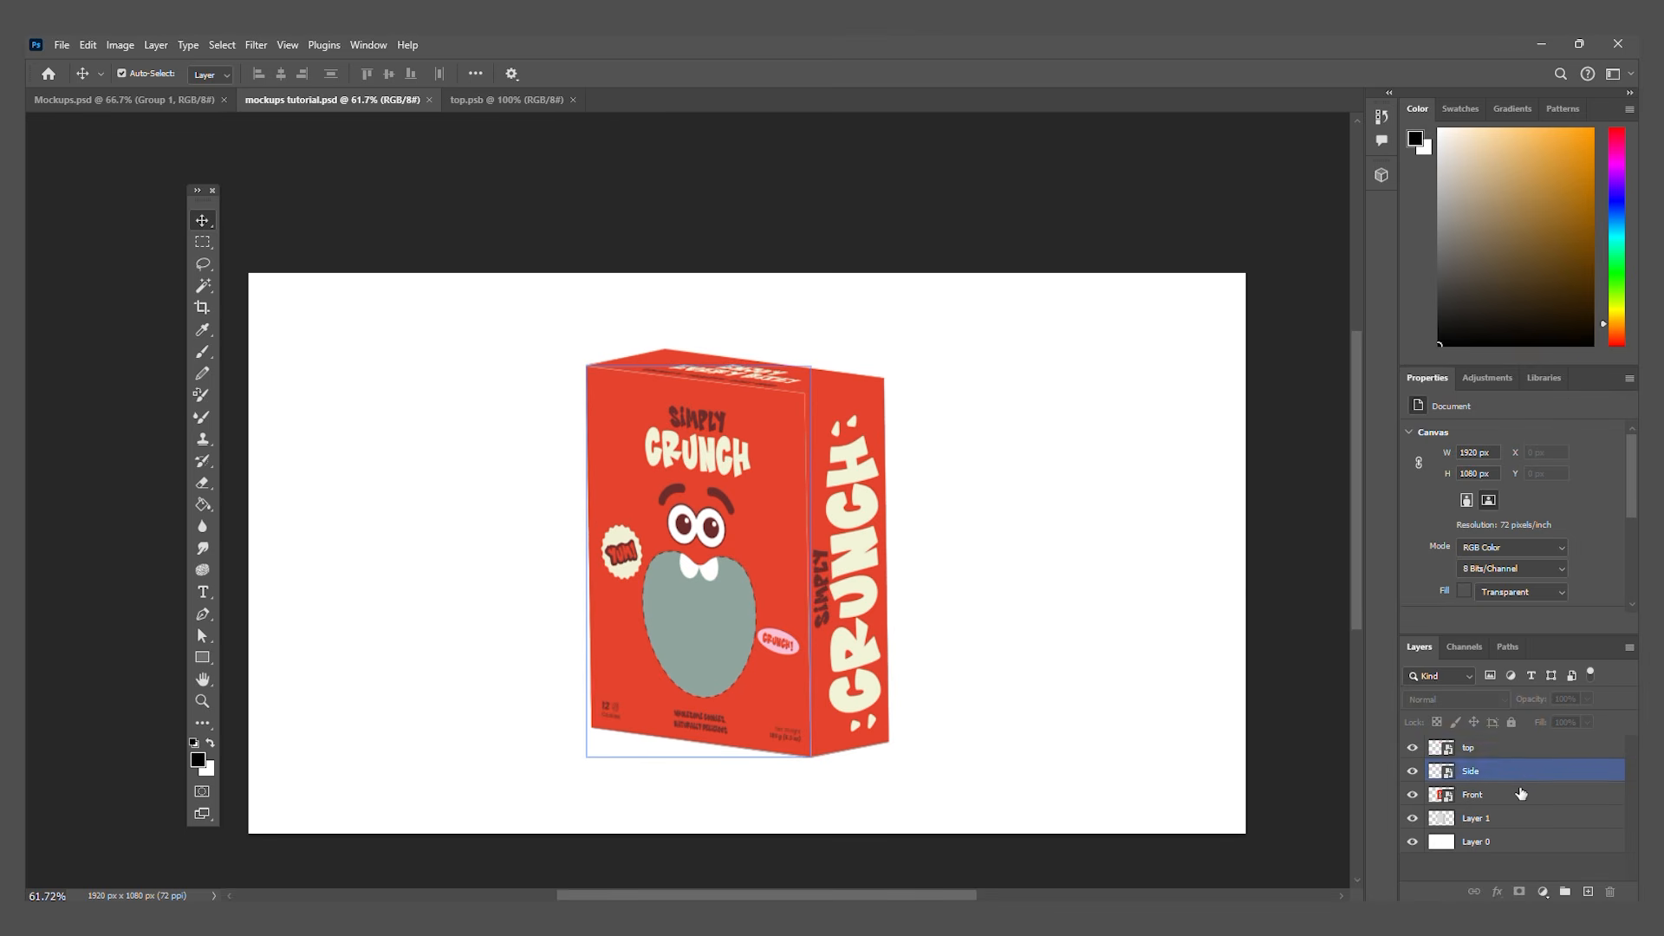
left_click(1522, 795)
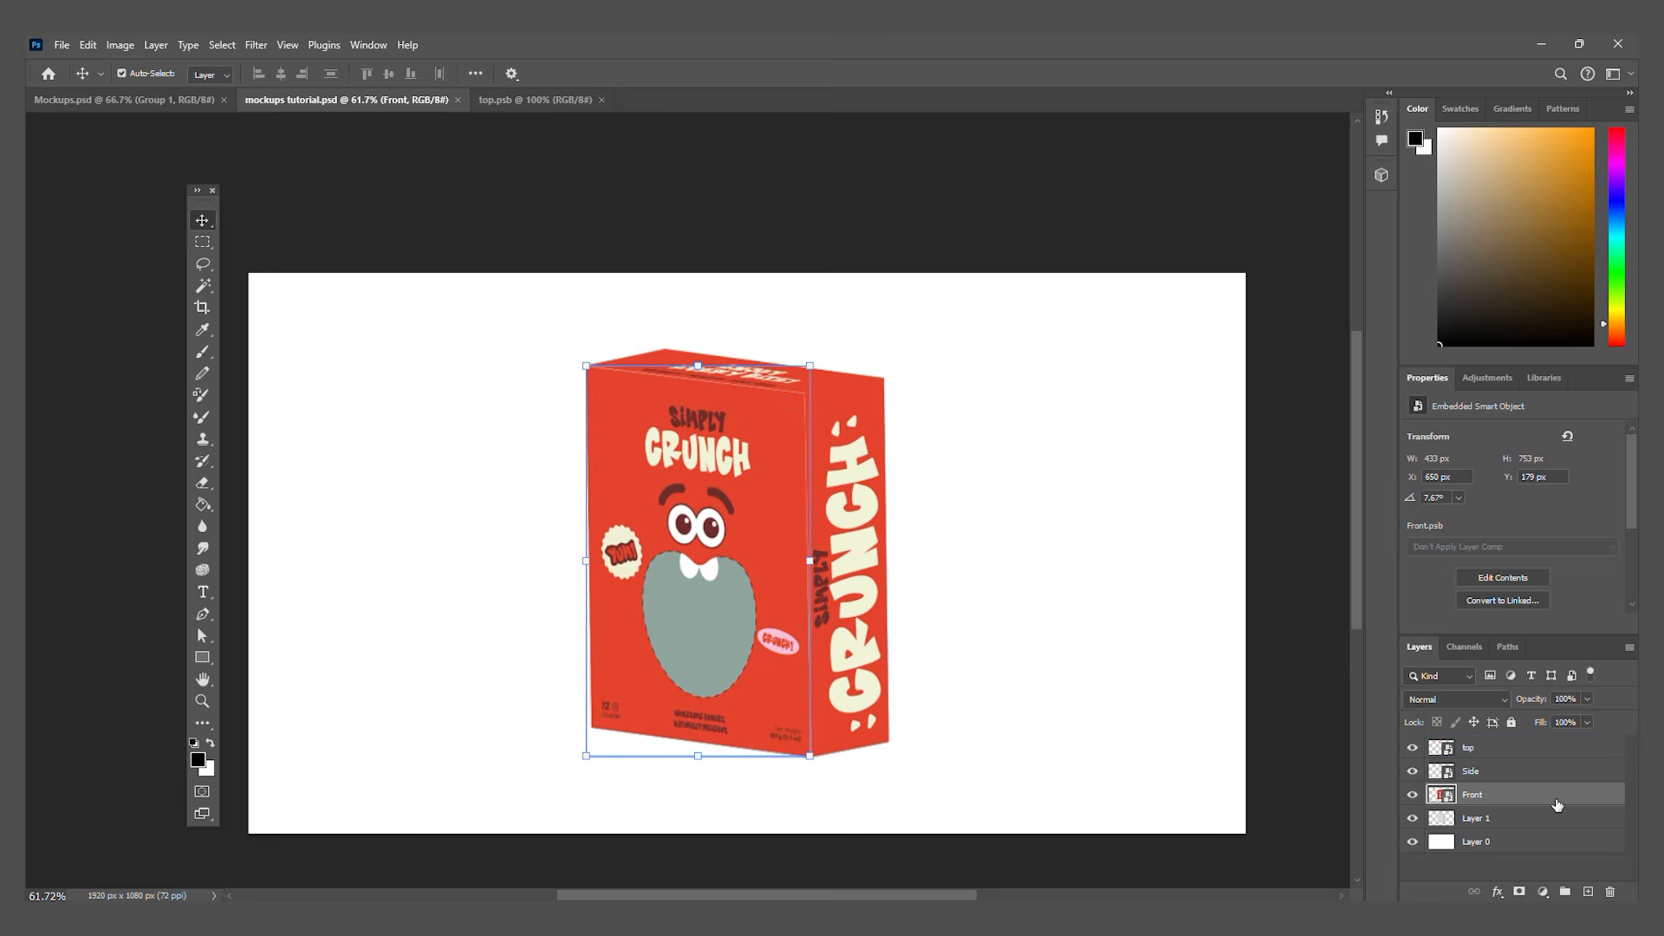
double_click(1556, 804)
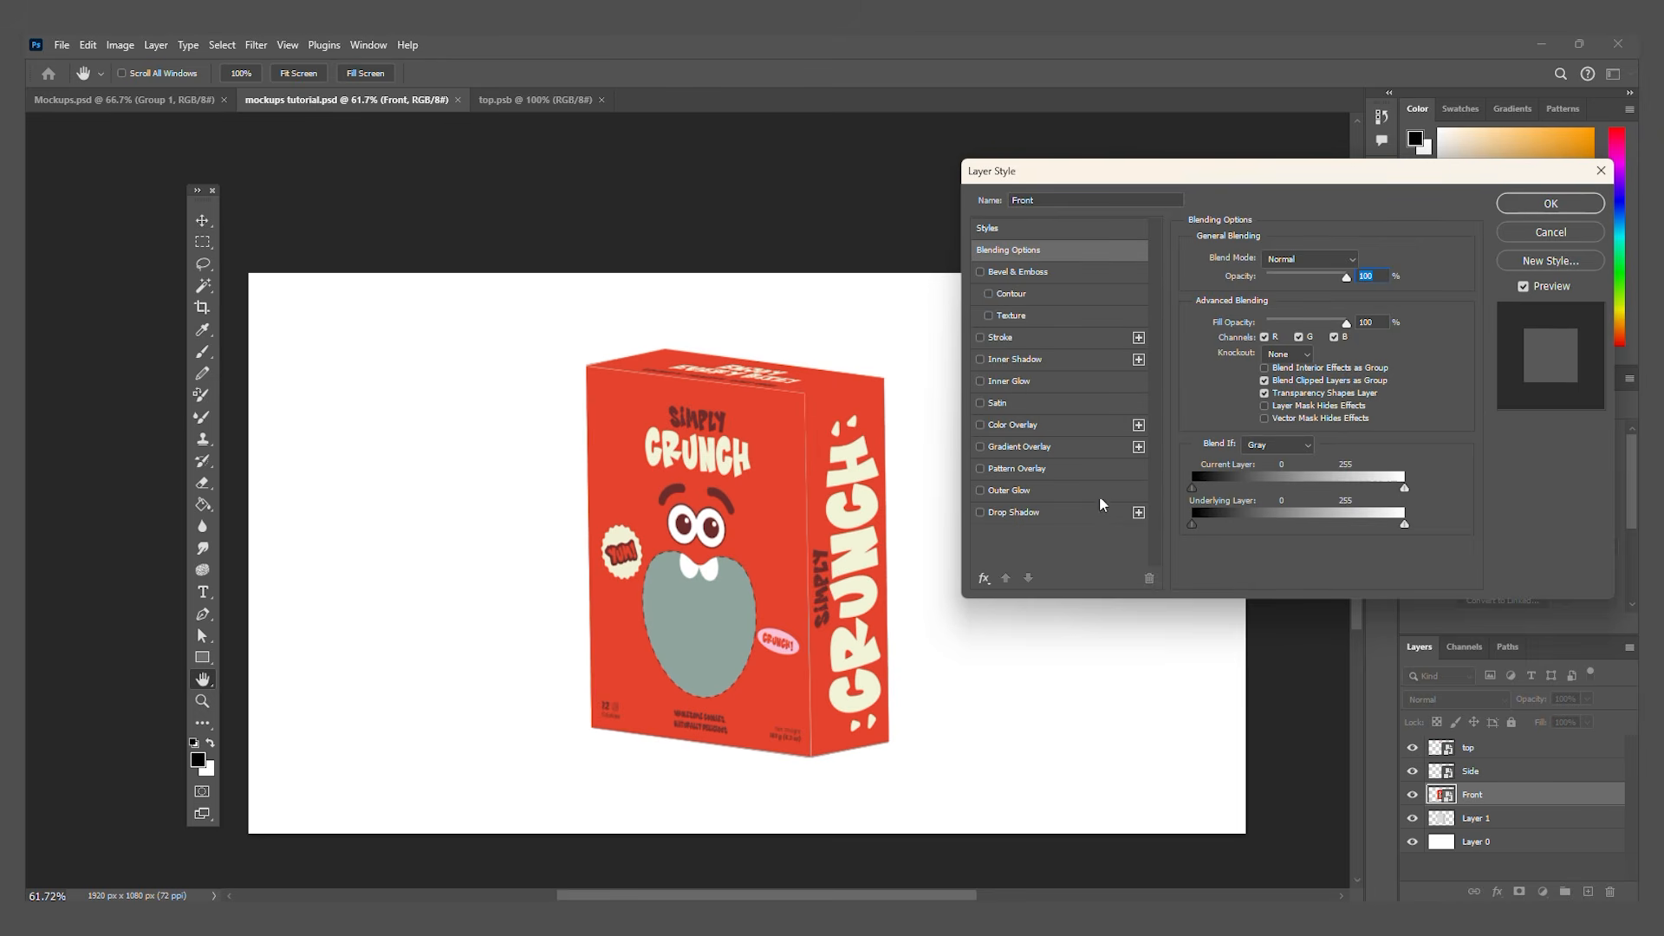
left_click(979, 447)
left_click(1017, 448)
left_click_drag(1331, 180, 1246, 228)
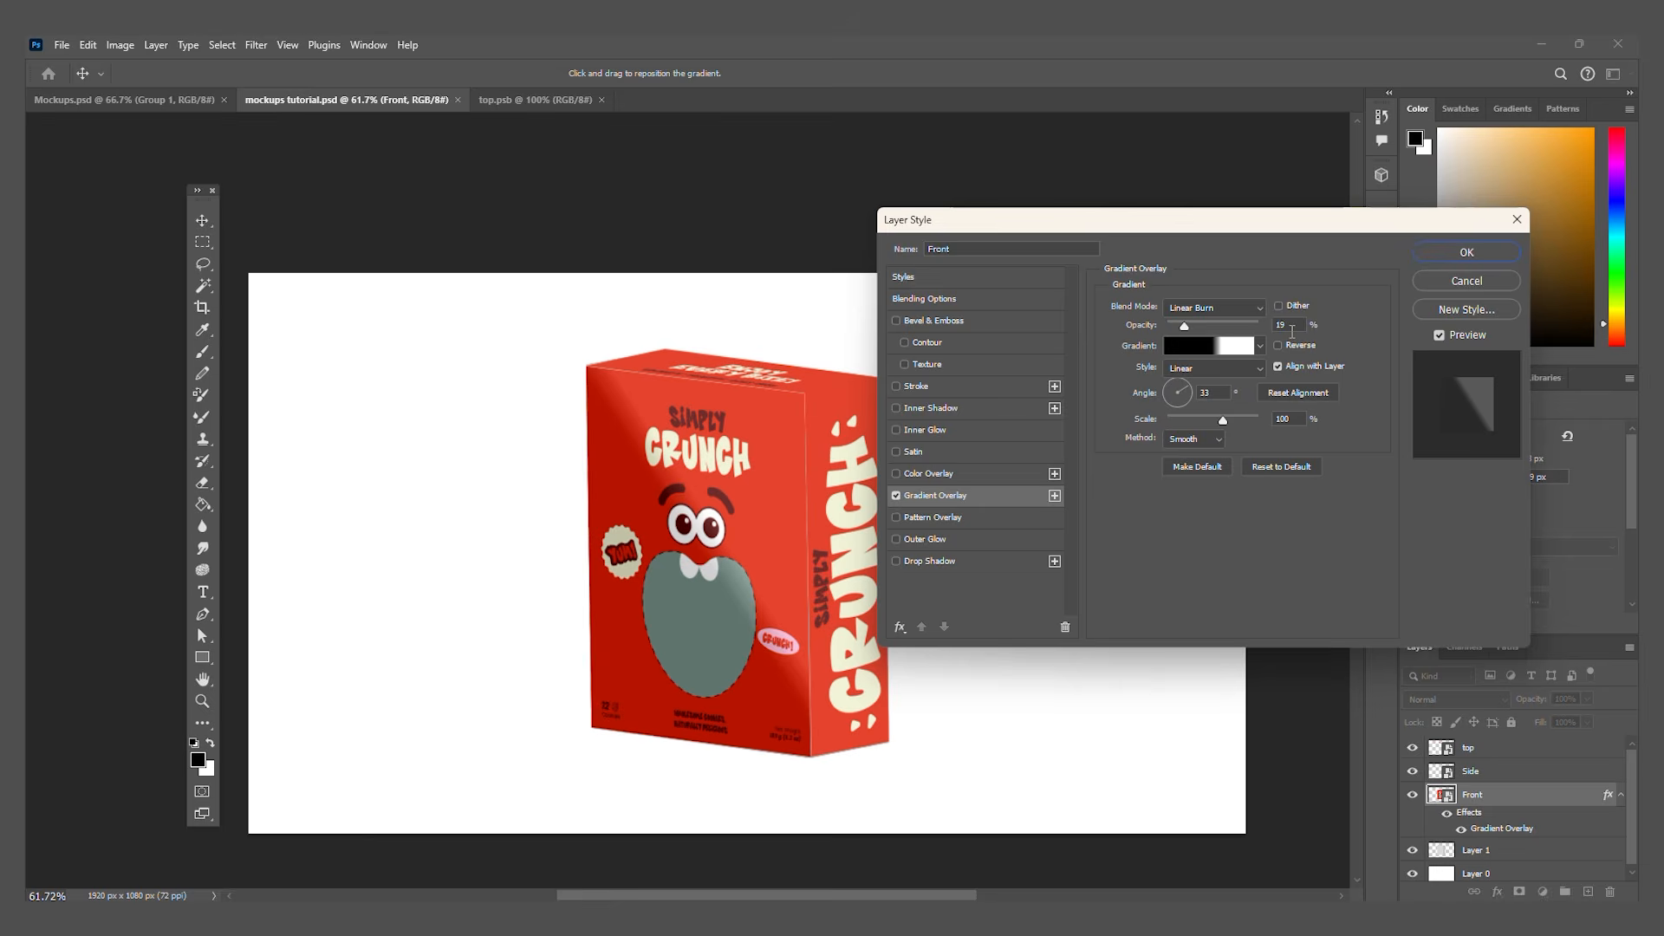
Step: Move the overlay gradient's black stop to 16% and white stop to 70%, and set its angle to 131°
left_click(1222, 347)
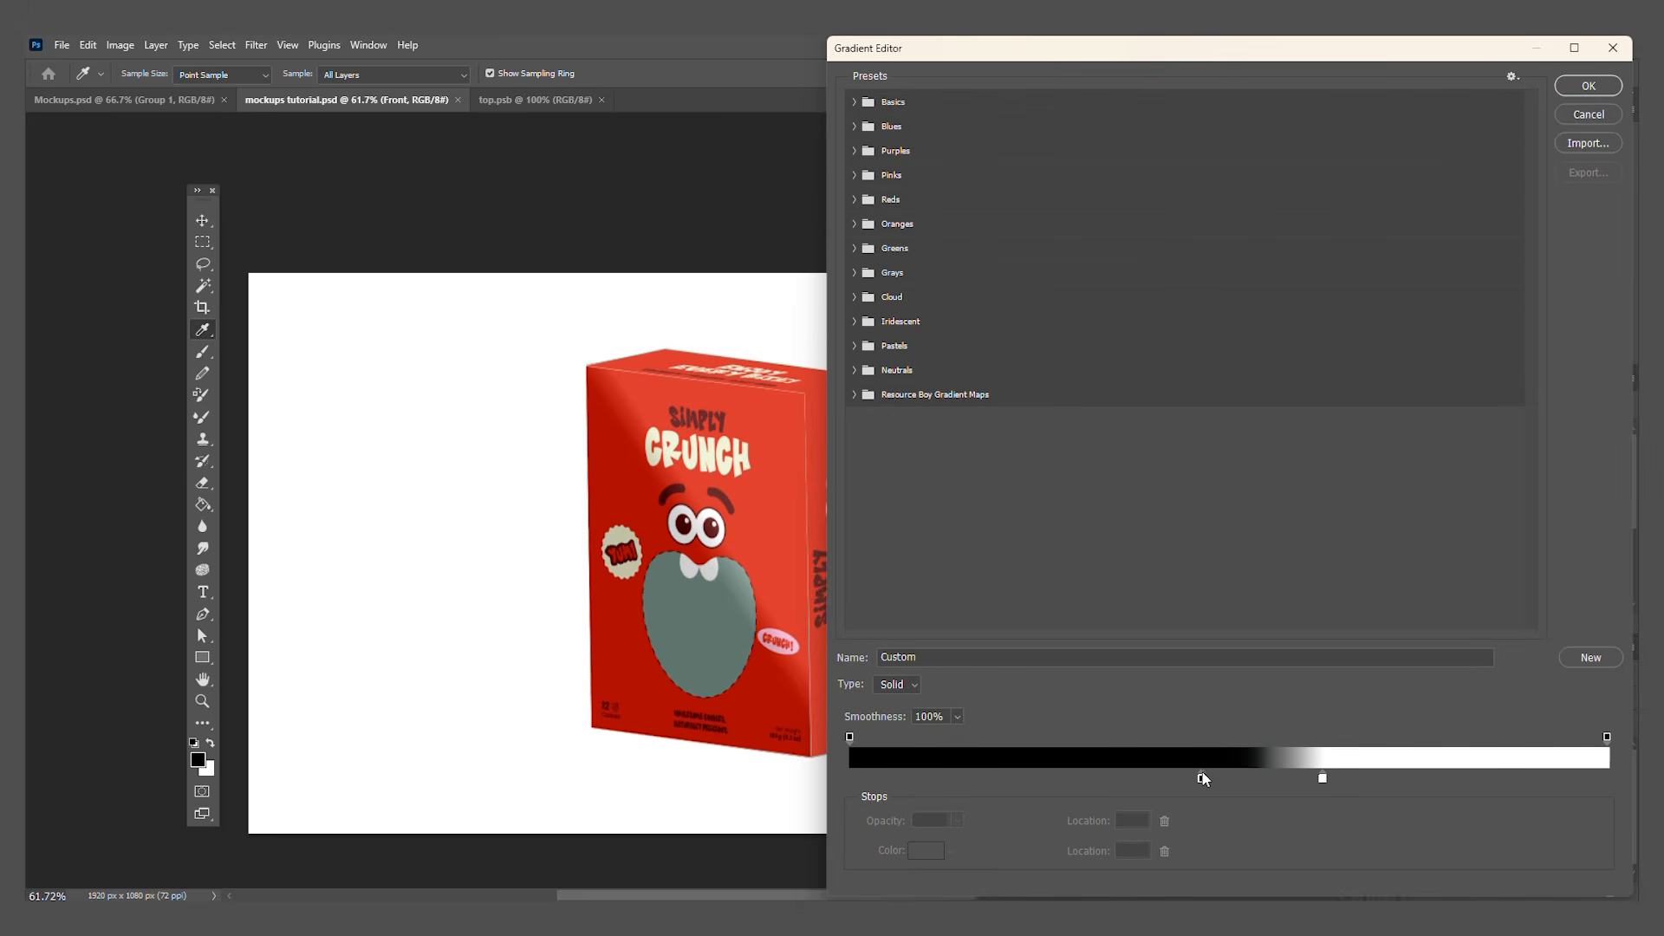
left_click_drag(1202, 777, 972, 779)
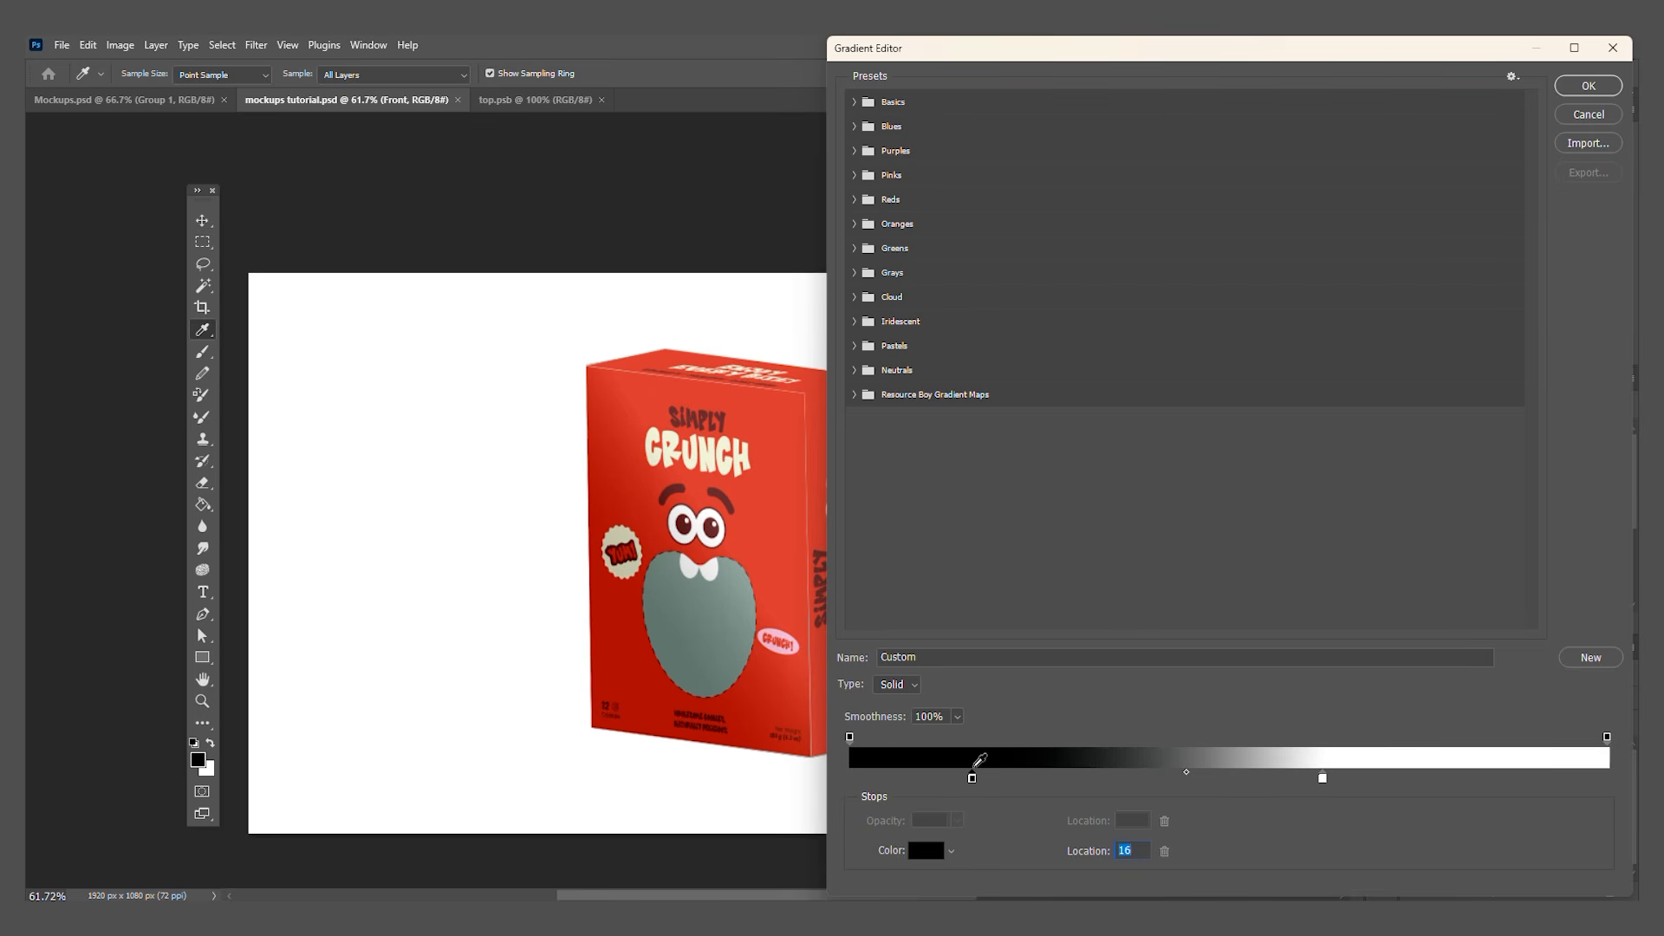
left_click_drag(1326, 782, 1376, 782)
left_click_drag(1384, 780, 1384, 779)
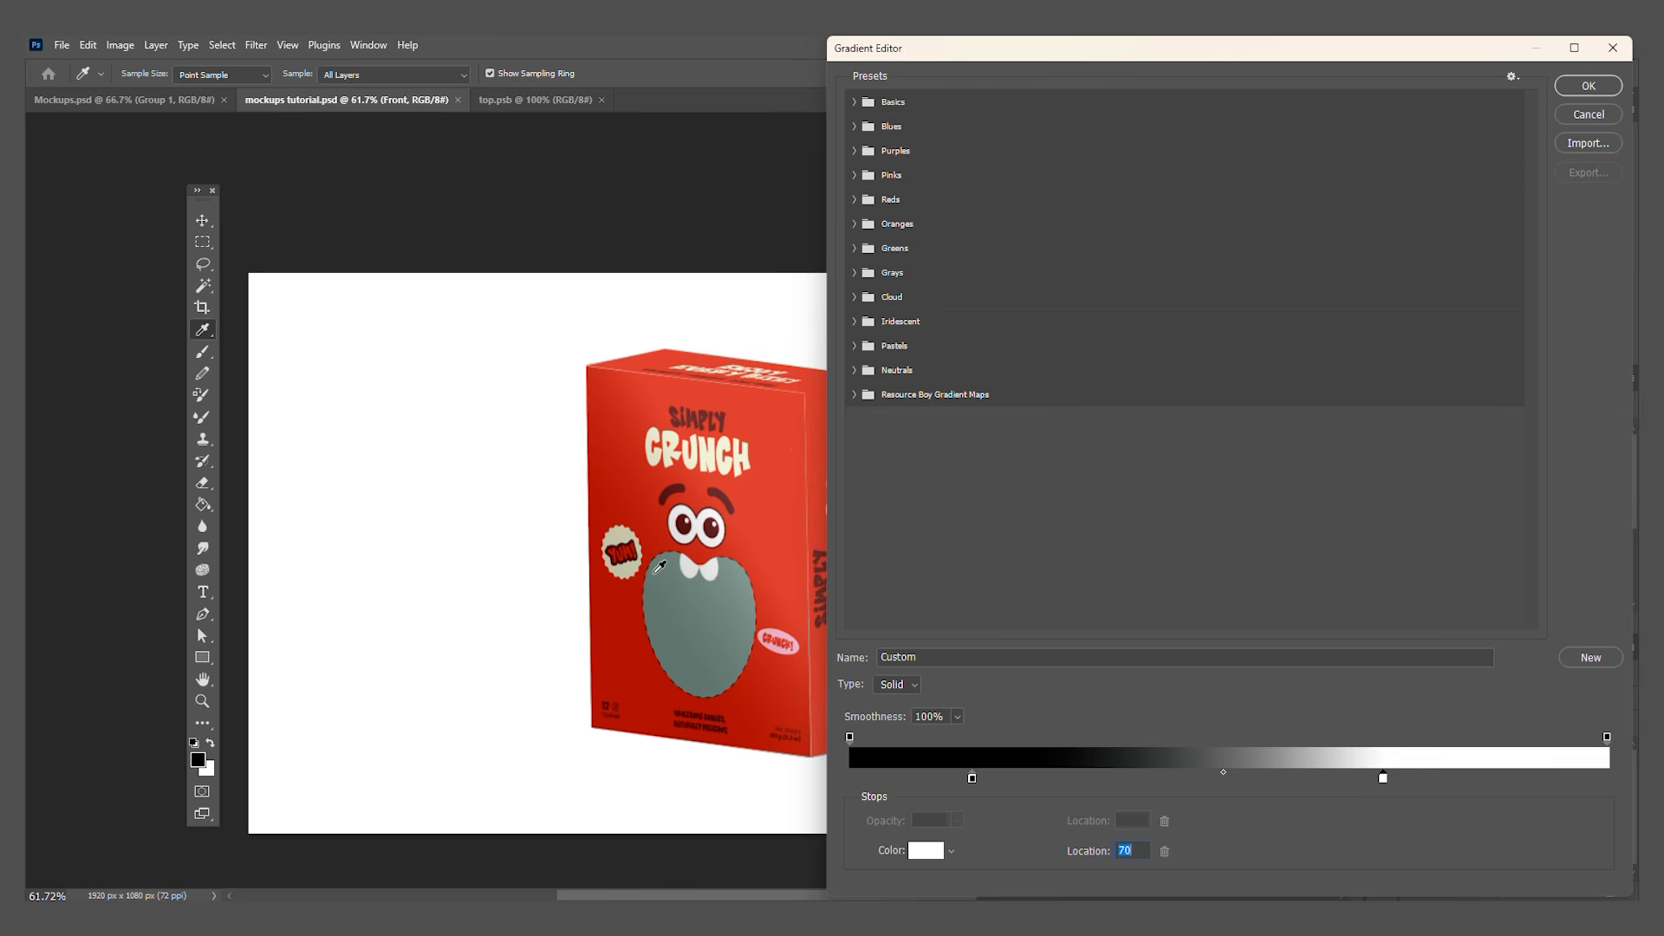
left_click(1588, 86)
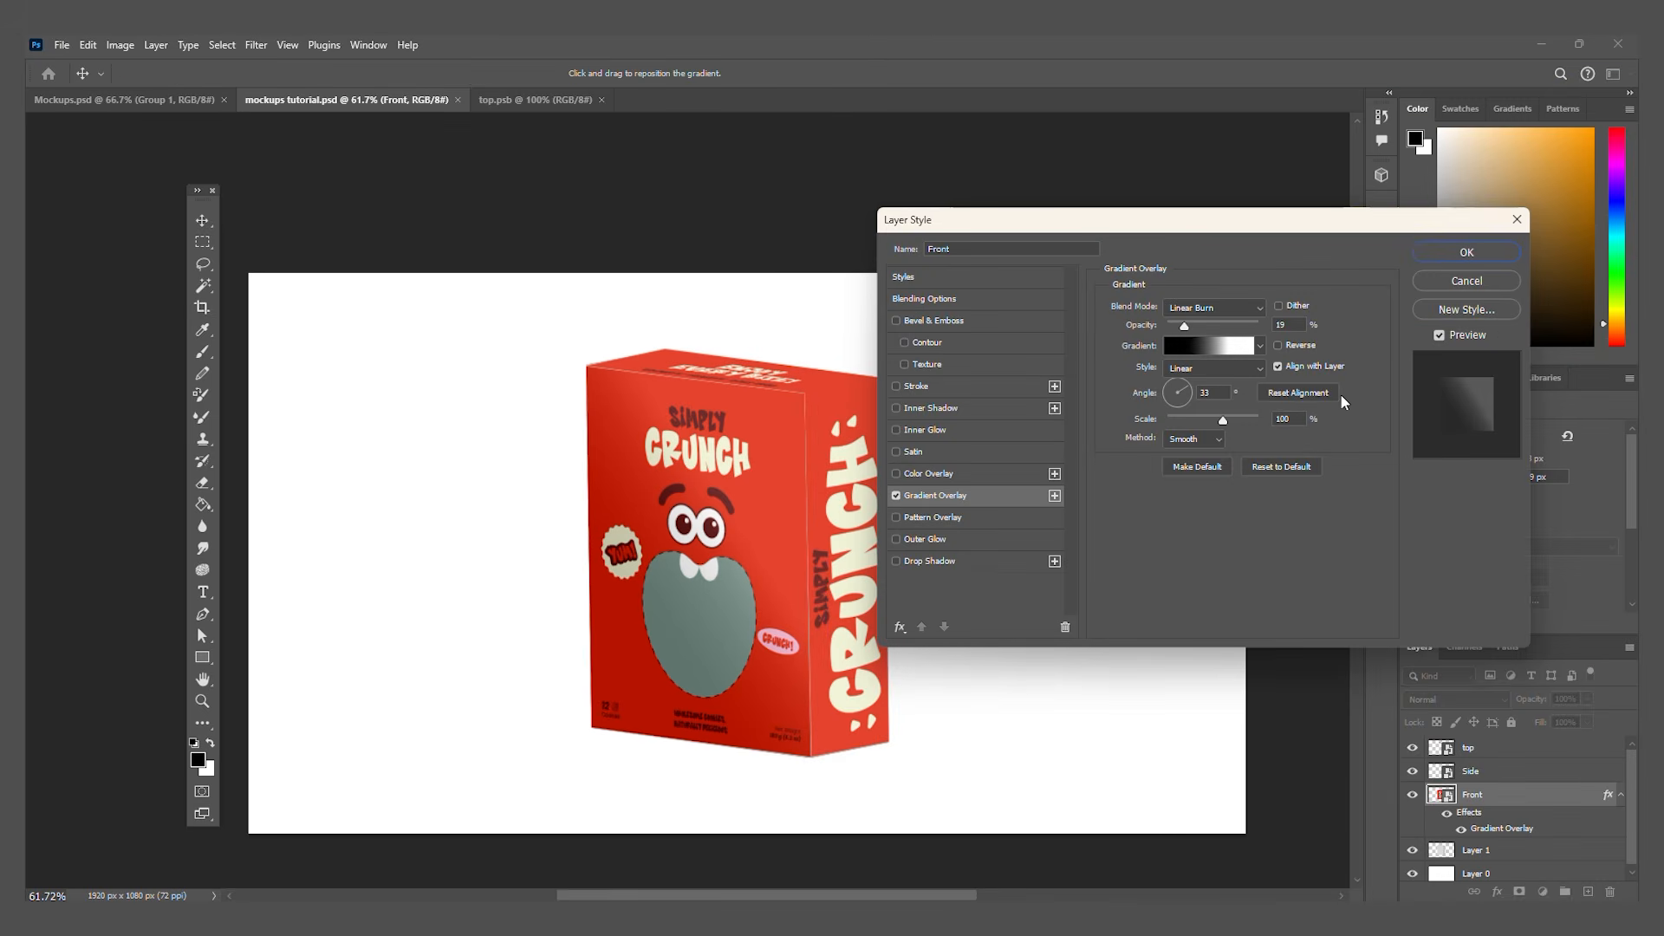
left_click_drag(1185, 393, 1174, 392)
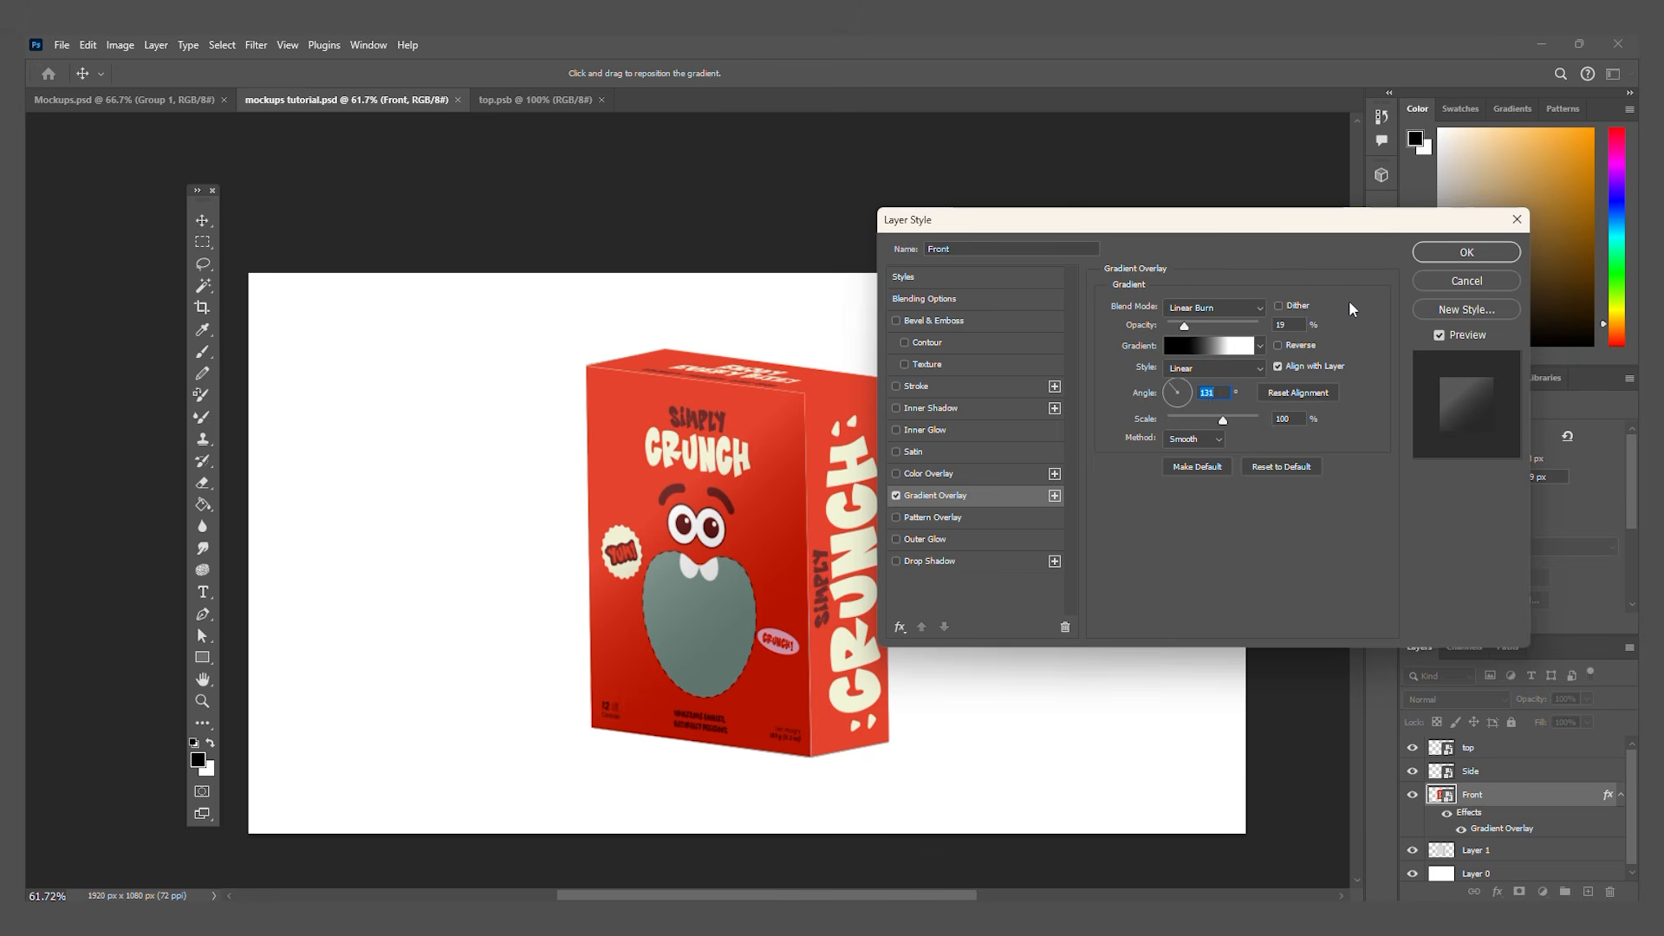
left_click_drag(1062, 216, 1073, 215)
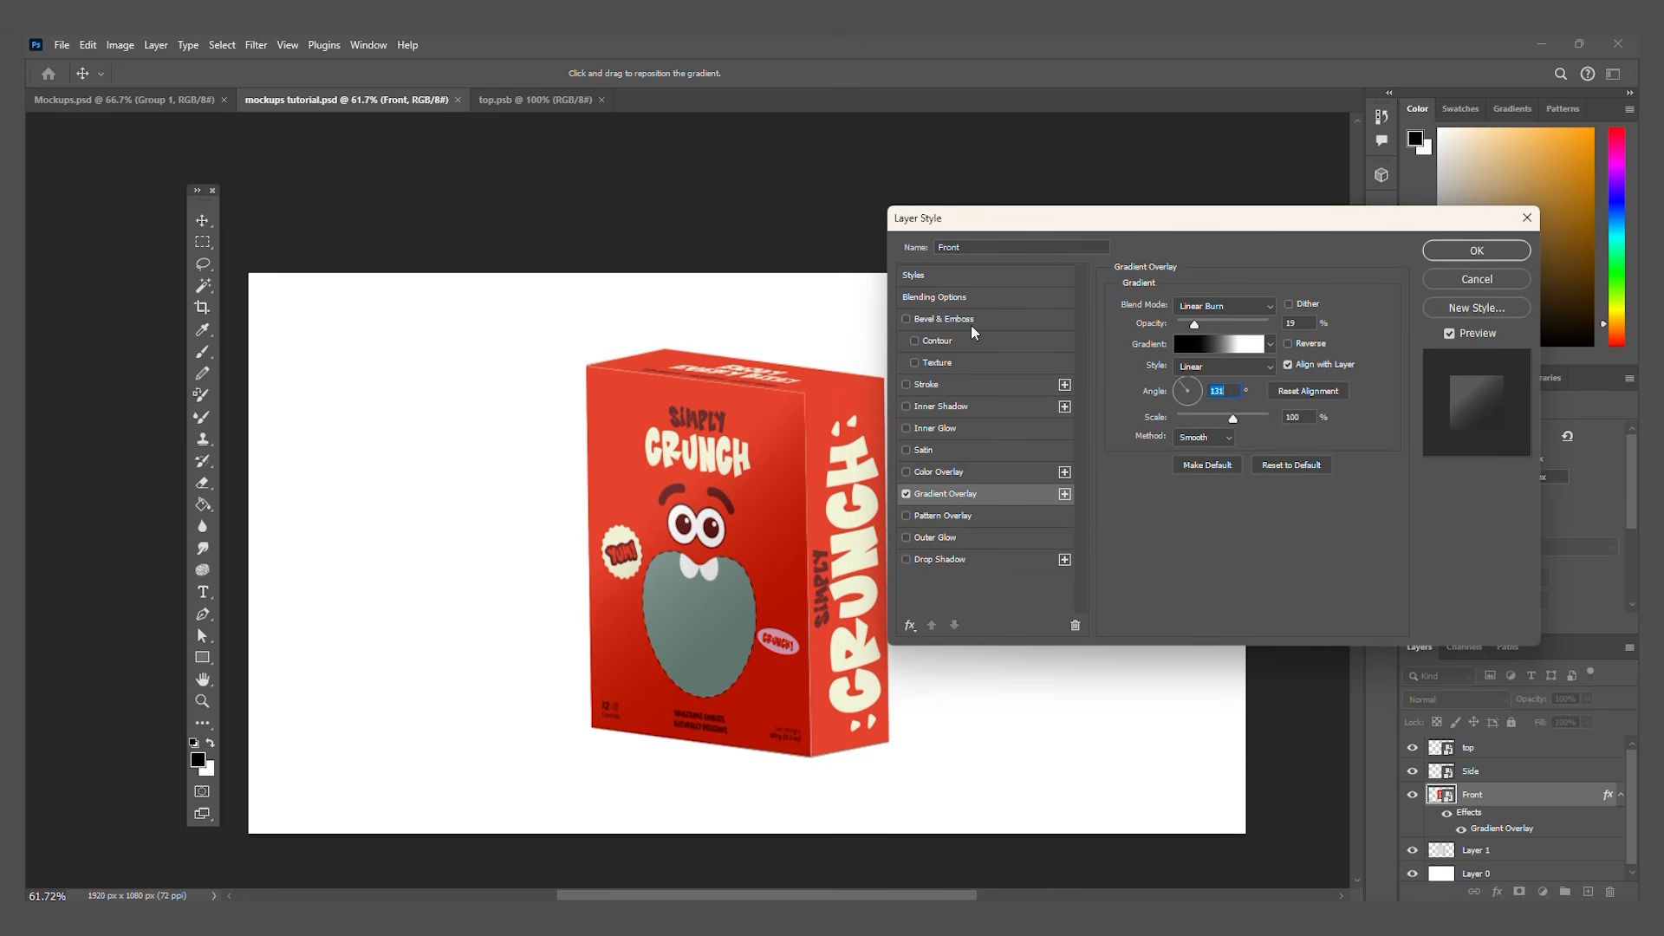
Step: Apply a smooth Inner Bevel to the Front layer with 32% depth, 8 px size, 3 px soften and 49% highlight opacity
left_click(906, 319)
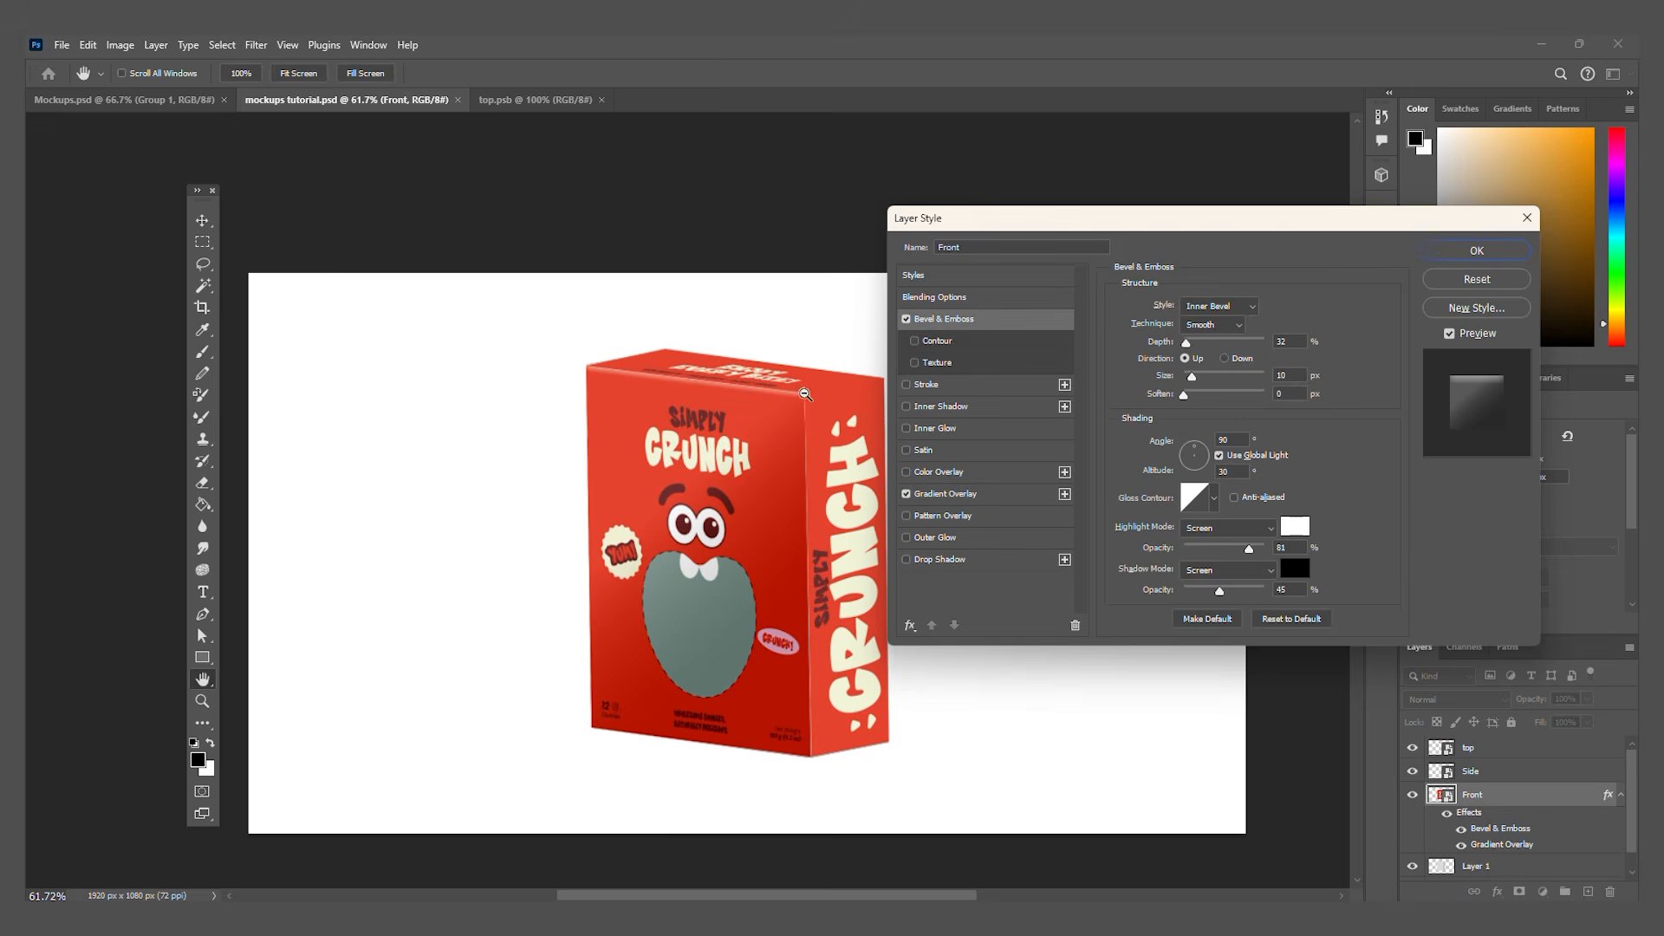
scroll(805, 394, "up", 6)
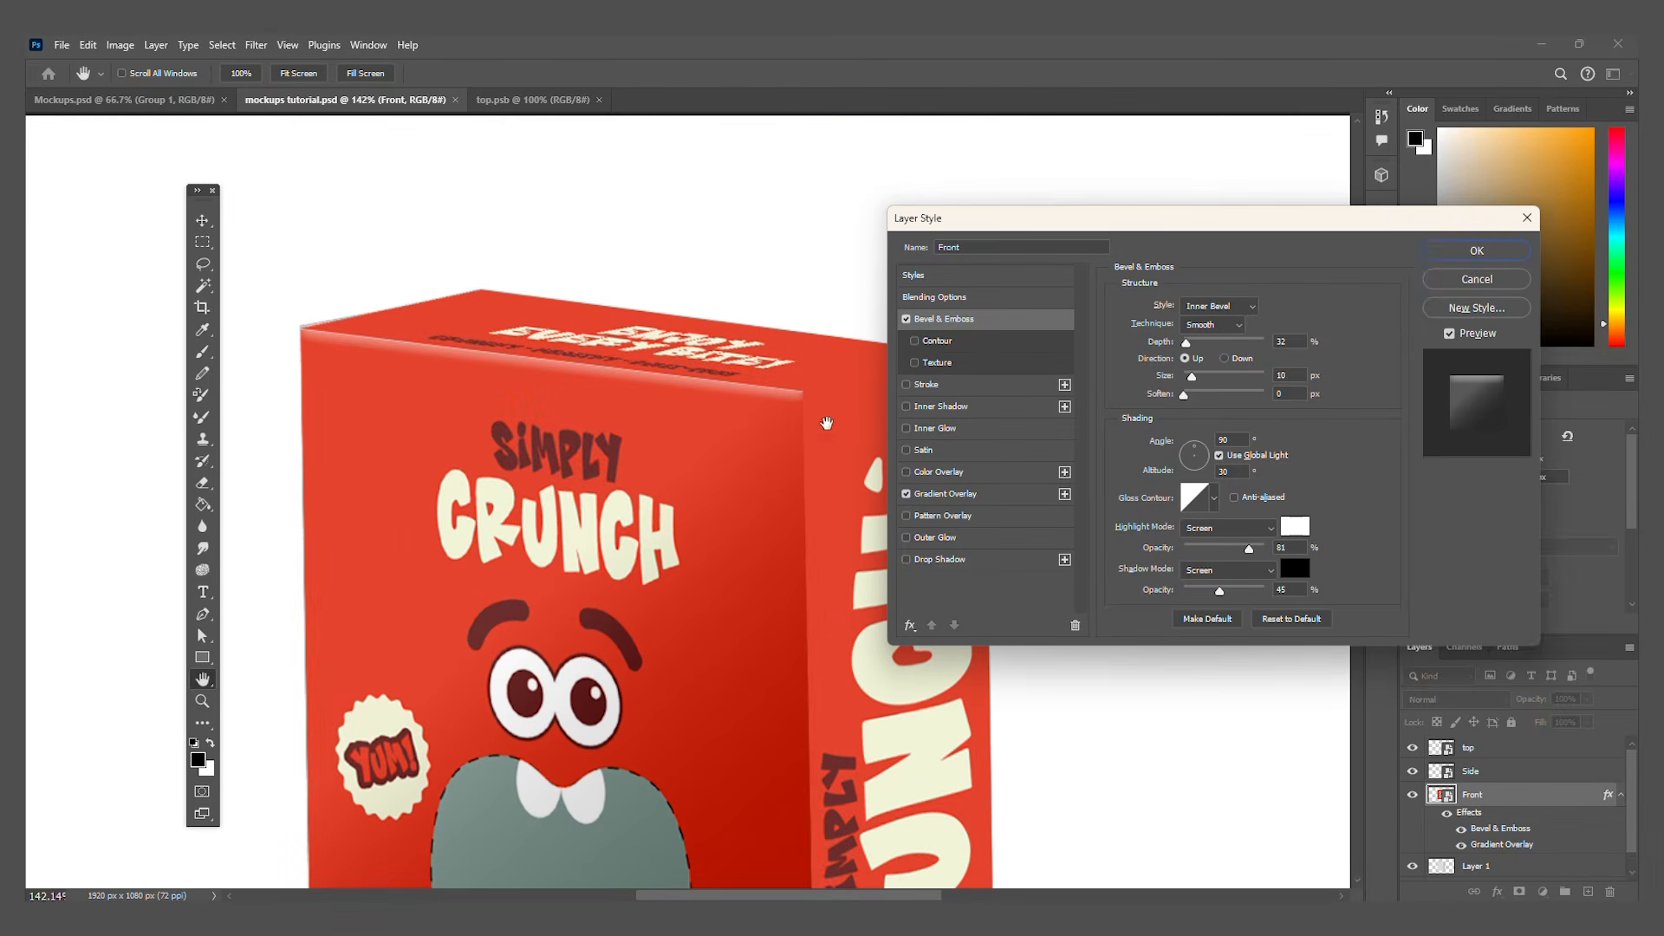
mouse_move(1186, 344)
left_mouse_down()
mouse_move(1203, 379)
mouse_move(1182, 379)
left_mouse_up()
left_click(1211, 324)
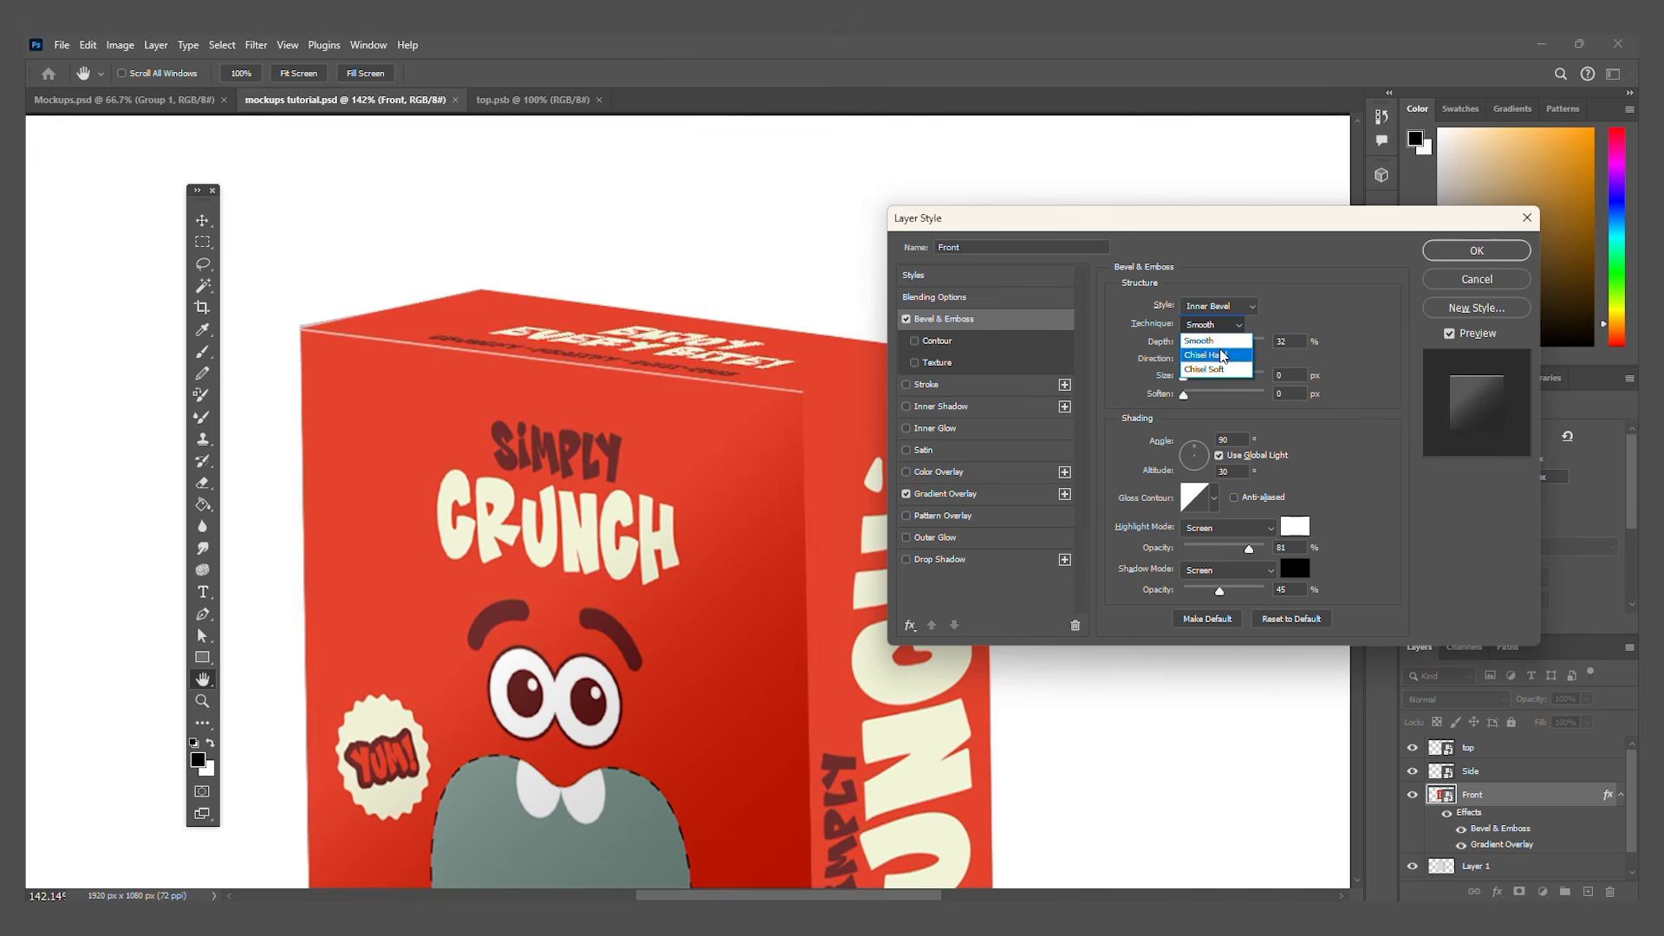
left_click(1218, 341)
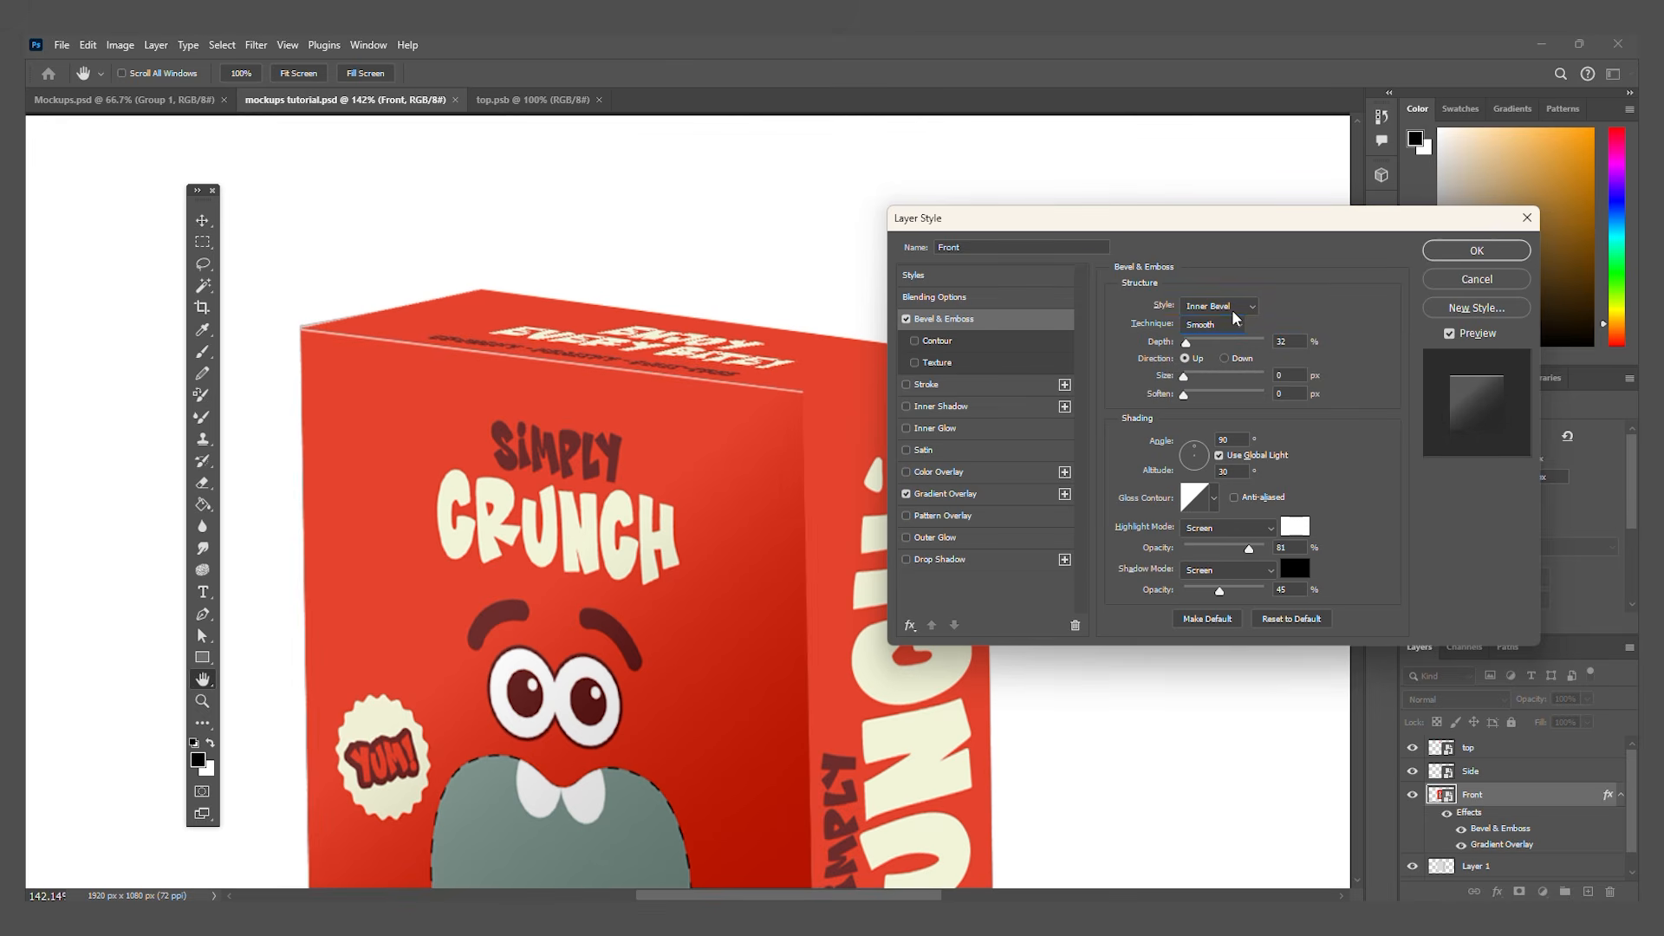
left_click(1231, 310)
left_click(1225, 338)
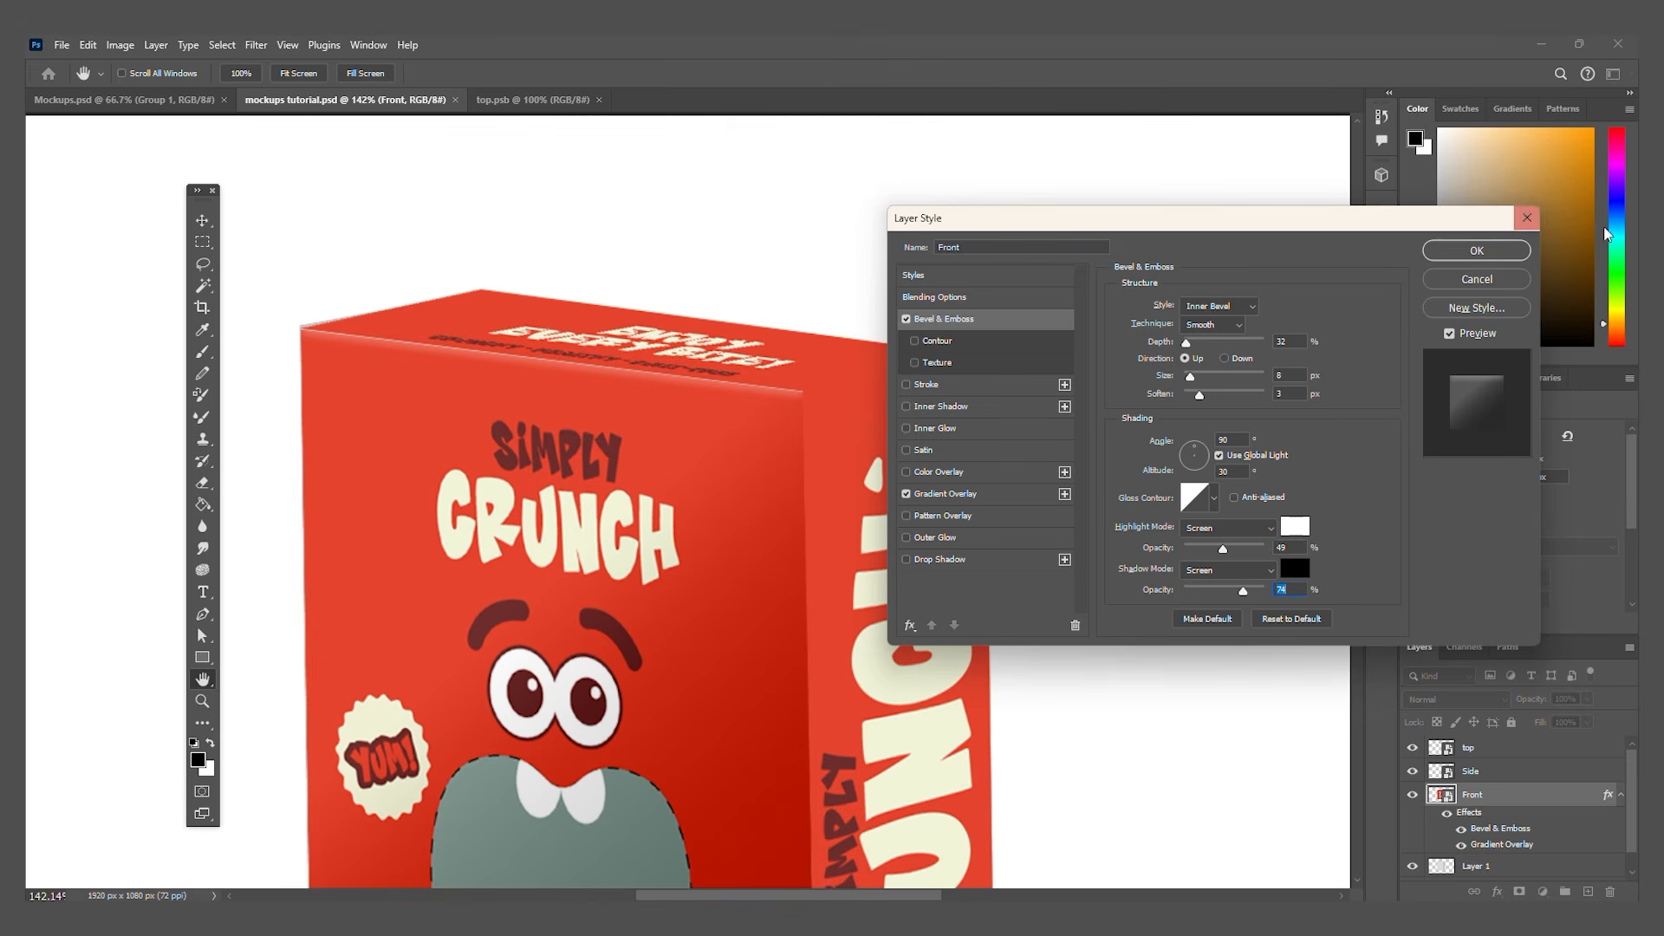
left_click(1476, 250)
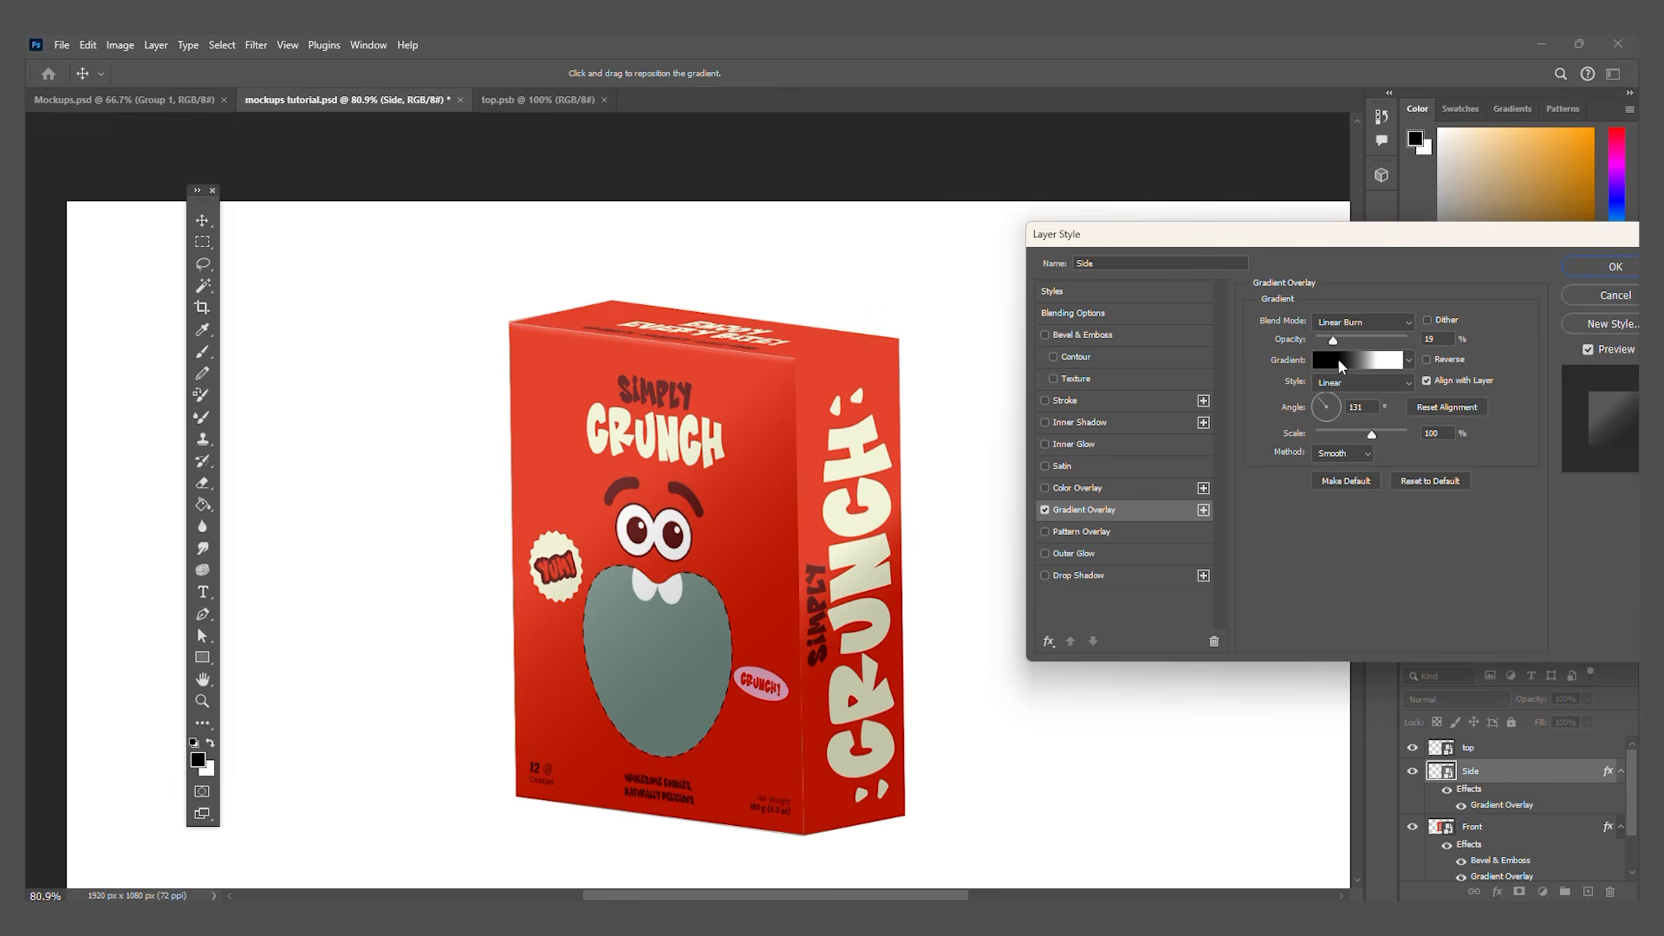
Step: Add a Gradient Overlay to the Side layer to shade the box's side panel
left_click(1319, 402)
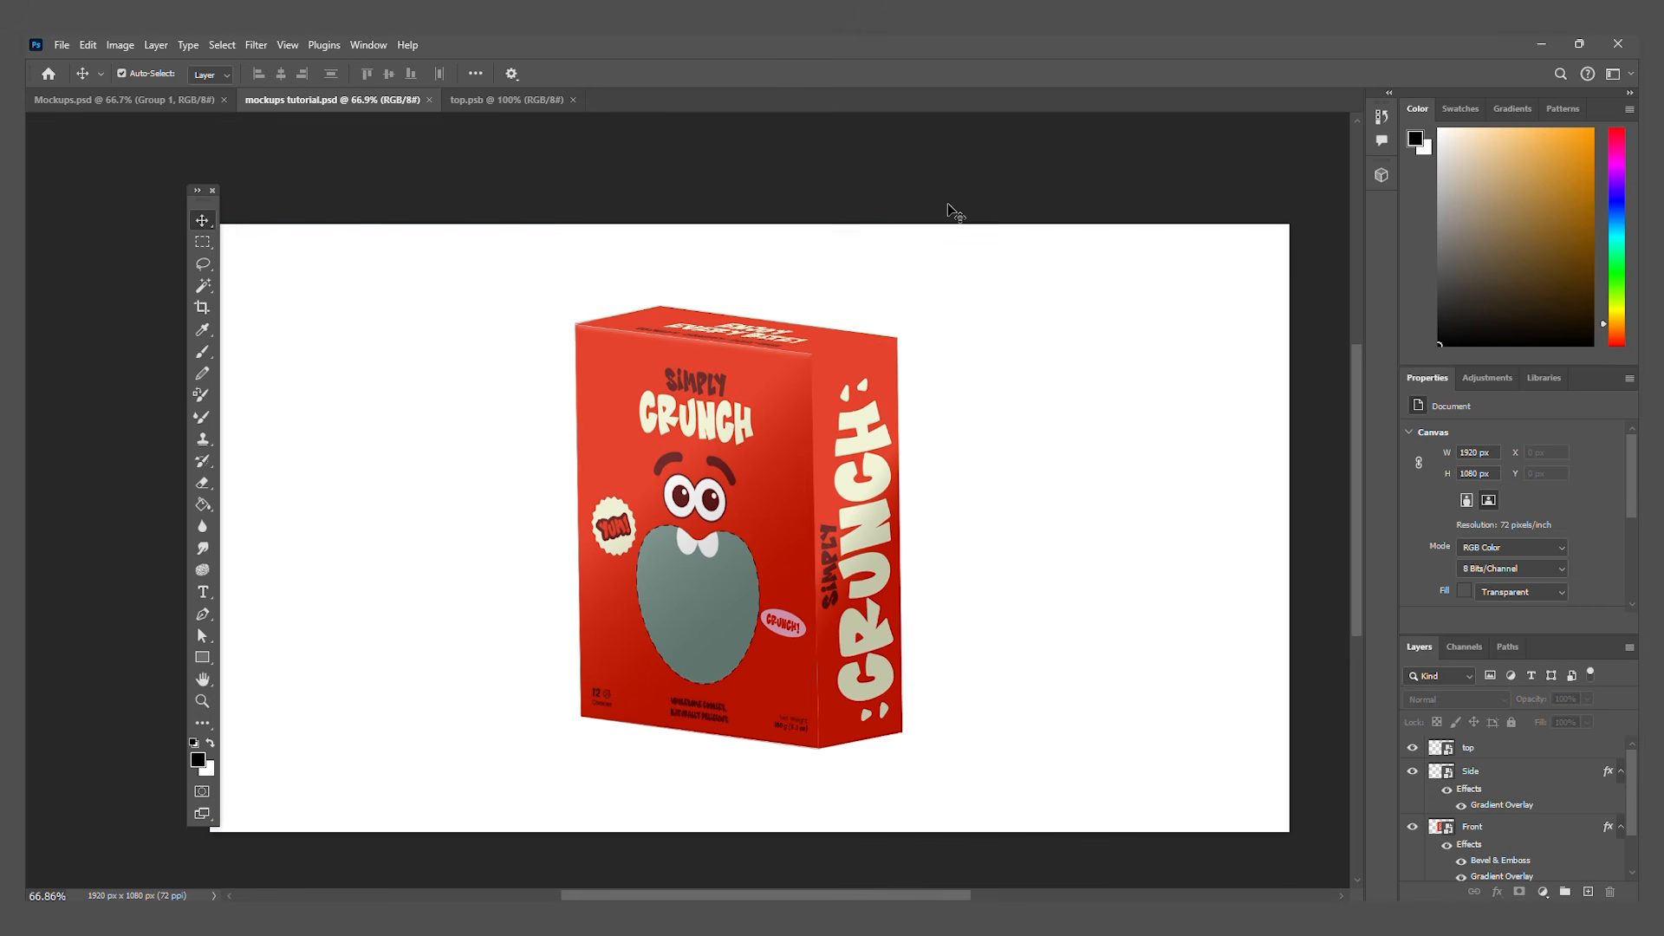
Step: Open the Side smart object to view its editable artwork, and return to the mockups tutorial.psd document
left_click(865, 515)
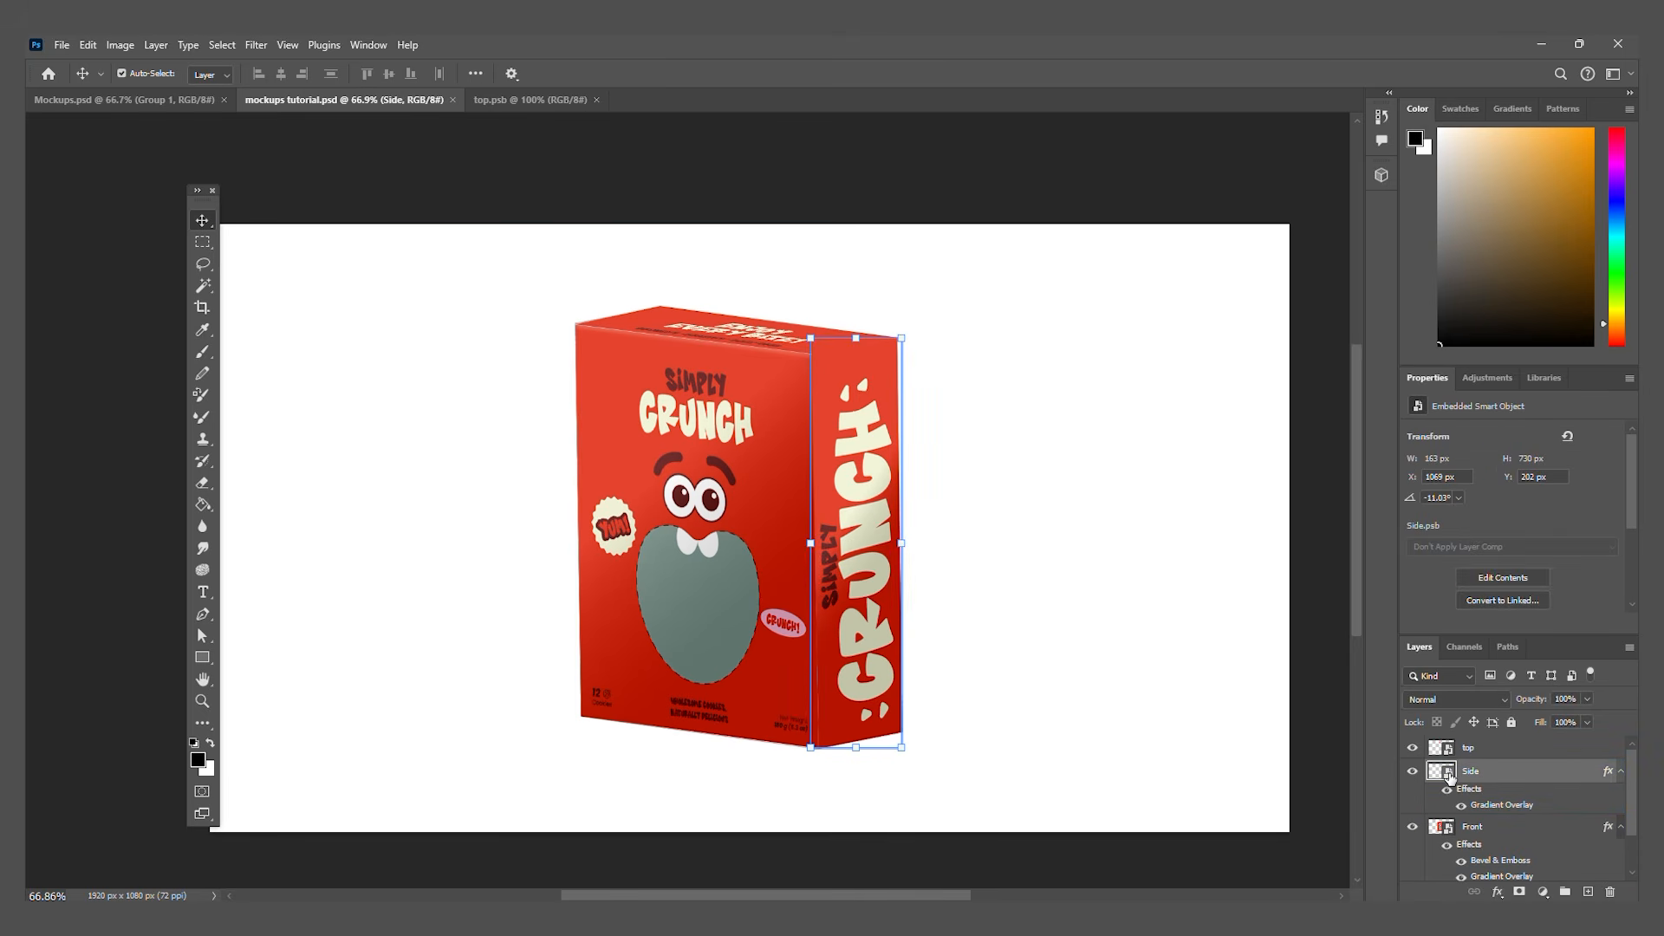
double_click(1450, 777)
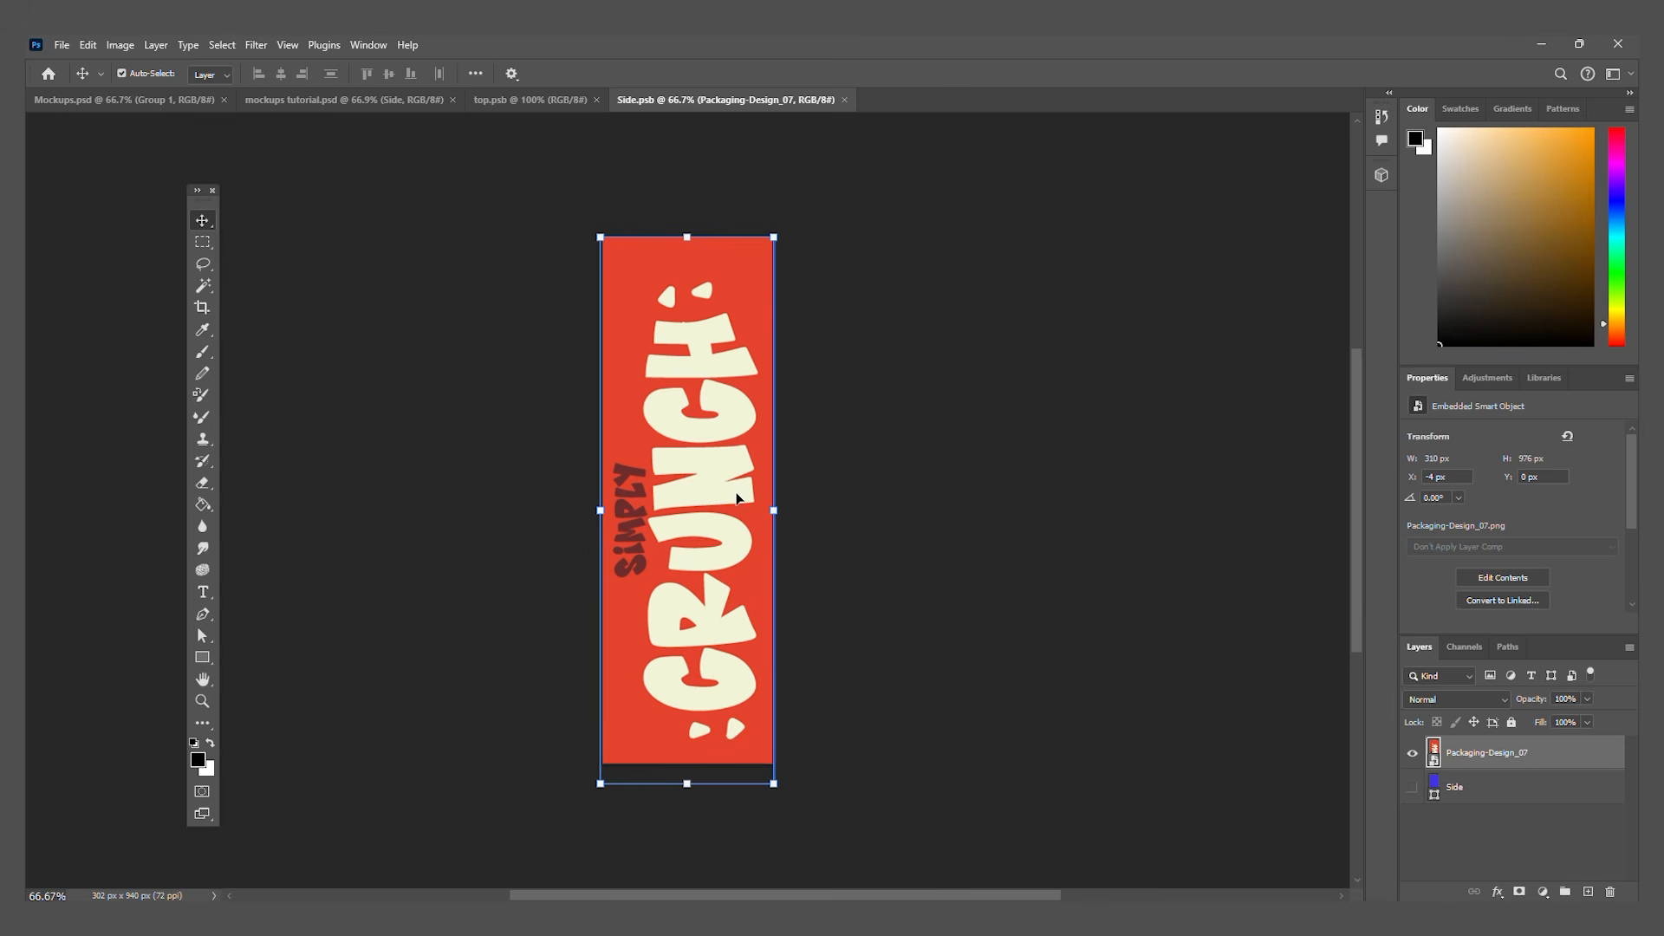
left_click(548, 100)
left_click(399, 100)
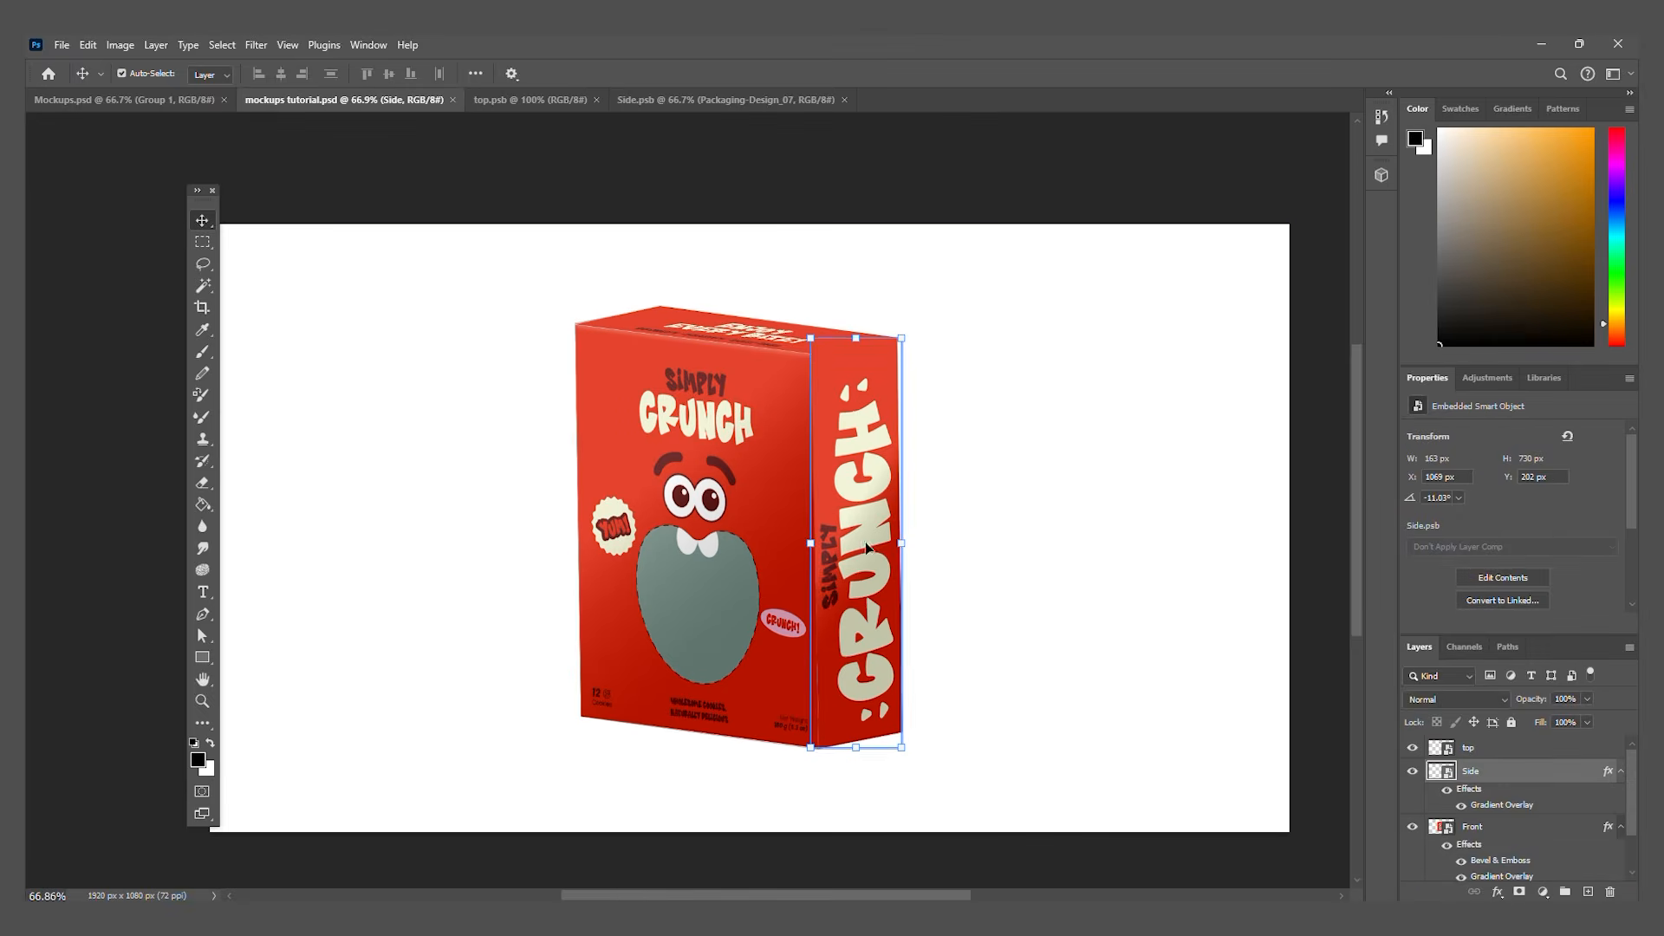
left_click(1040, 165)
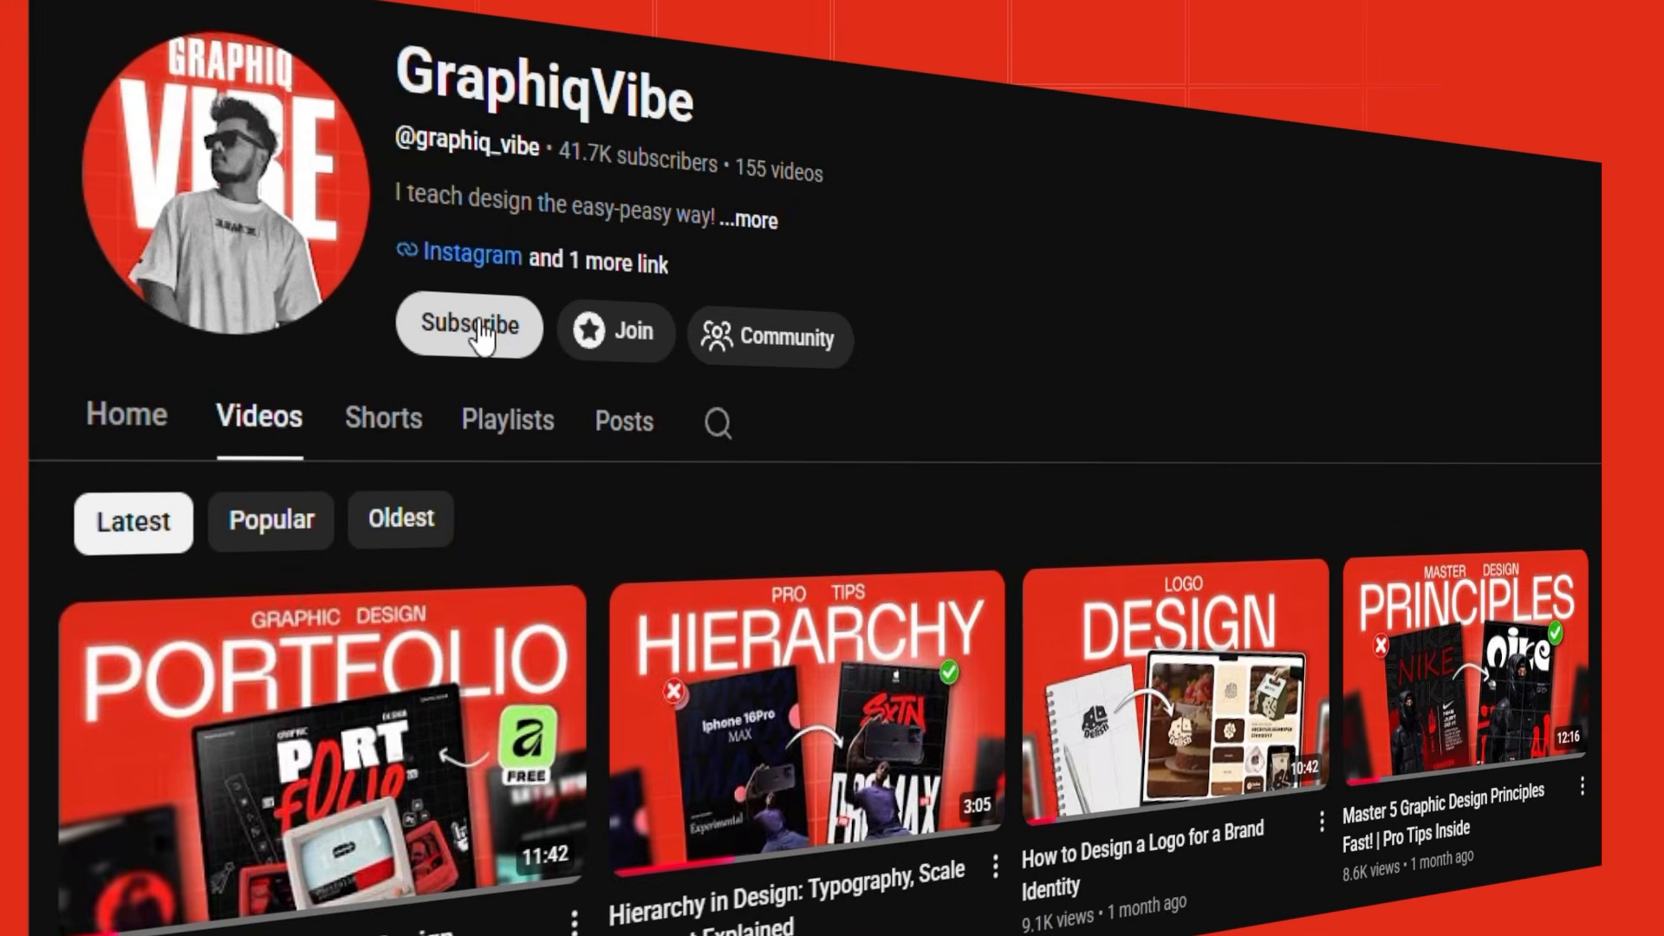
left_click(472, 328)
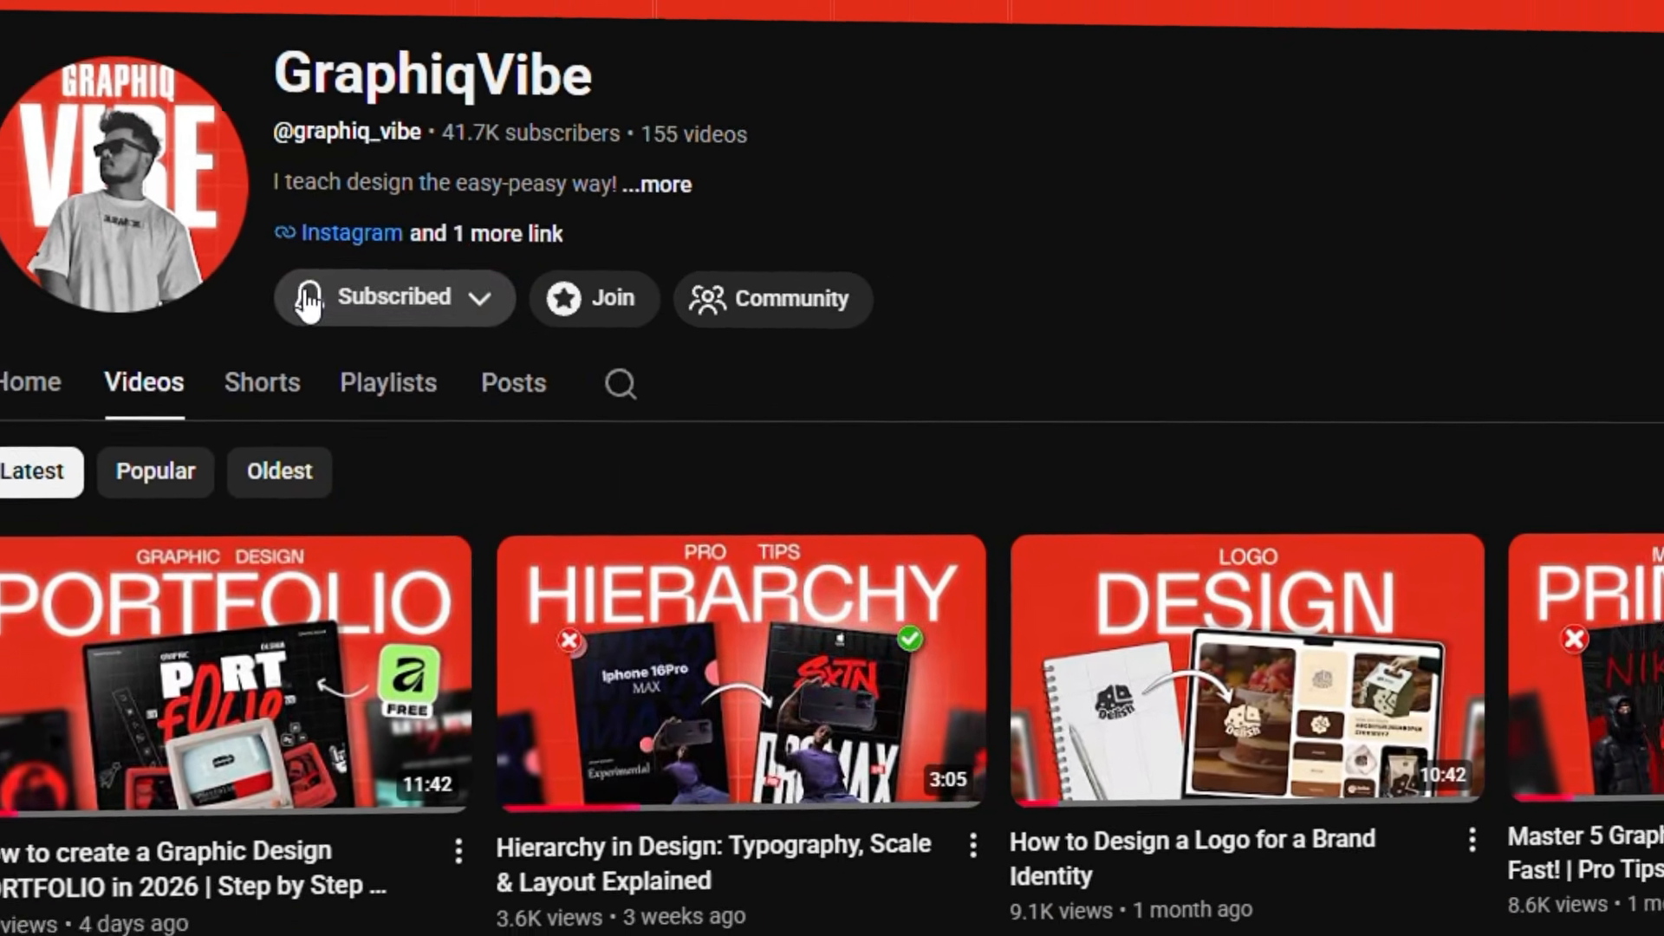
left_click(418, 327)
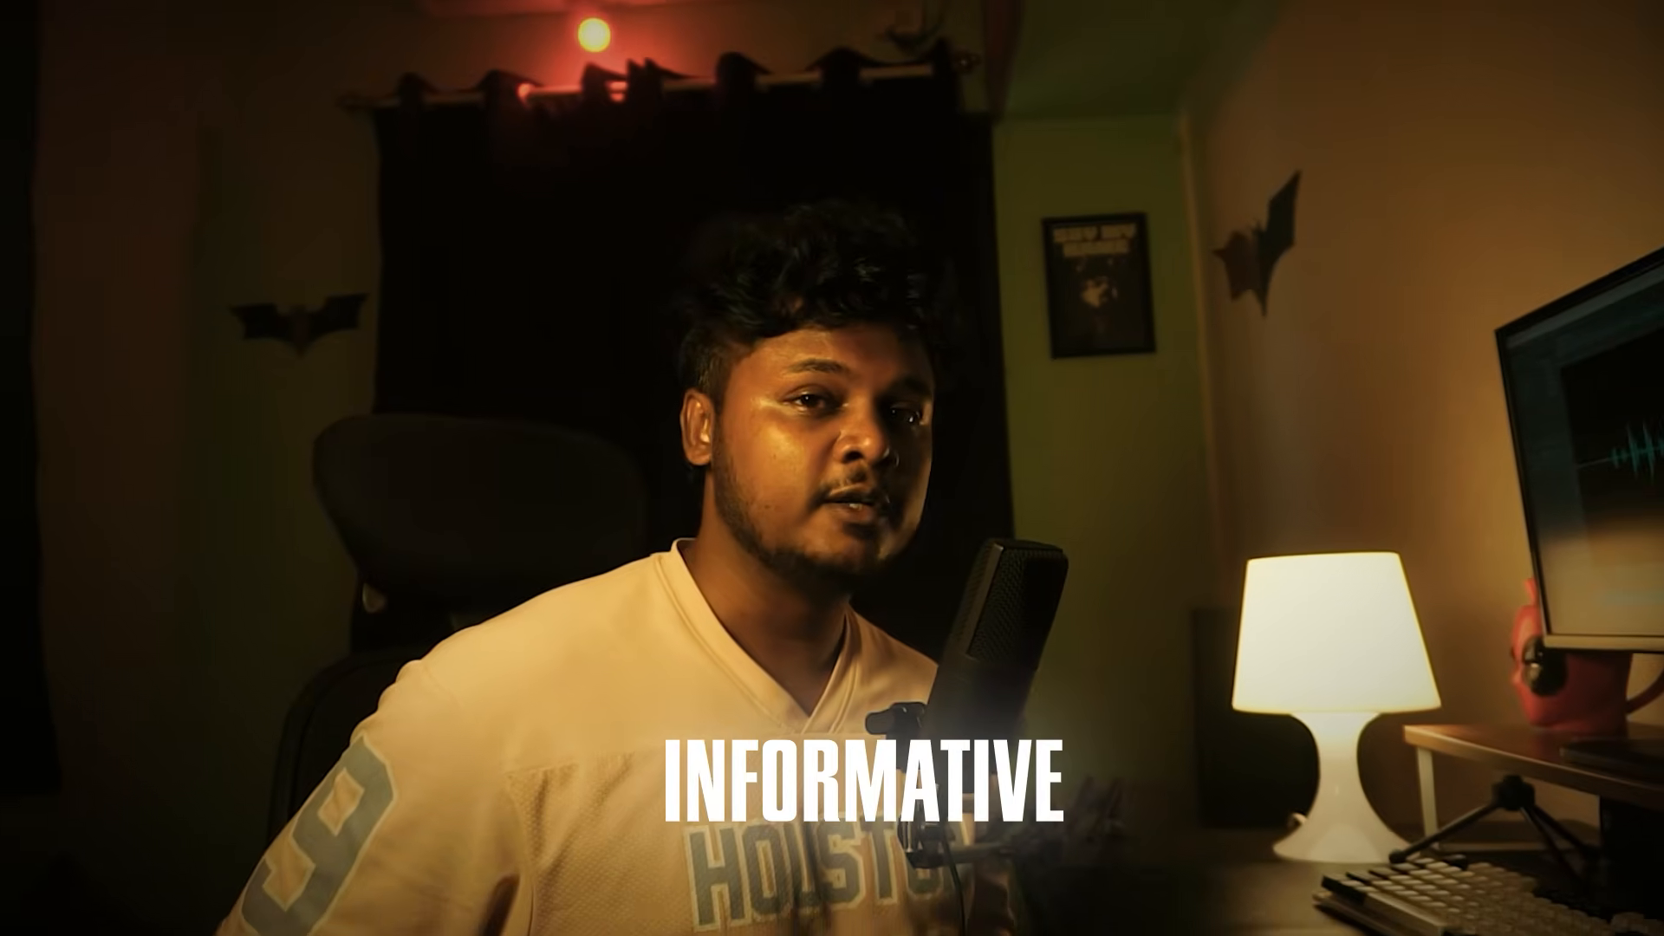